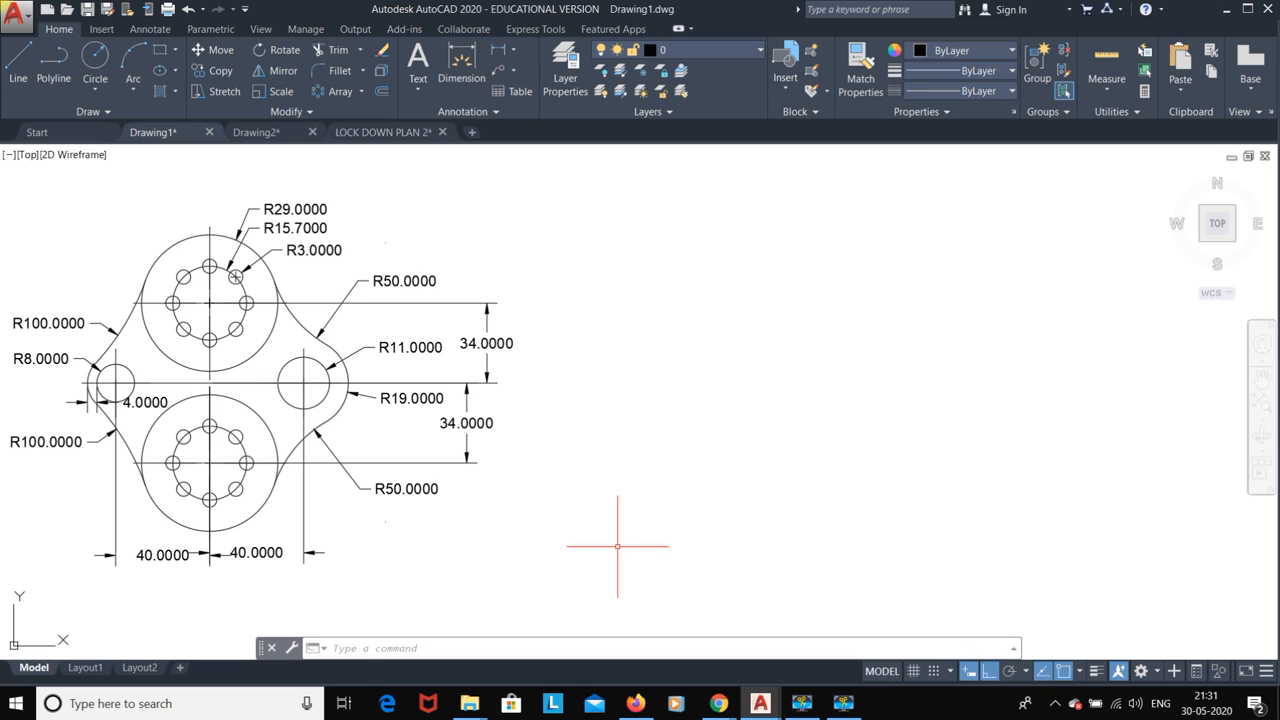
# Step: Switch to Drawing2 and make free drawing space beside the dimensioned reference part
pyautogui.click(255, 132)
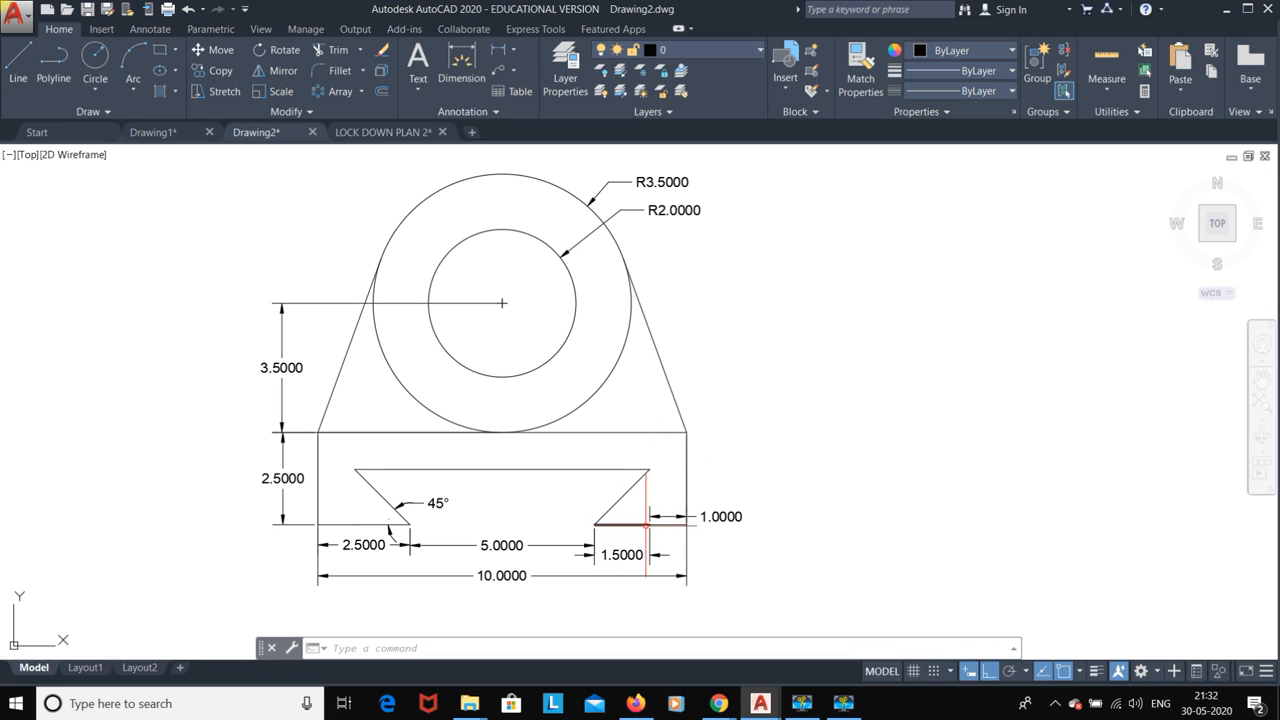
pyautogui.scroll(-2, 733, 427)
pyautogui.scroll(2, 733, 427)
pyautogui.moveTo(840, 387)
pyautogui.mouseDown(button='middle')
pyautogui.moveTo(720, 403)
pyautogui.moveTo(608, 398)
pyautogui.mouseUp(button='middle')
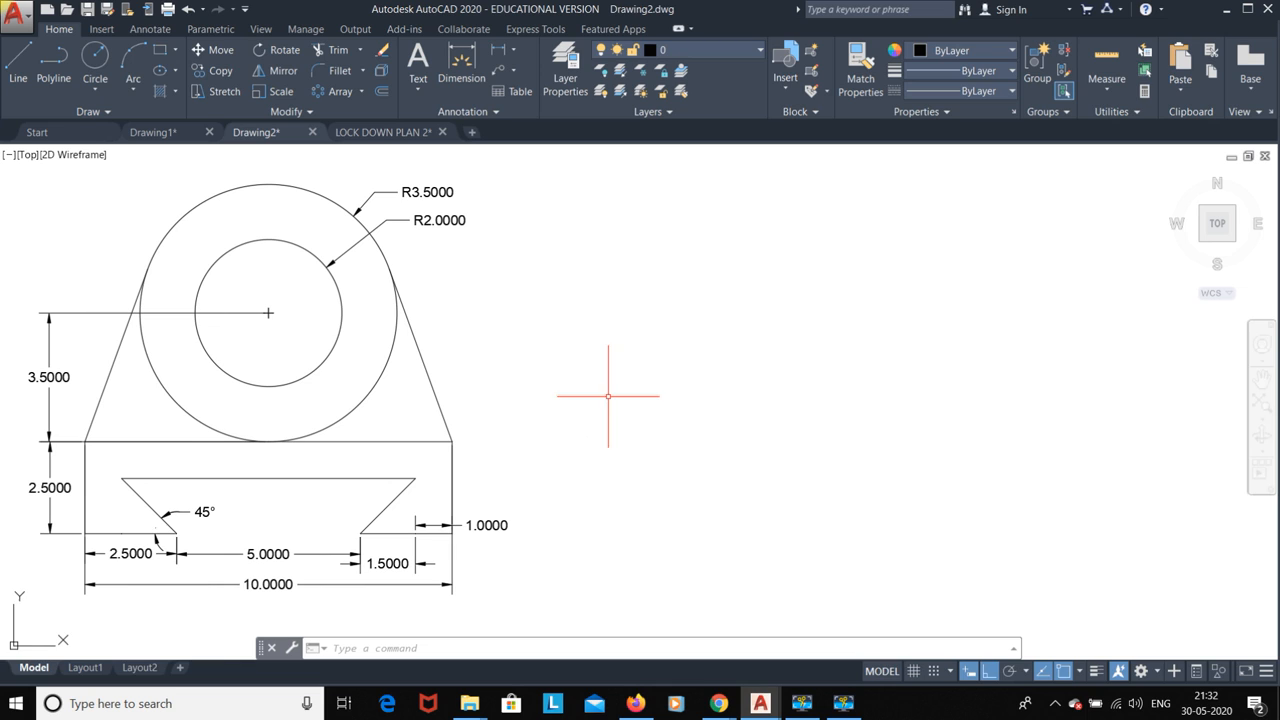
pyautogui.click(16, 59)
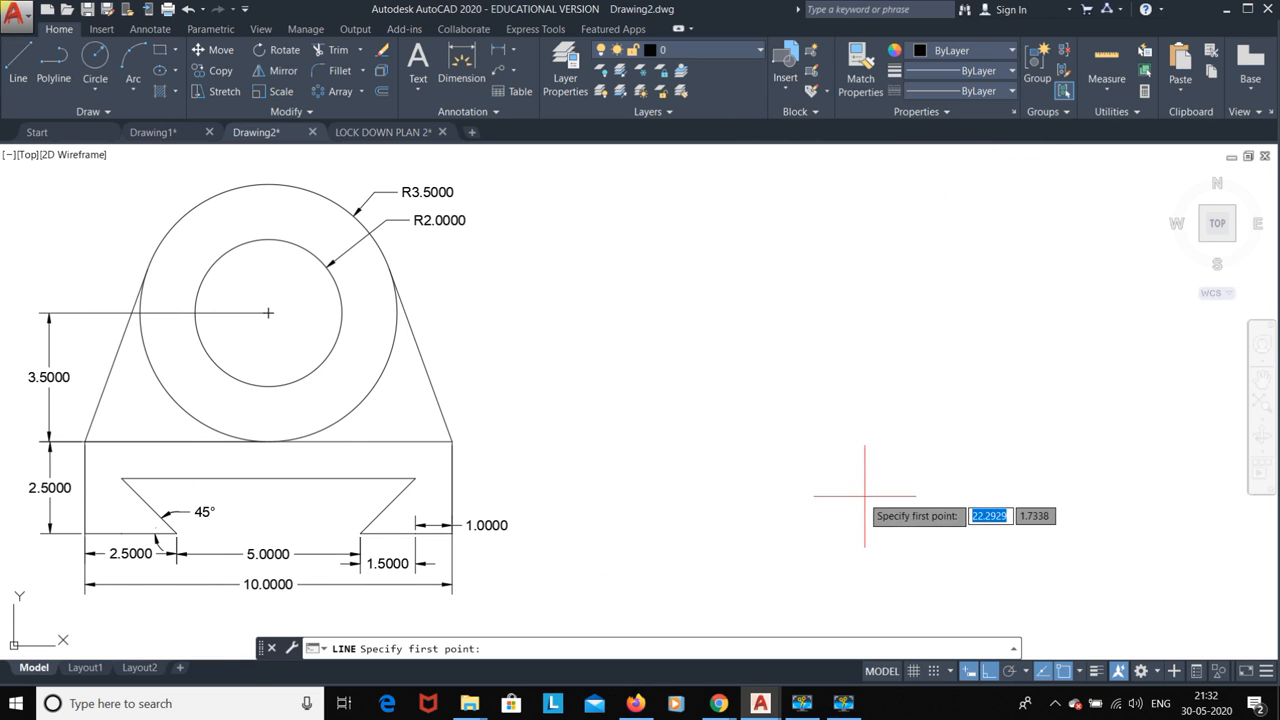
pyautogui.click(661, 530)
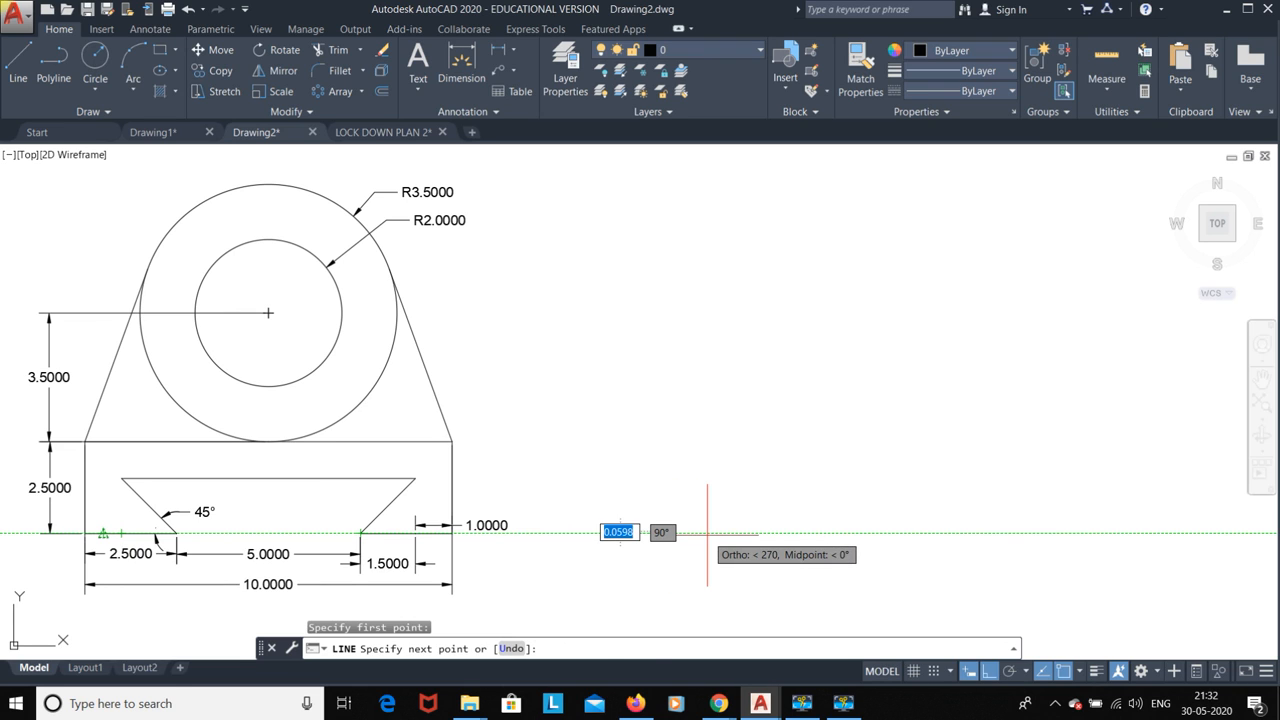
pyautogui.write('1')
pyautogui.press('Return')
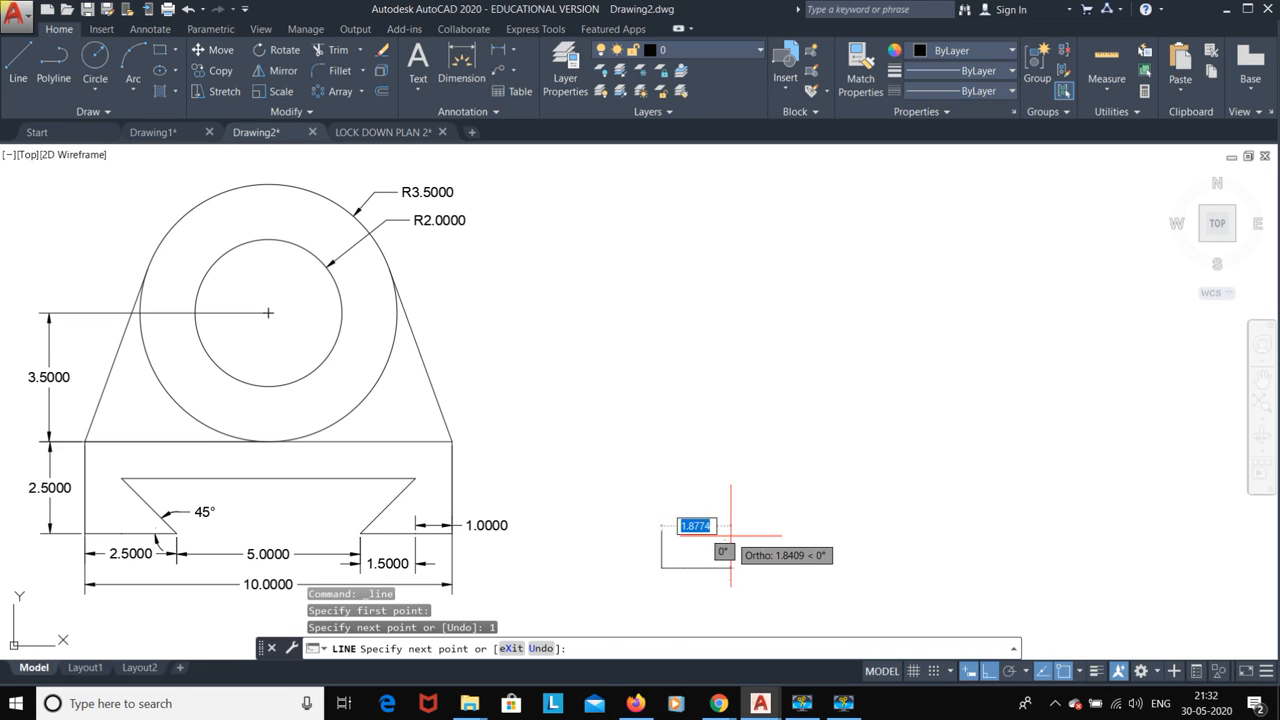
pyautogui.press('Escape')
pyautogui.click(661, 548)
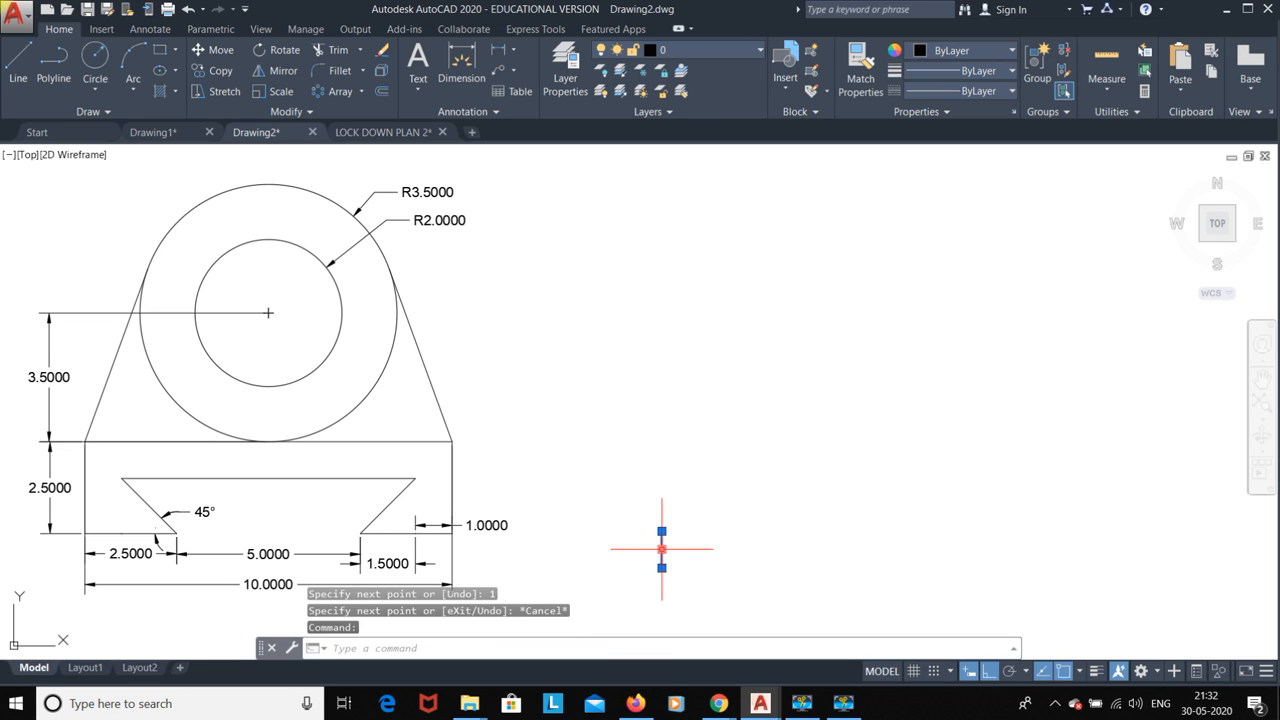
pyautogui.press('Delete')
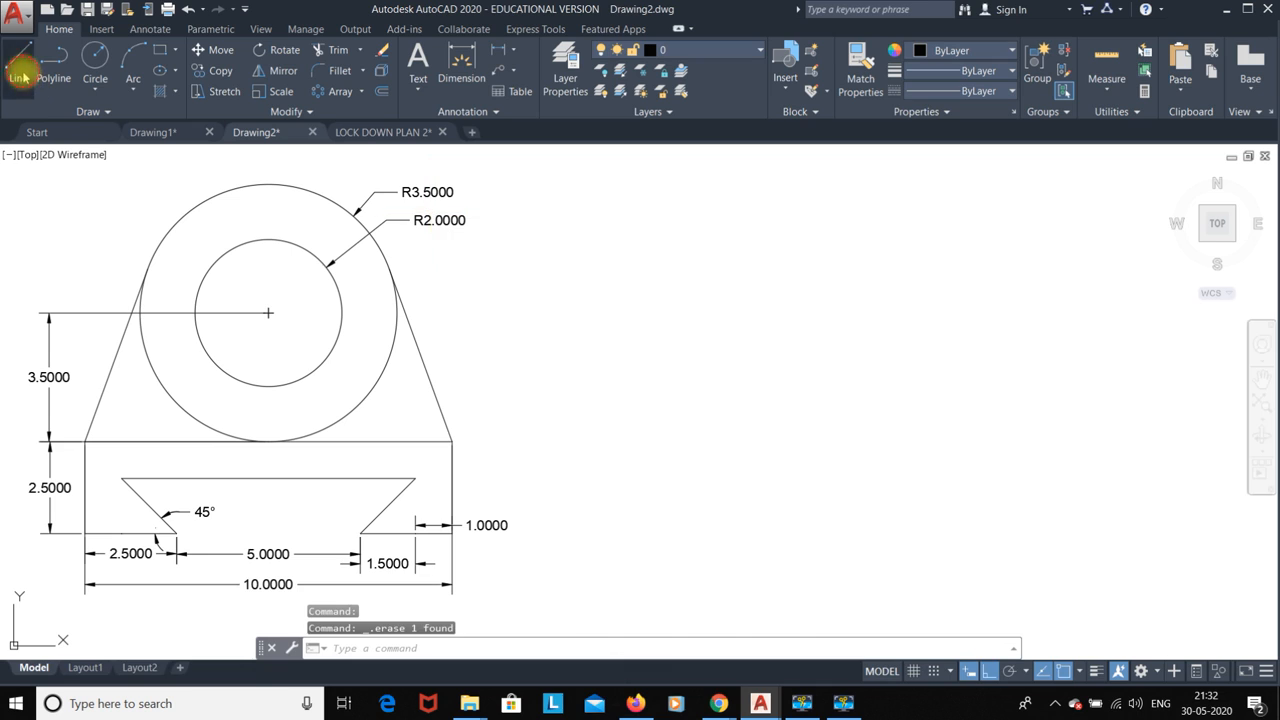
# Step: Beside the reference, draw the base's stepped underside with connected lines: 1 right, 1.5 up, 8 right and 1.5 down
pyautogui.click(20, 77)
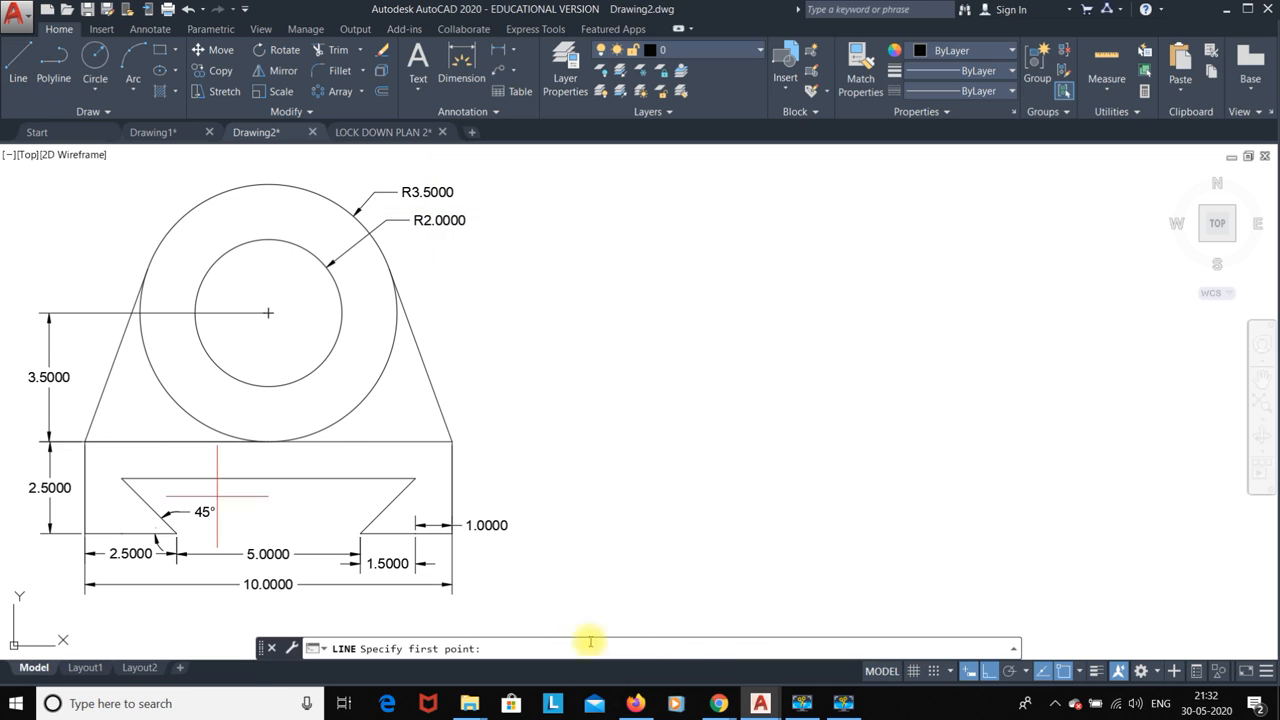
pyautogui.click(597, 535)
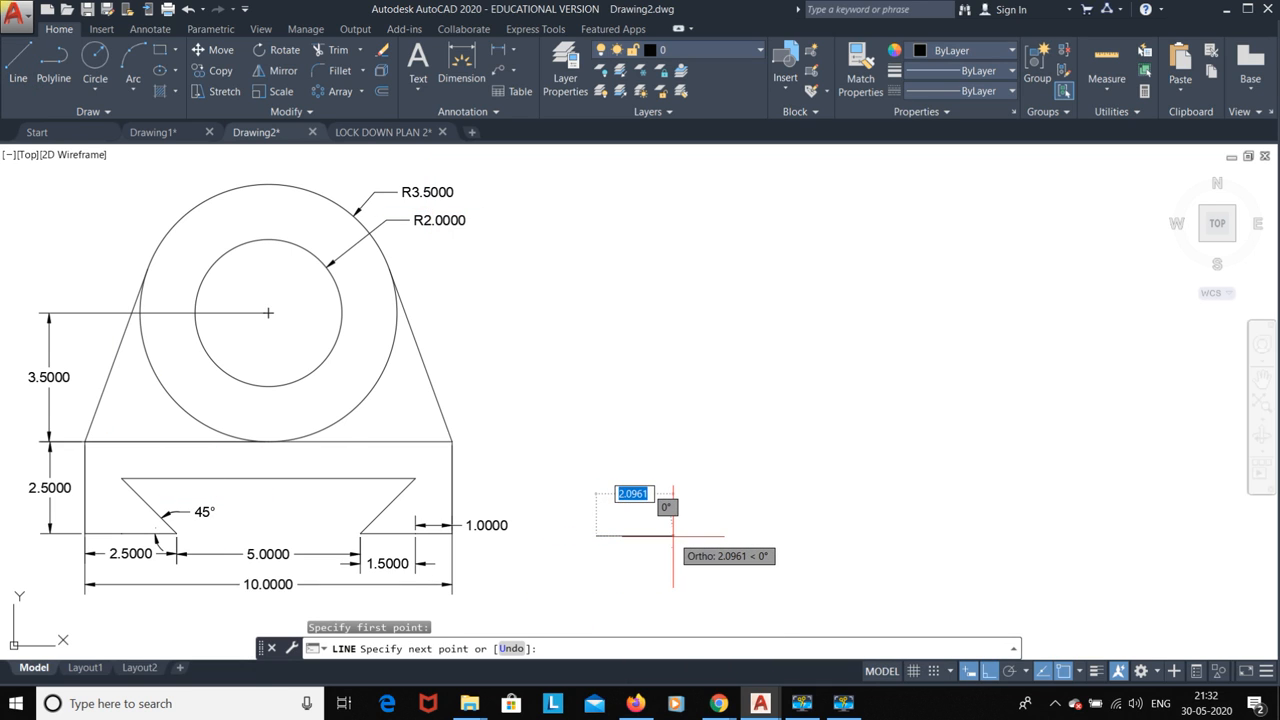
pyautogui.write('1')
pyautogui.press('Return')
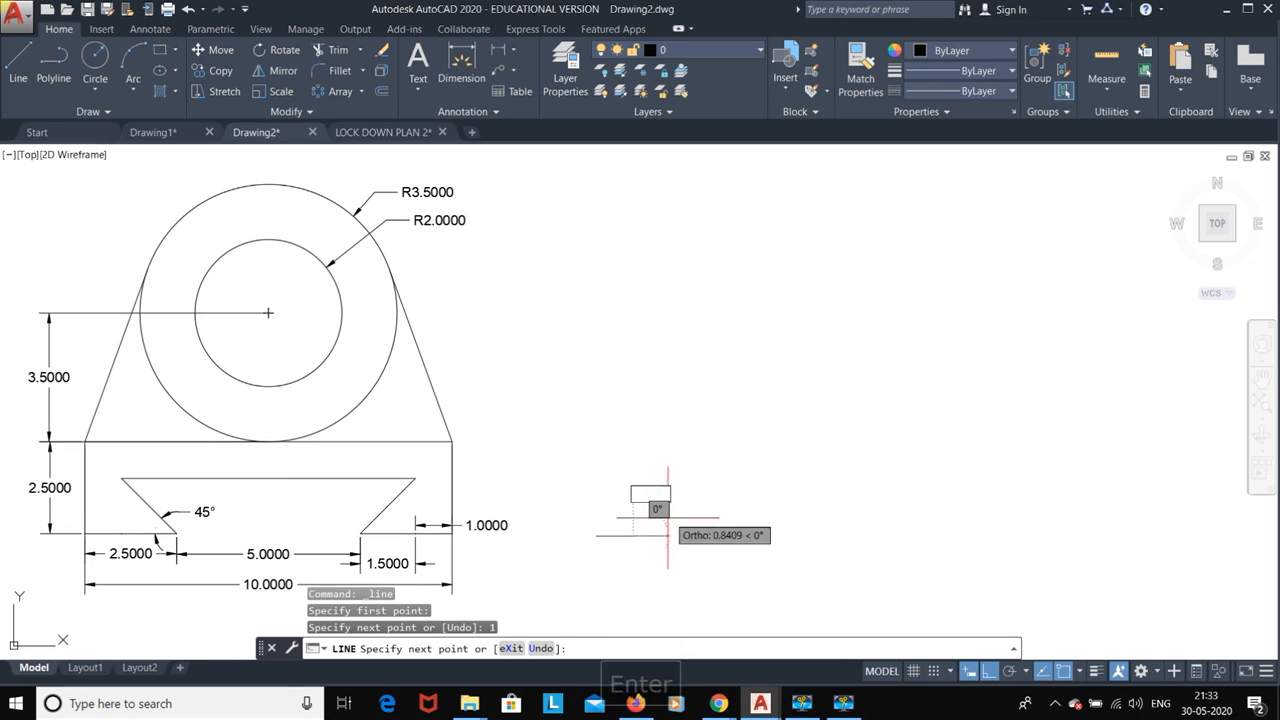
pyautogui.write('1.5')
pyautogui.press('Return')
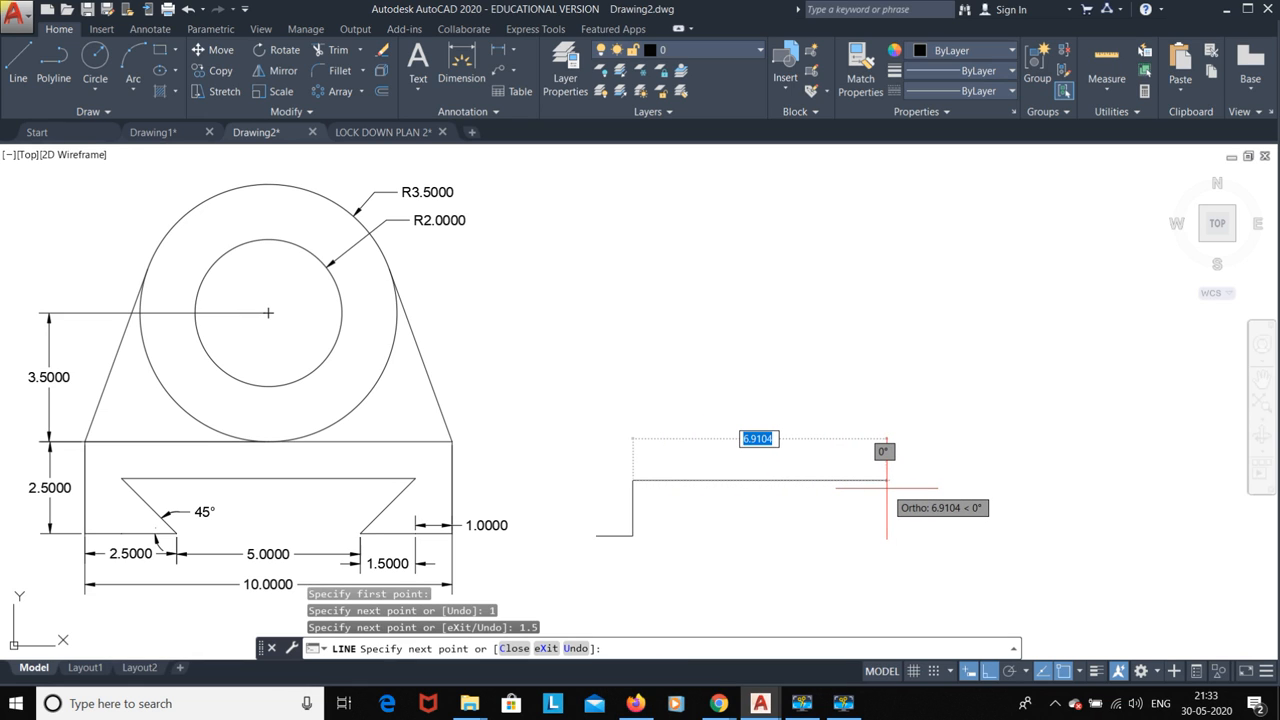
pyautogui.write('8')
pyautogui.press('Return')
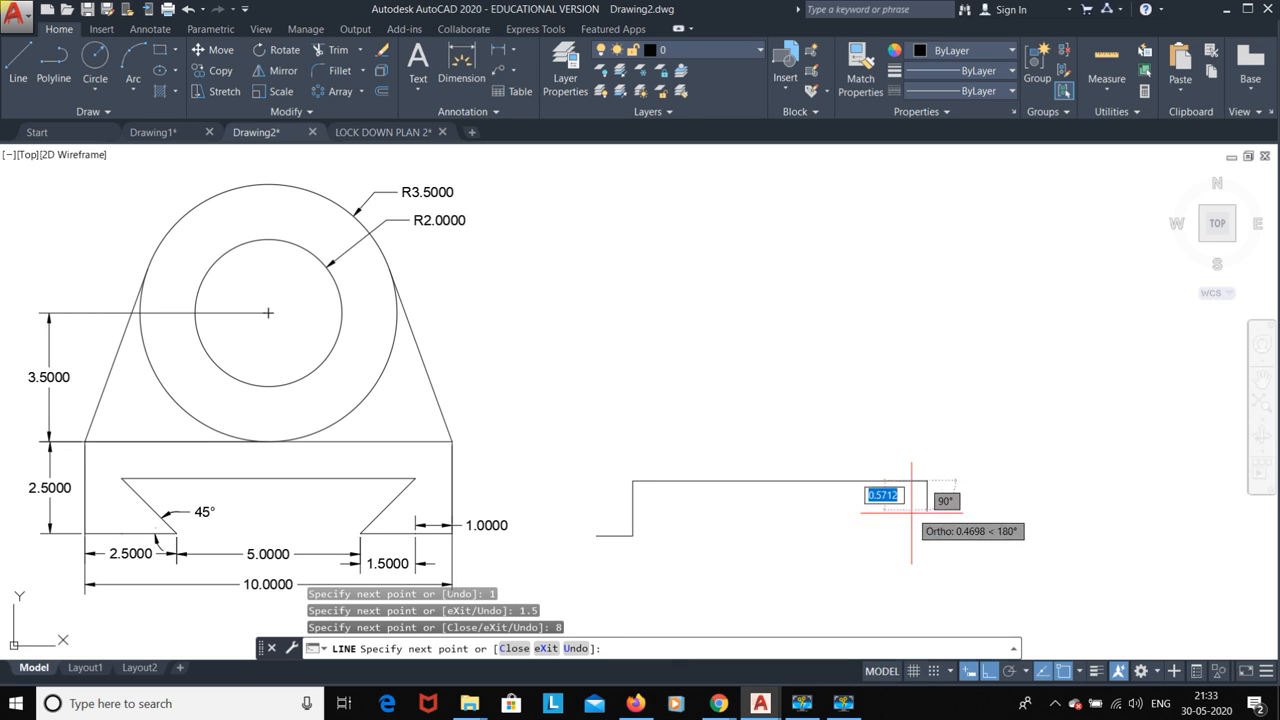
pyautogui.write('1.5')
pyautogui.press('Return')
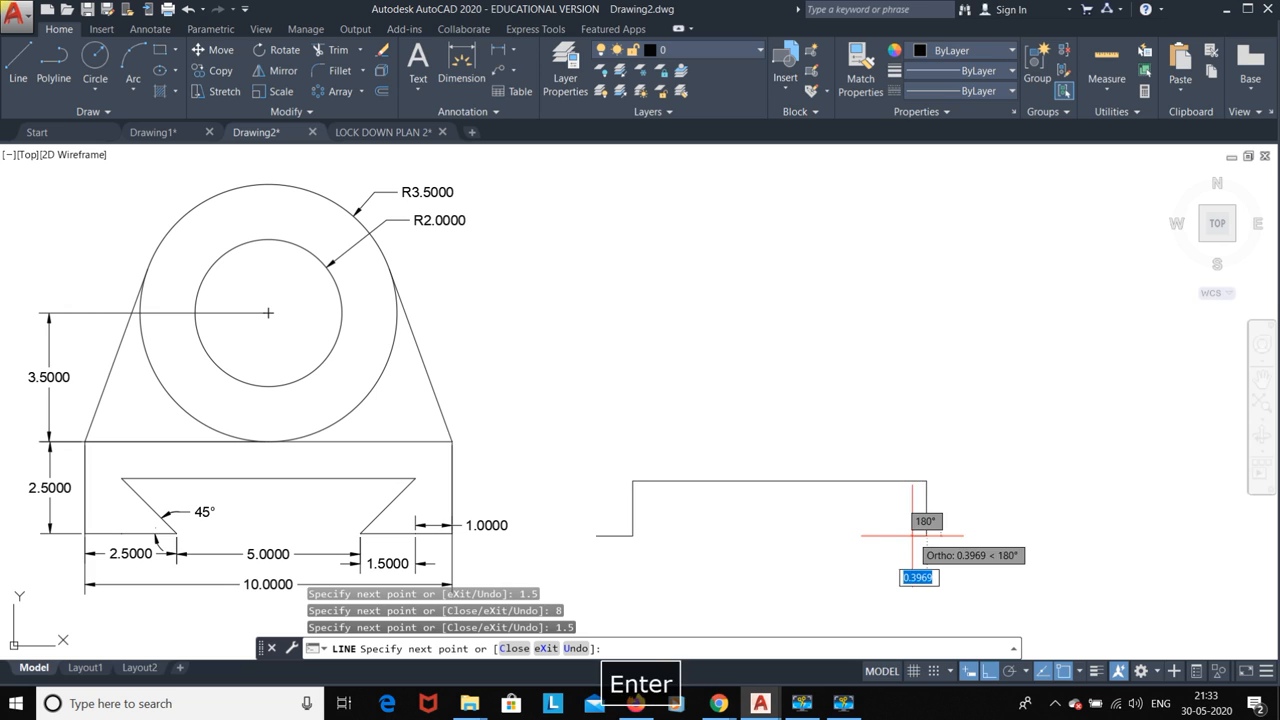
# Step: Continue the base outline 1 right, 2.5 up and 10 left, and close it back to its start point
pyautogui.write('1.6991')
pyautogui.press('Return')
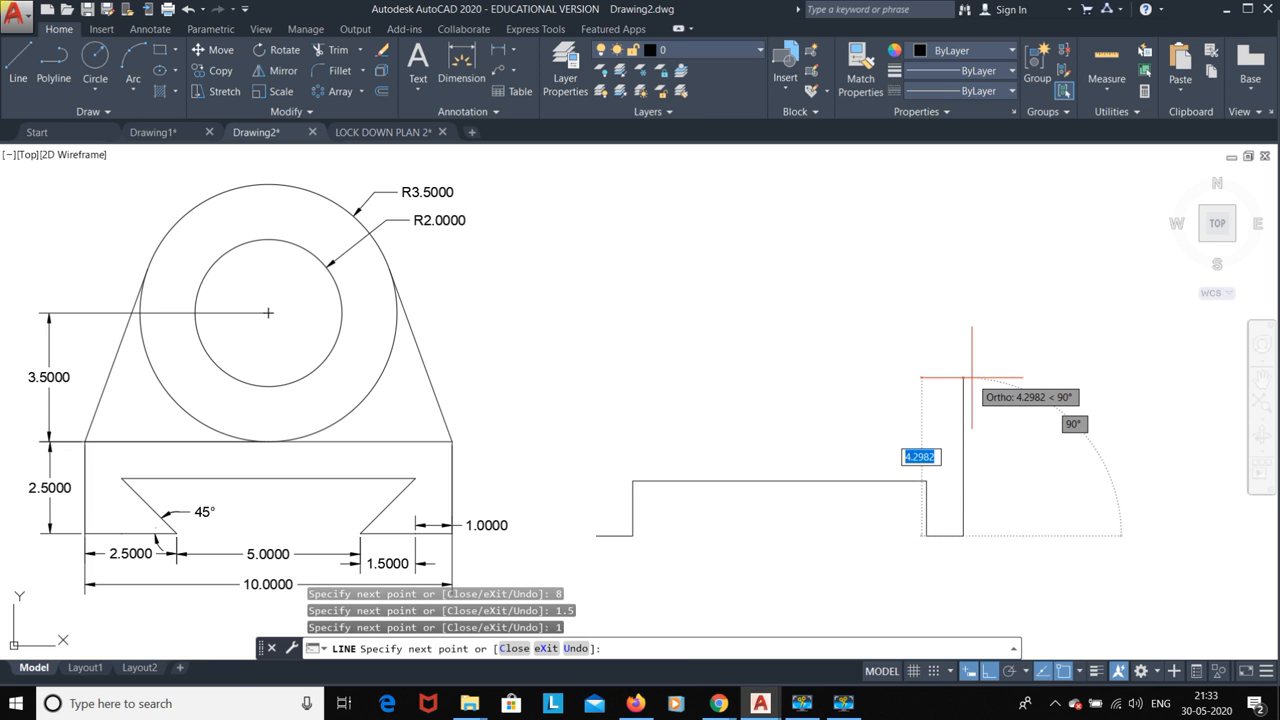
pyautogui.write('2.5')
pyautogui.press('Return')
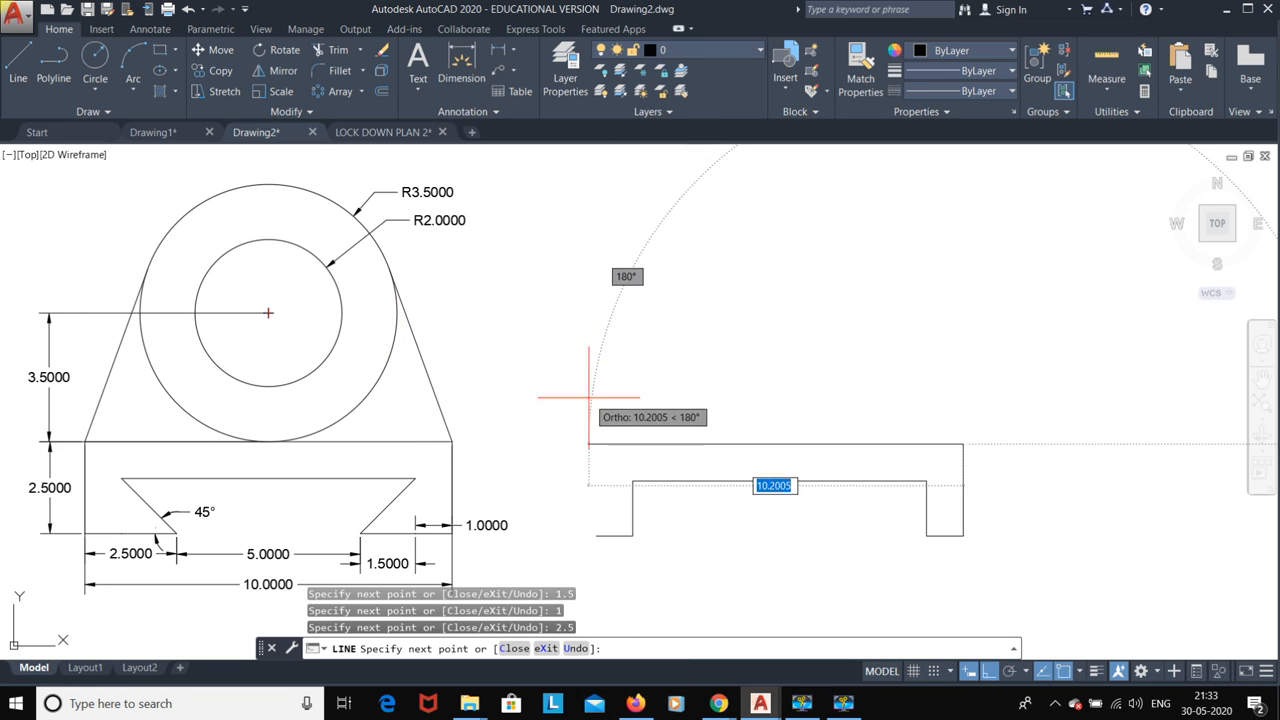
pyautogui.write('10')
pyautogui.press('Return')
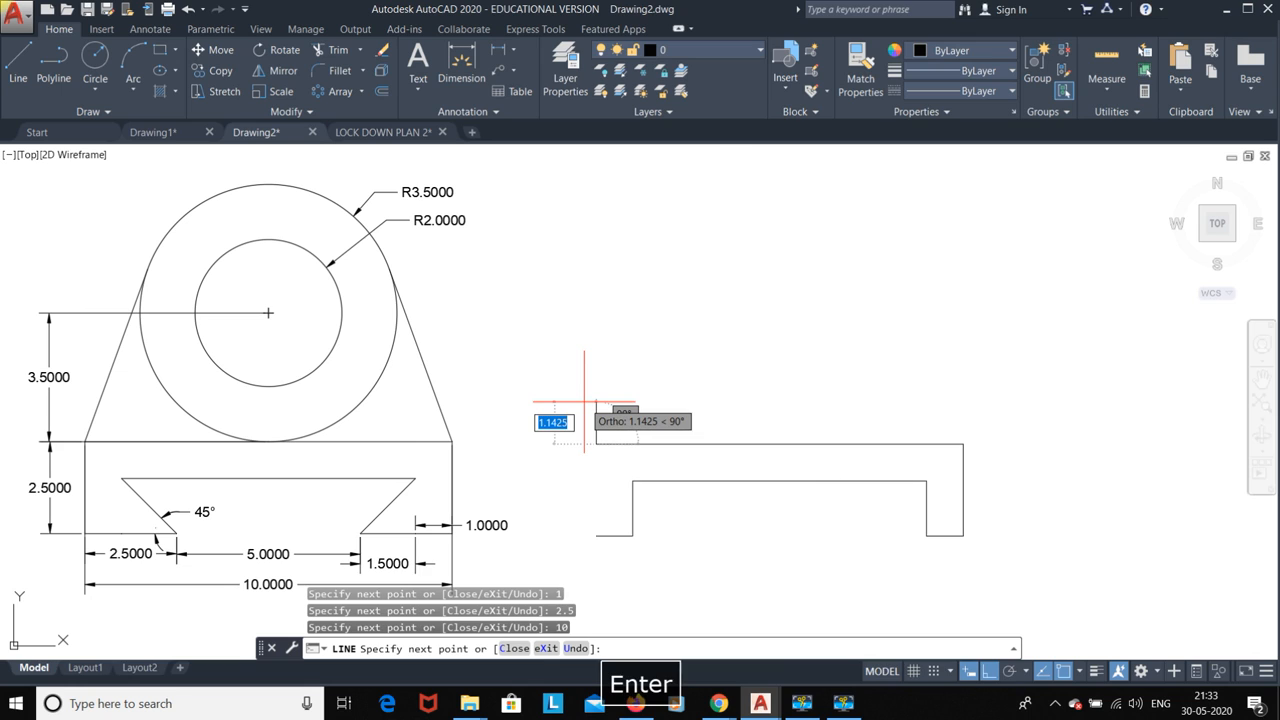
pyautogui.write('c')
pyautogui.press('Return')
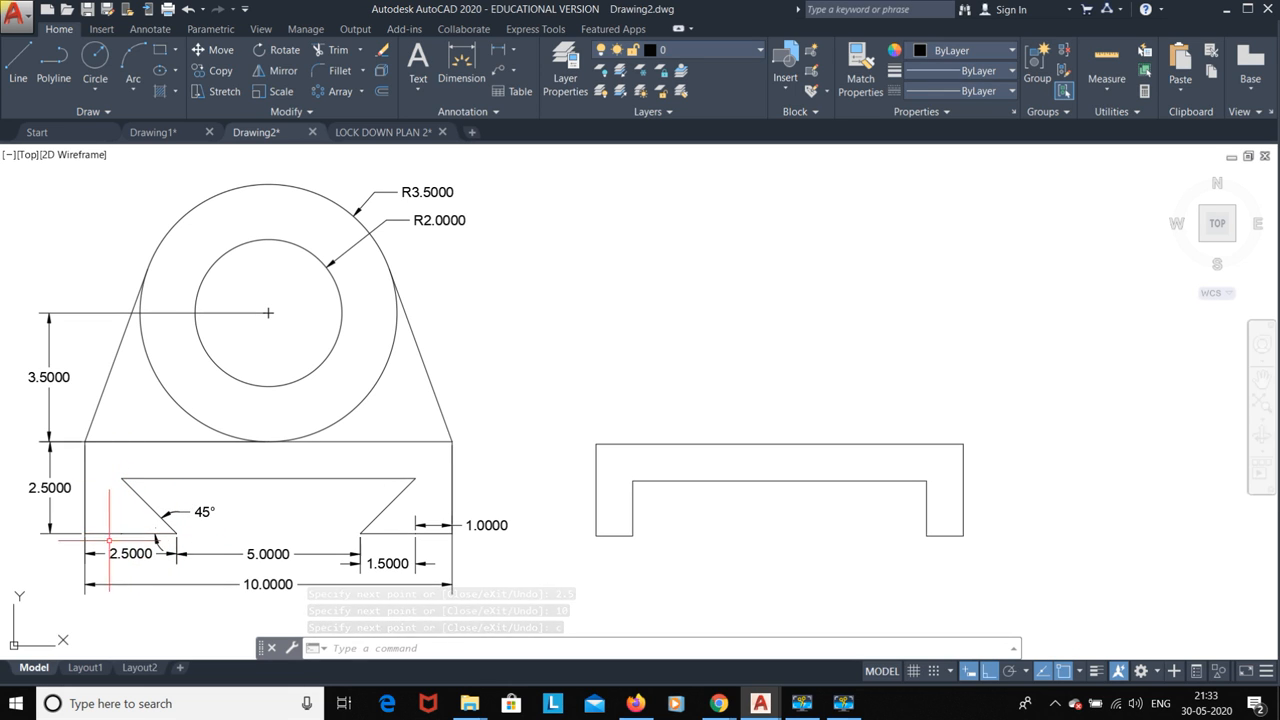
# Step: From the left leg's inner bottom corner, draw a 1.5 line inward and a slanted line up to the slot's upper-left corner
pyautogui.click(26, 96)
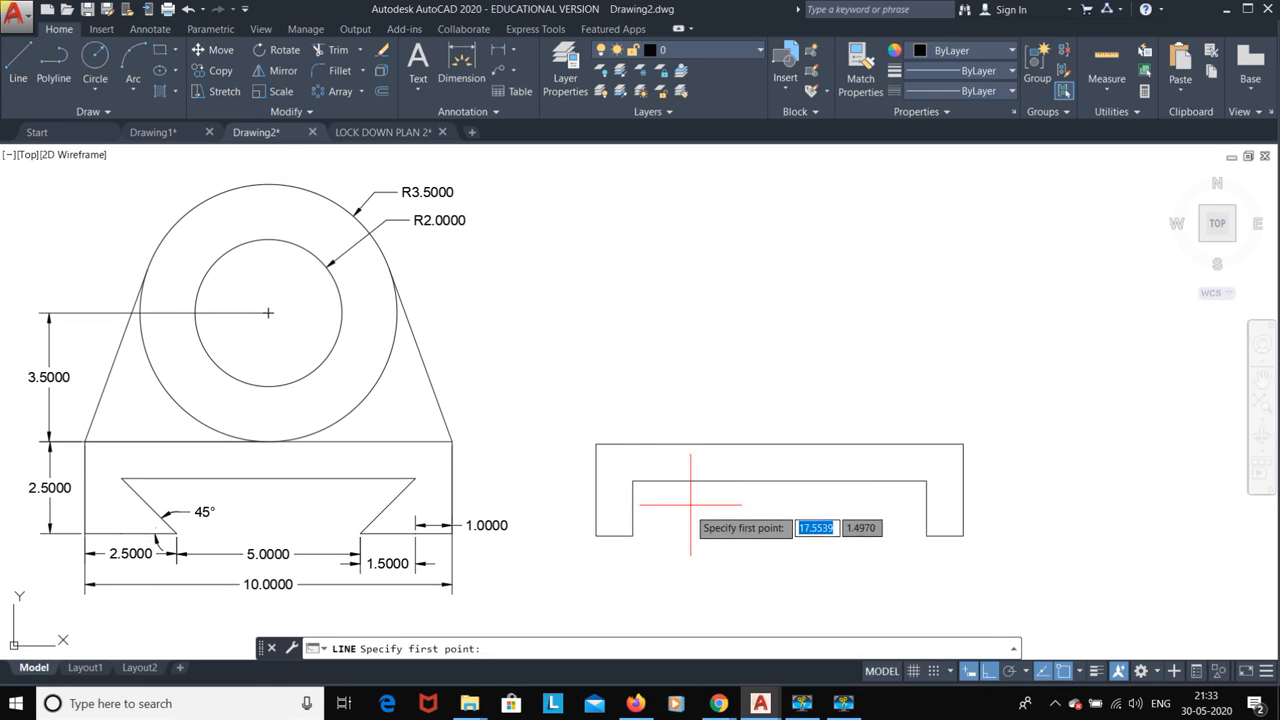
pyautogui.click(632, 535)
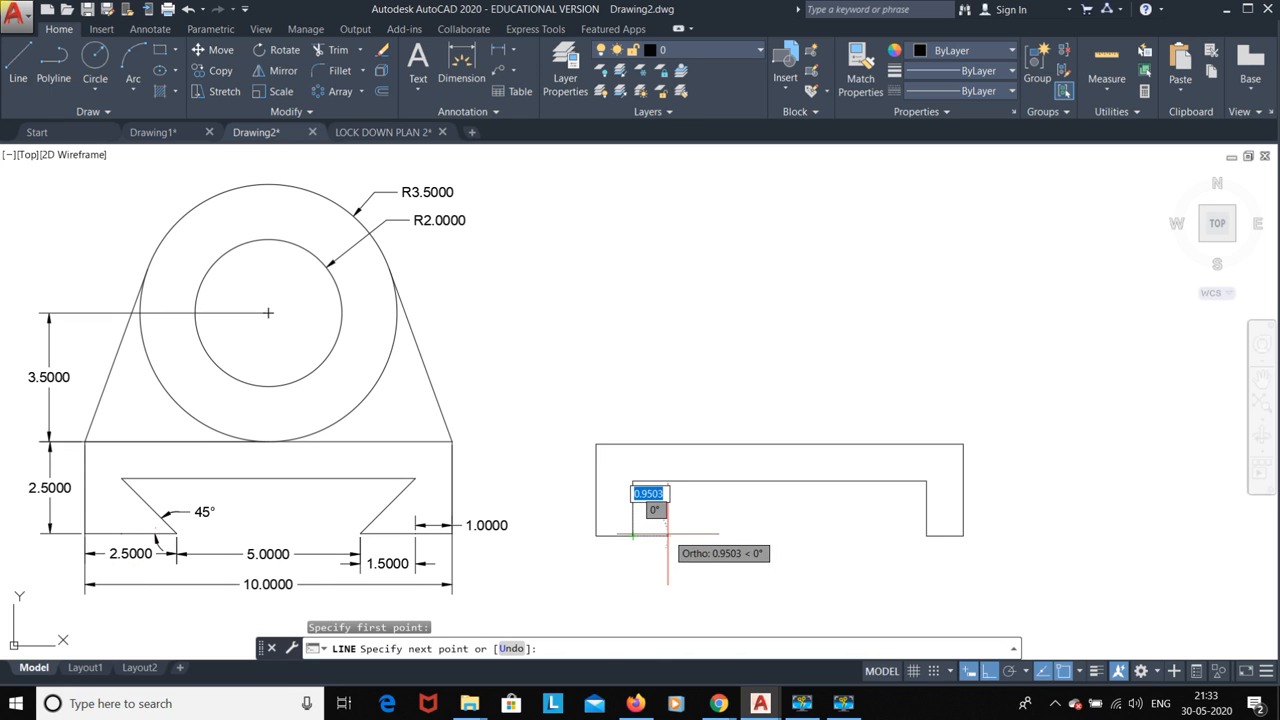
pyautogui.write('1.5')
pyautogui.press('Return')
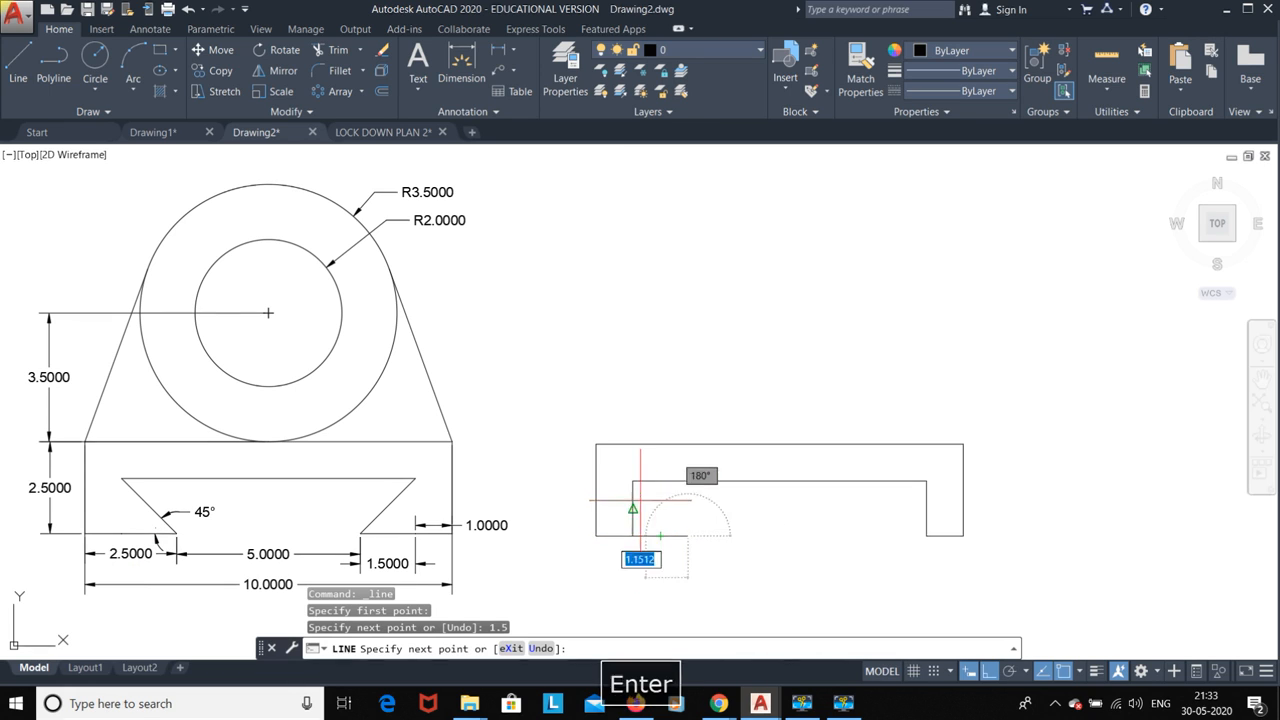
pyautogui.click(632, 481)
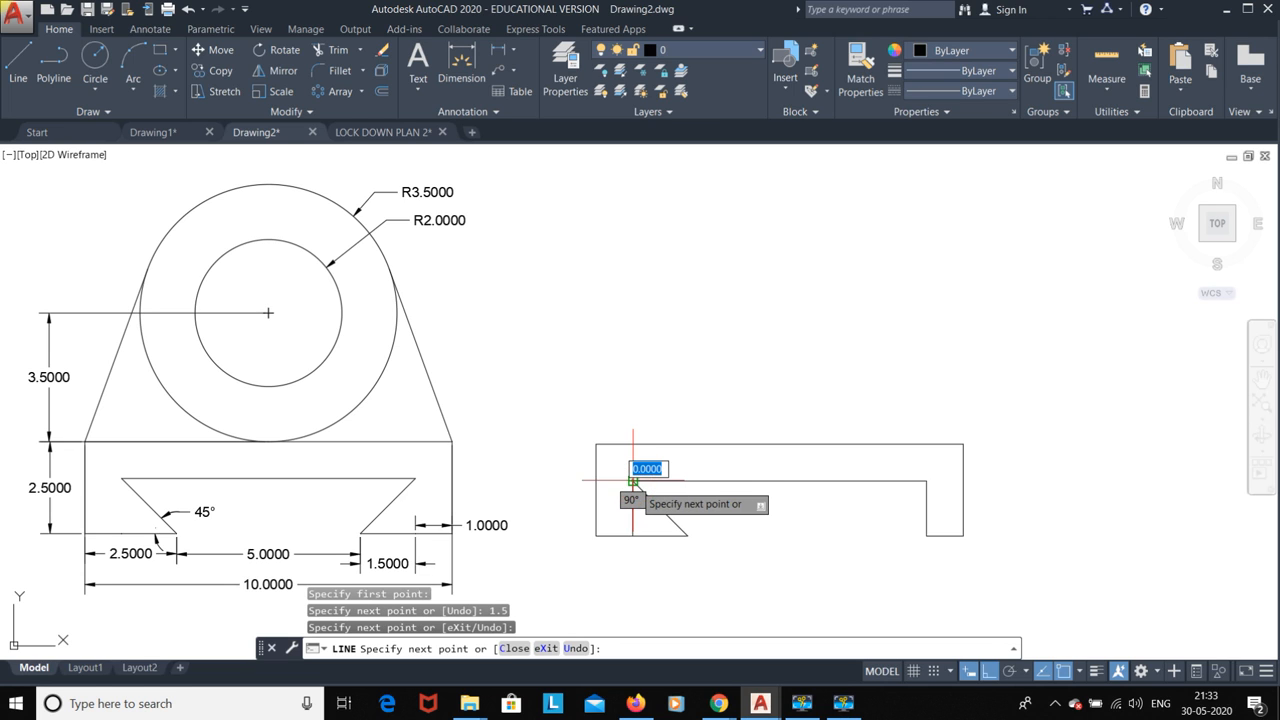
pyautogui.press('Escape')
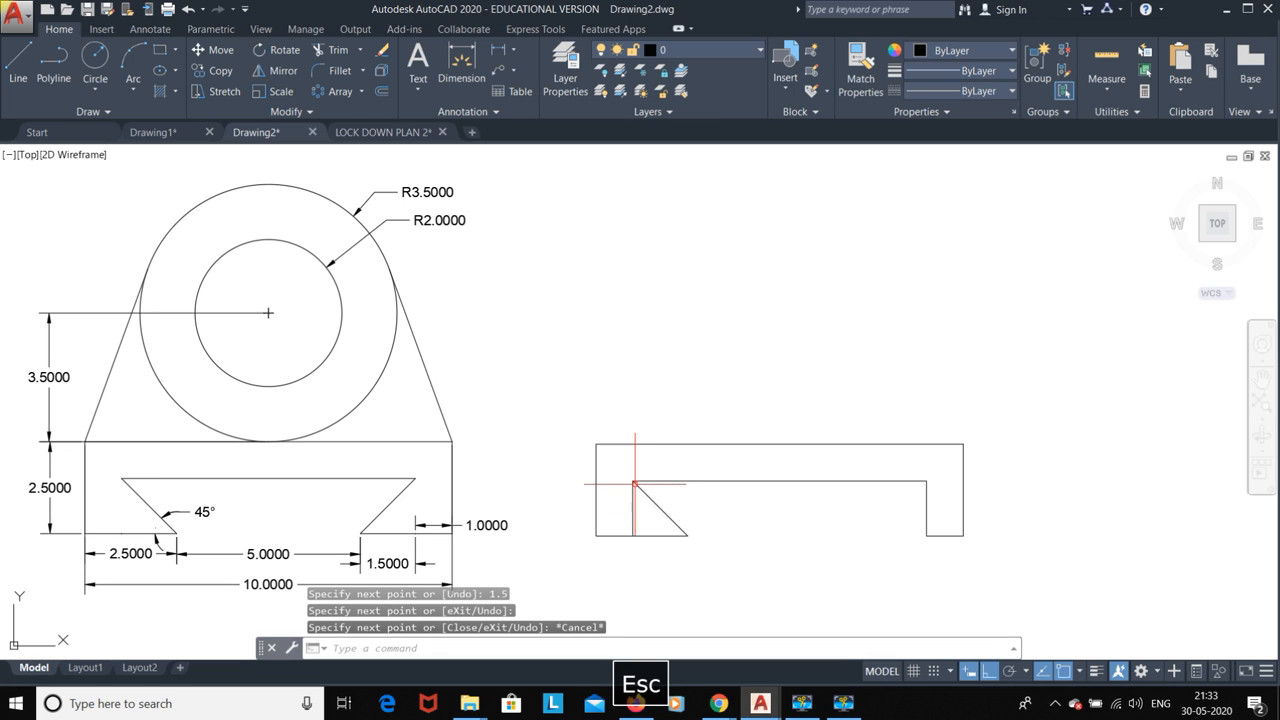
# Step: From the right leg's inner bottom corner, draw a 1.5 line inward and a slanted line up to the slot's upper-right corner
pyautogui.click(18, 62)
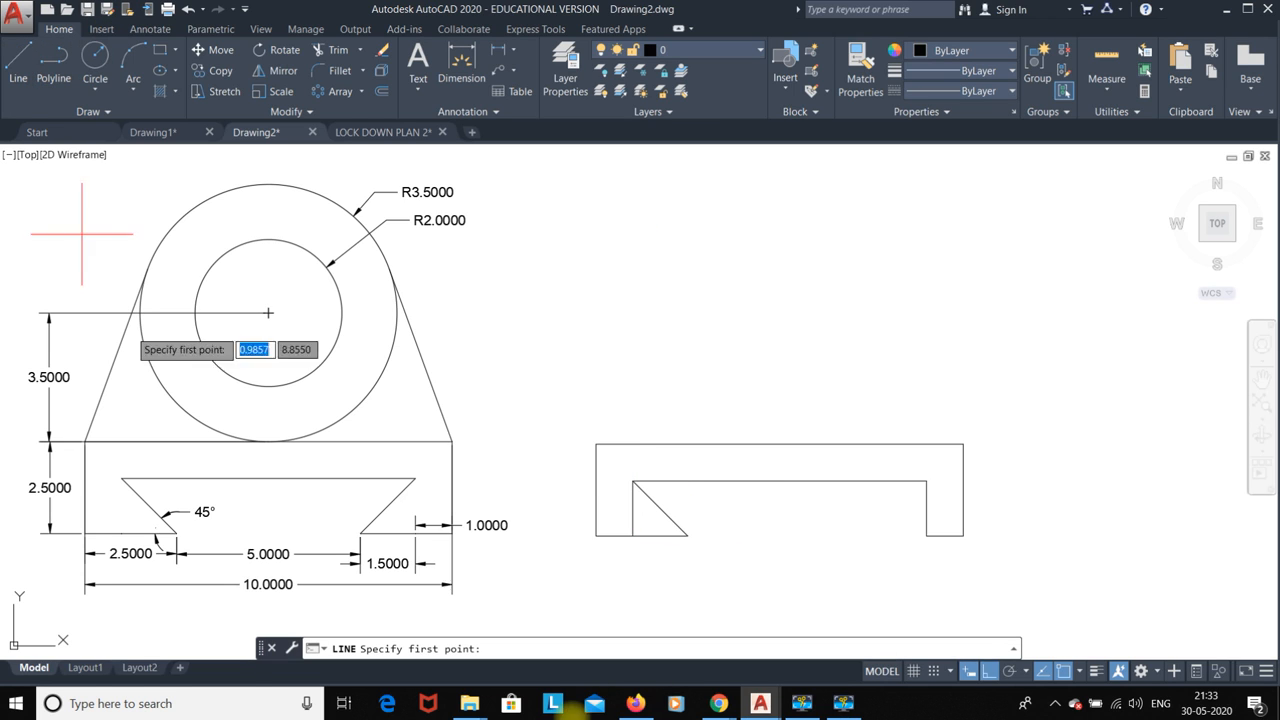
pyautogui.click(926, 536)
pyautogui.write('1.5')
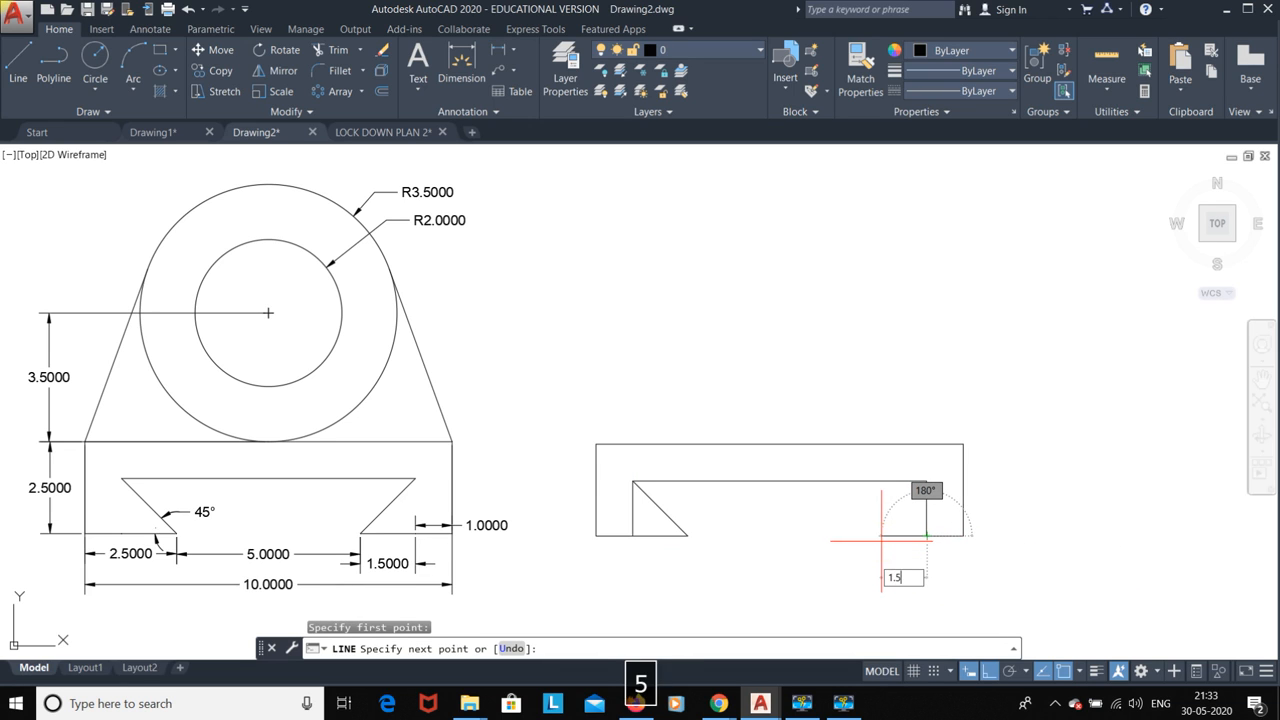
pyautogui.press('Return')
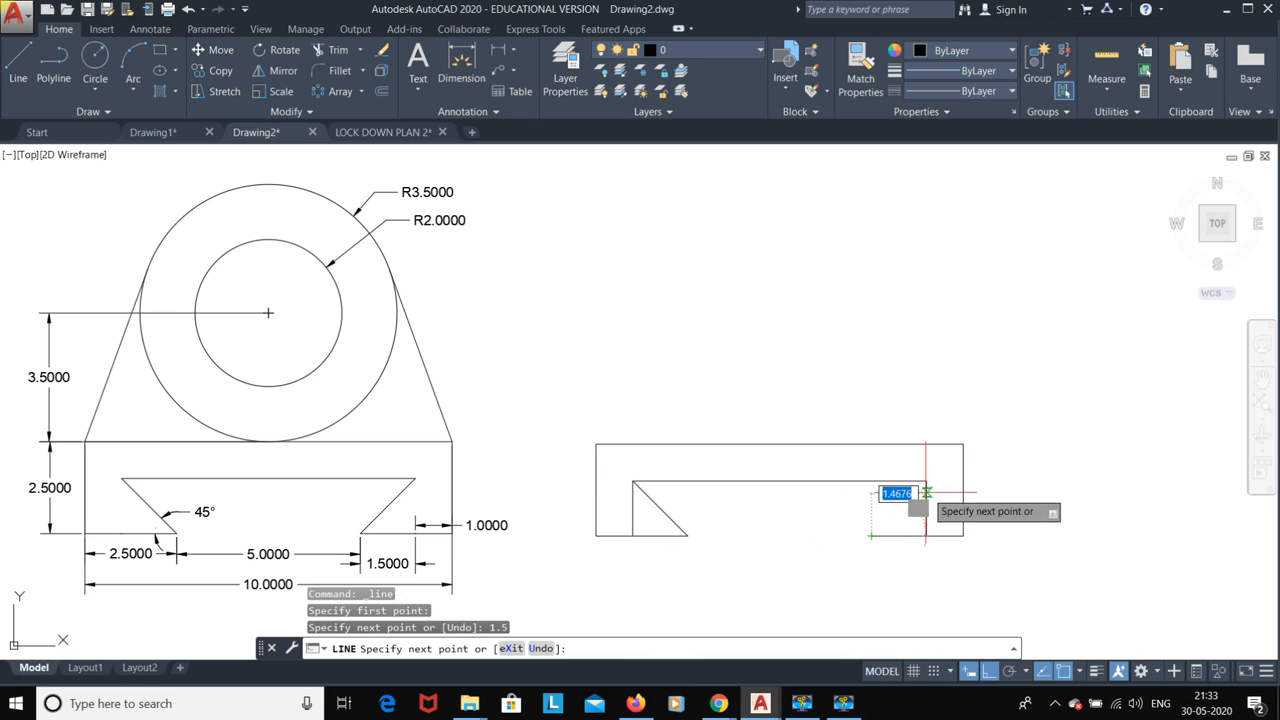
pyautogui.click(871, 536)
pyautogui.press('Escape')
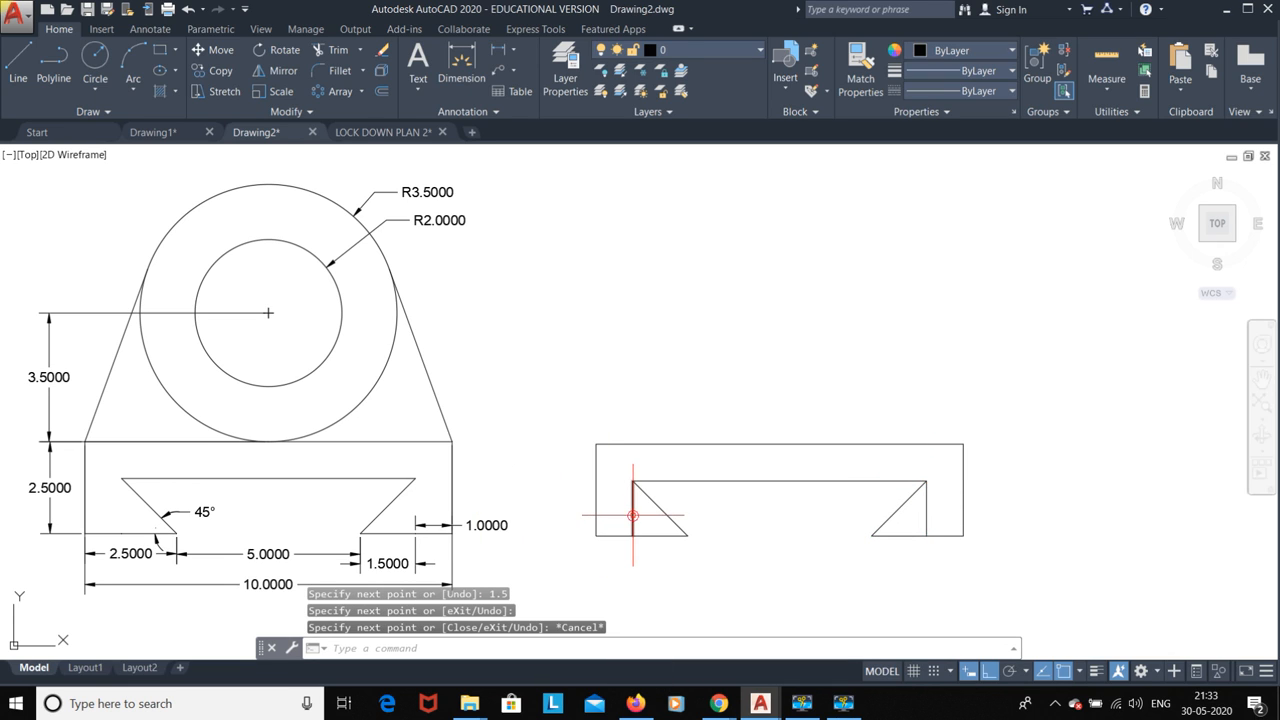
# Step: Delete the two vertical inner lines of the slot, leaving the dovetail shape
pyautogui.click(632, 516)
pyautogui.click(926, 514)
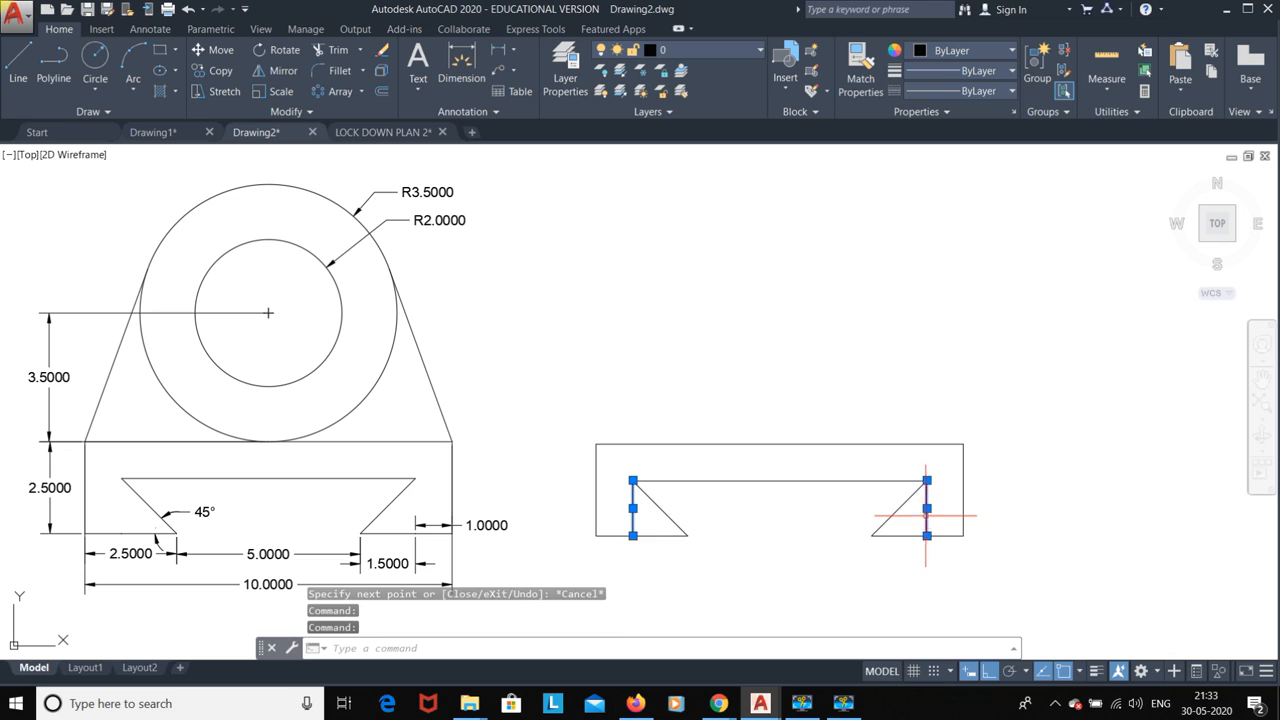
pyautogui.press('Delete')
# Step: Draw a 3.5 vertical line upward from the midpoint of the base's top edge
pyautogui.click(18, 60)
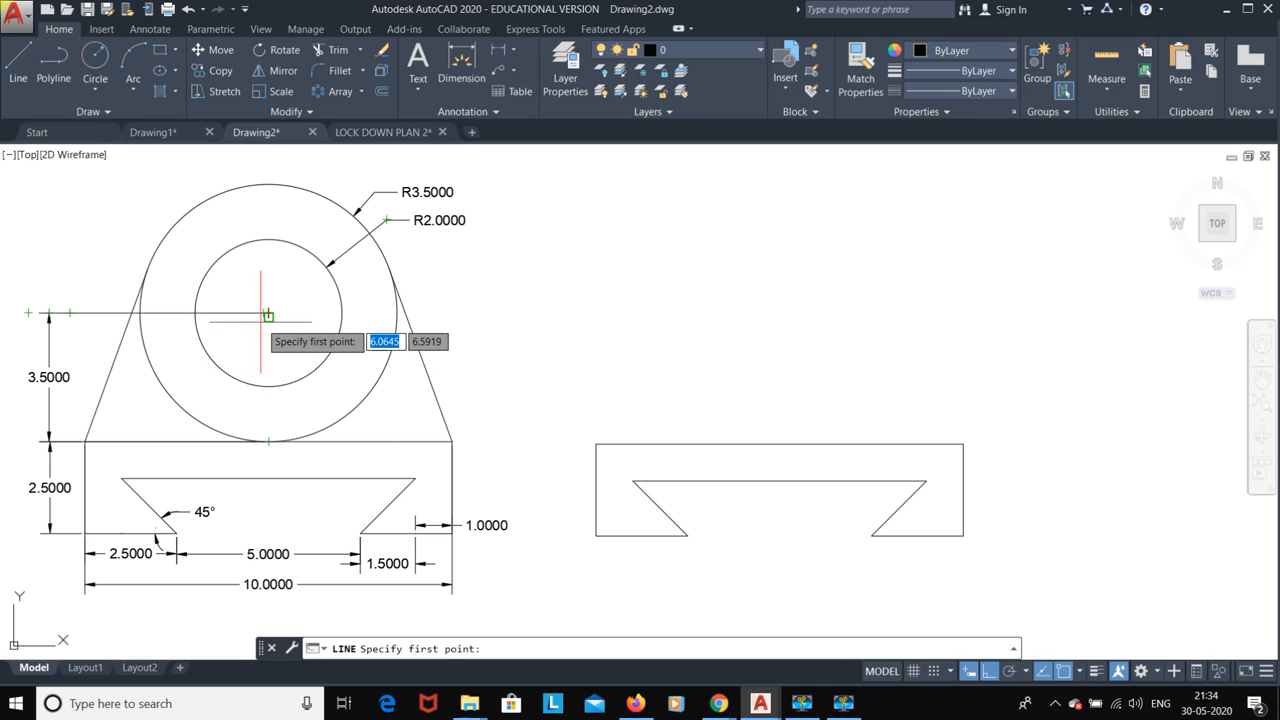
pyautogui.click(780, 443)
pyautogui.write('3.5')
pyautogui.press('Return')
pyautogui.press('Escape')
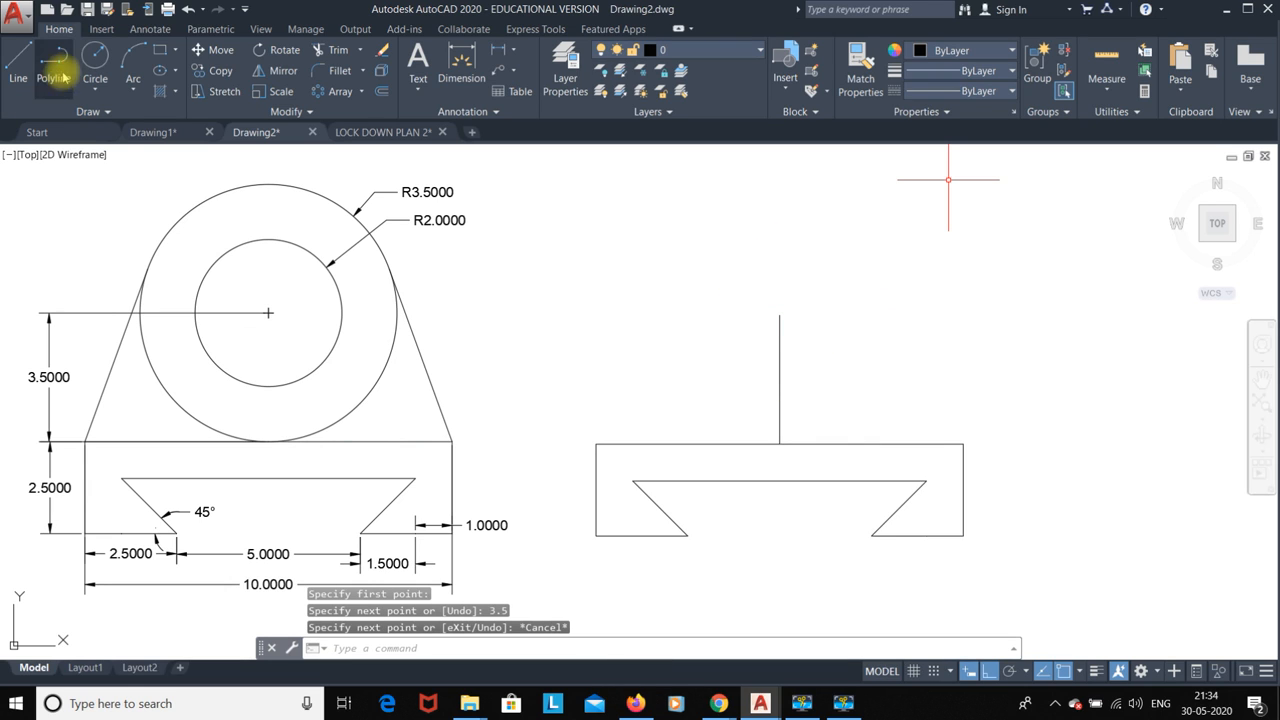
# Step: Draw a circle of radius 2 centred on the upper end of the vertical line
pyautogui.click(95, 57)
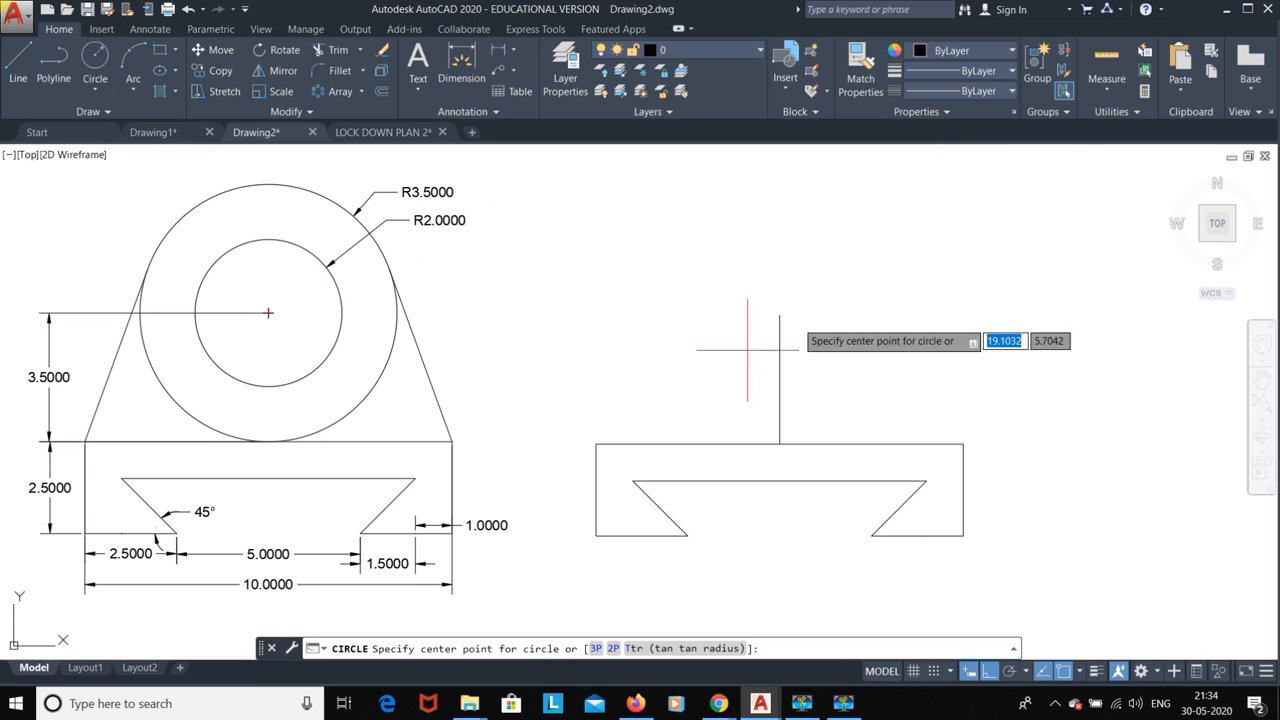
pyautogui.click(779, 315)
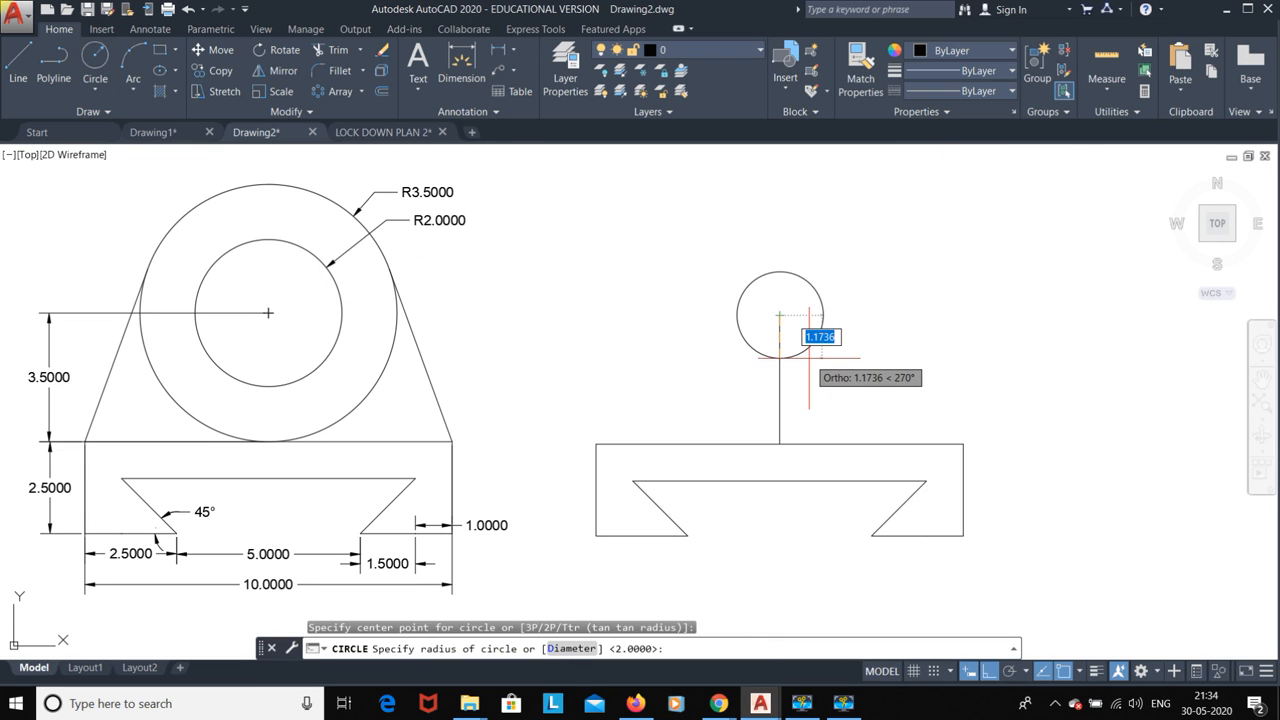
pyautogui.write('2')
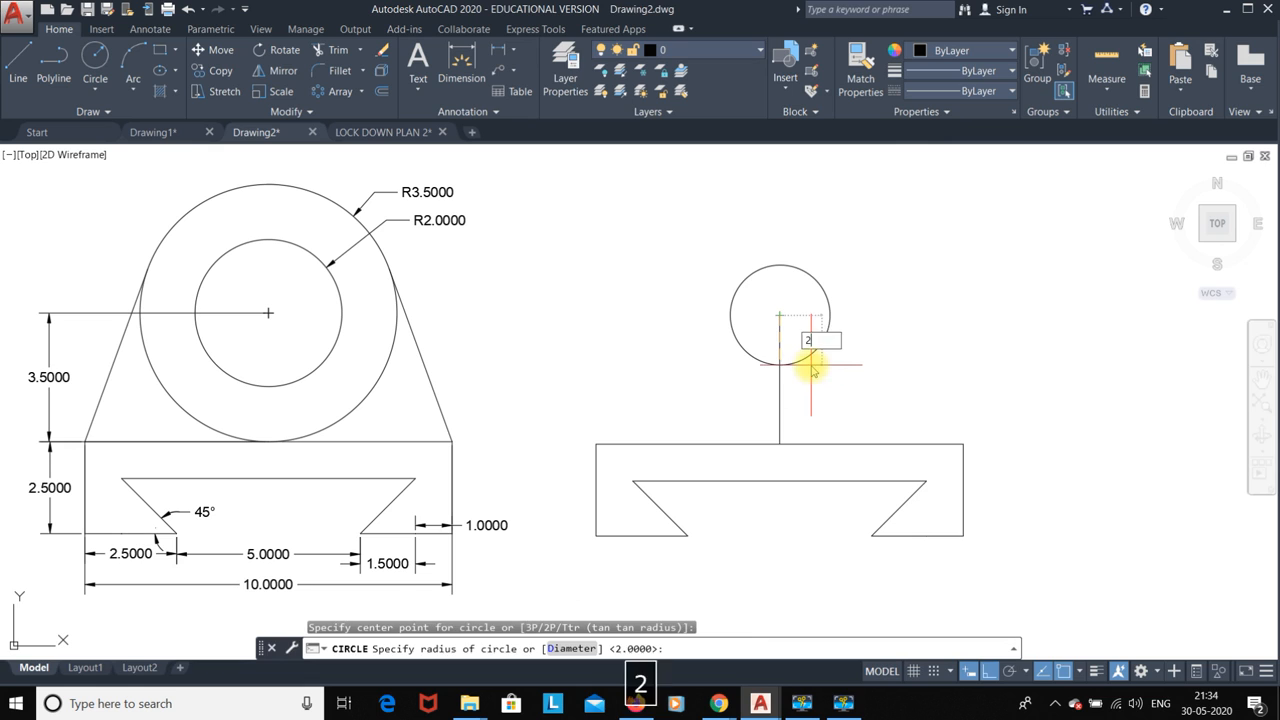
pyautogui.press('Return')
# Step: Complete the radius 2 circle and draw a concentric circle of radius 3.5 around it
pyautogui.press('Return')
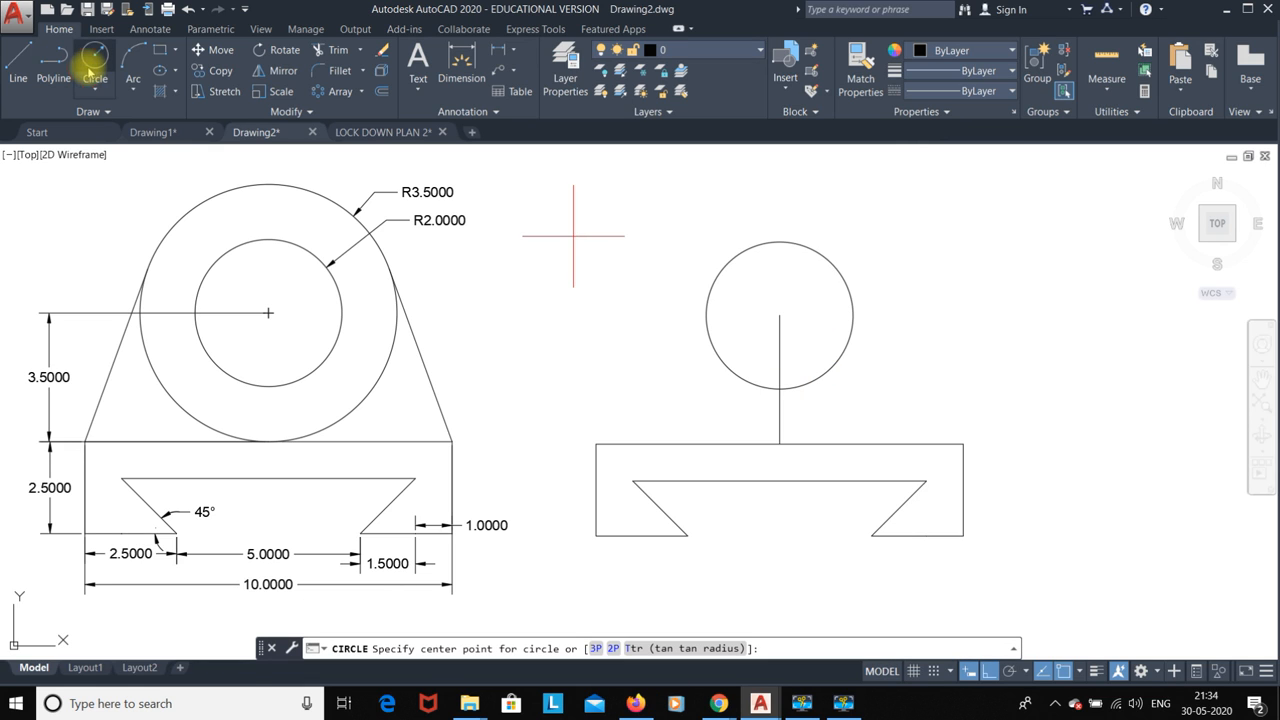
pyautogui.click(779, 316)
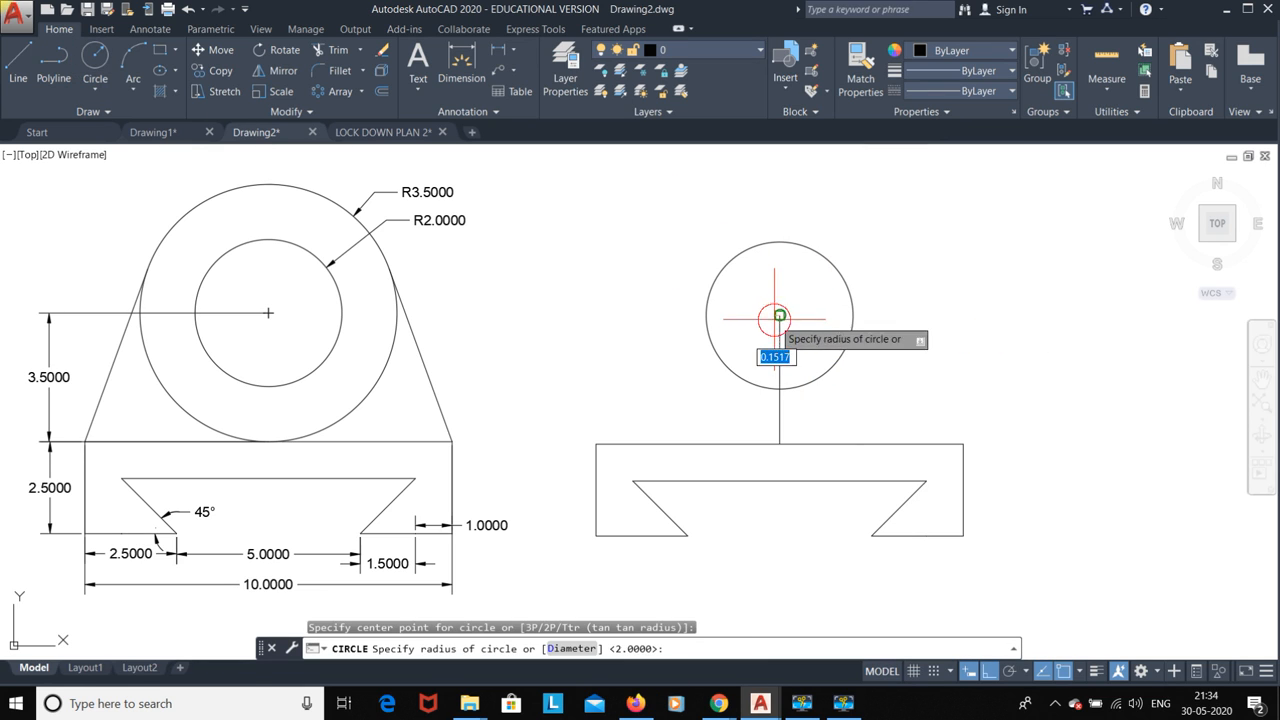
pyautogui.write('3')
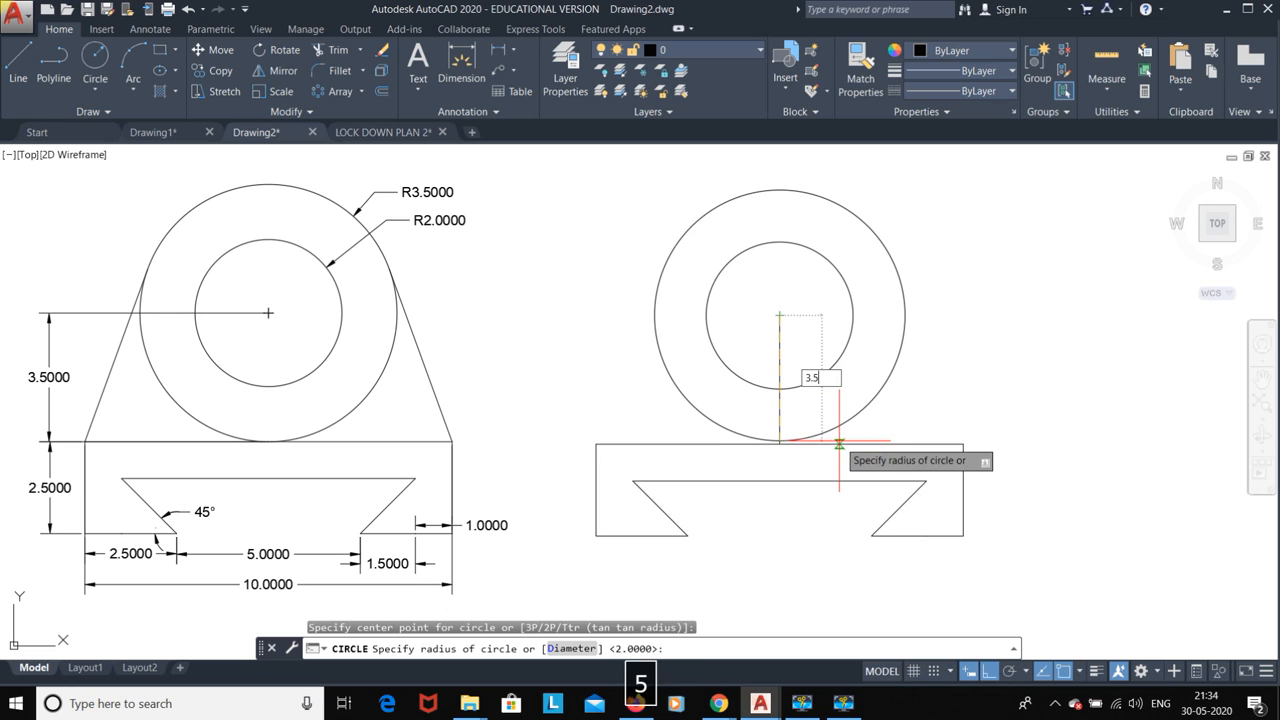
pyautogui.write('.5')
pyautogui.press('Return')
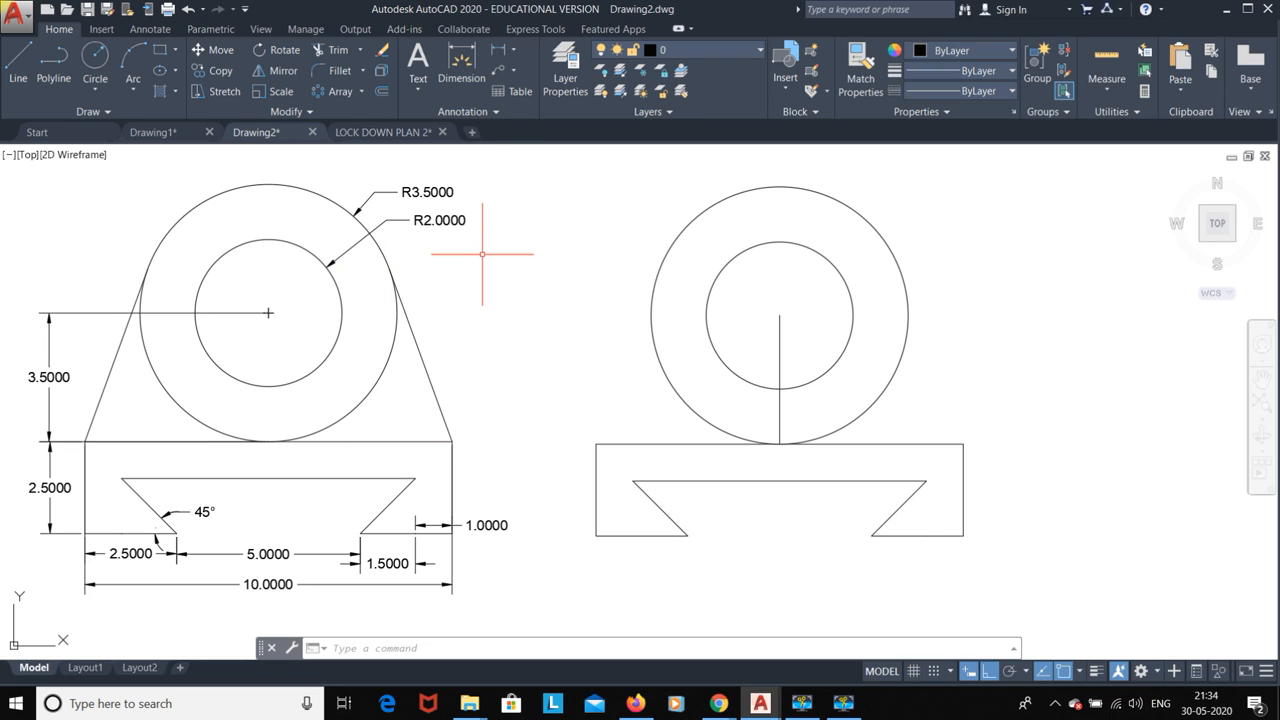
# Step: With ortho mode off, draw a line from the base's upper-left corner tangent to the radius 3.5 circle
pyautogui.click(18, 62)
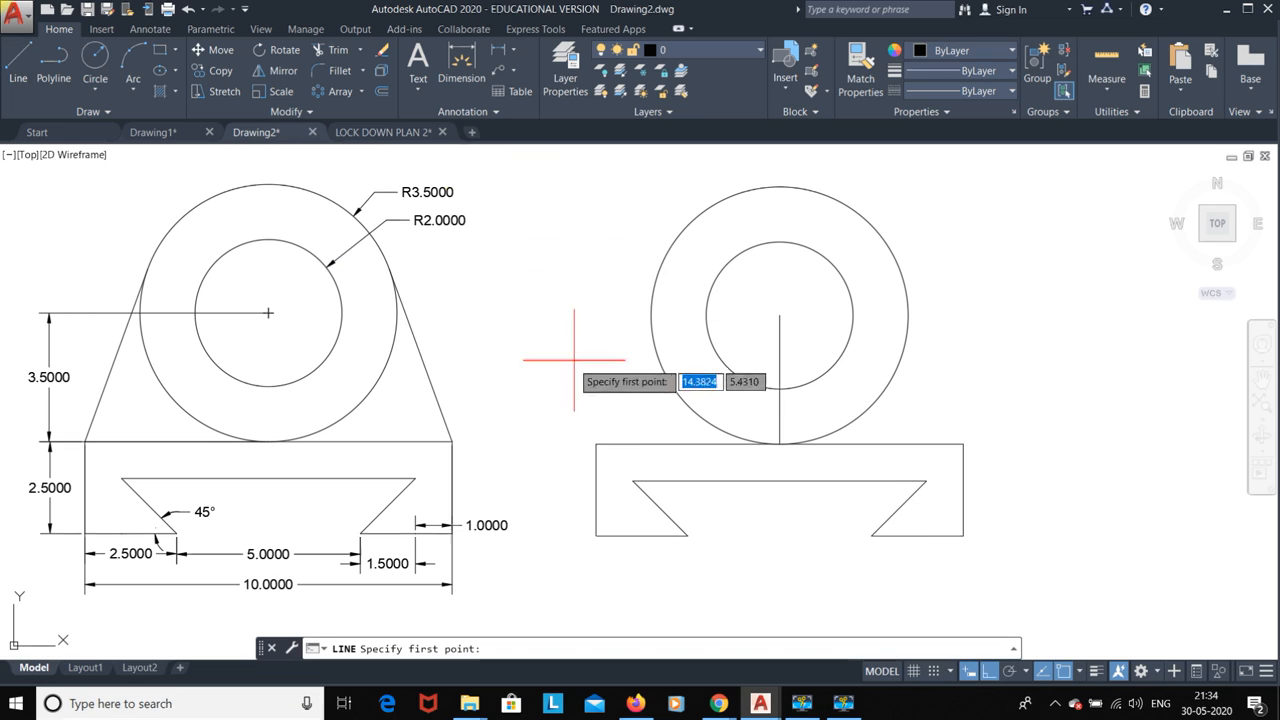
pyautogui.click(596, 444)
pyautogui.click(988, 671)
pyautogui.click(988, 671)
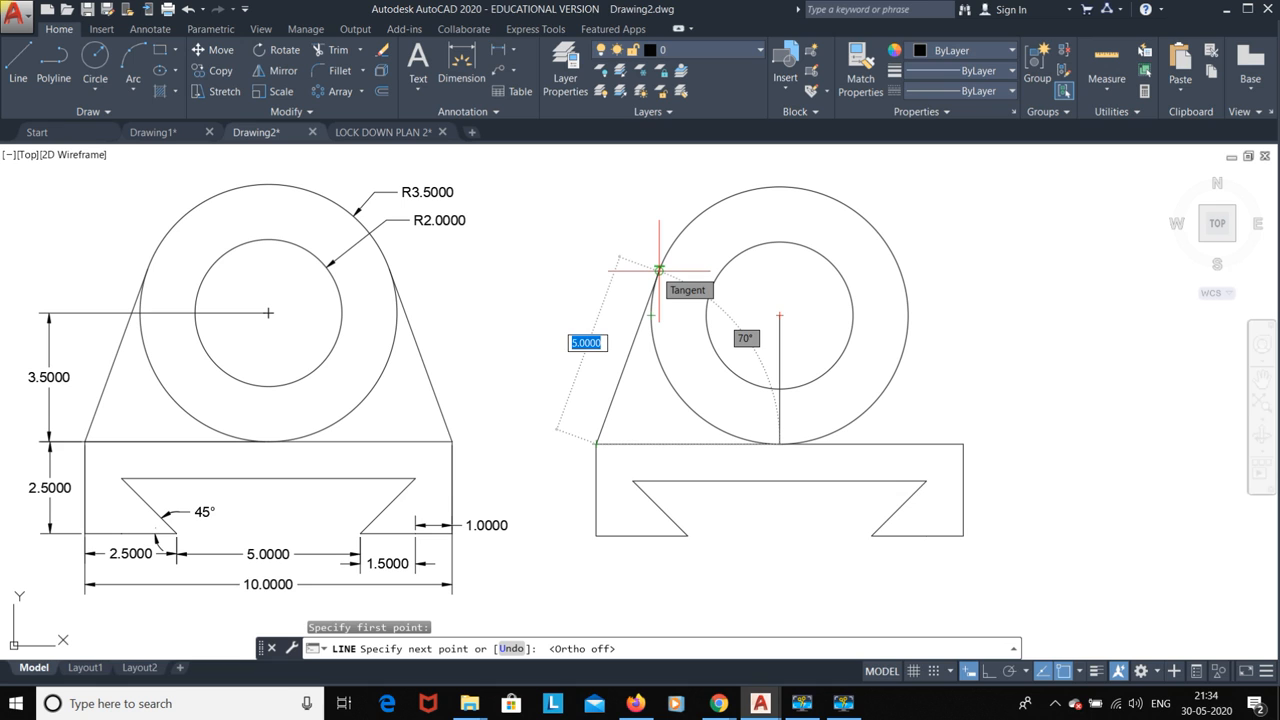
pyautogui.click(1079, 671)
pyautogui.click(1072, 650)
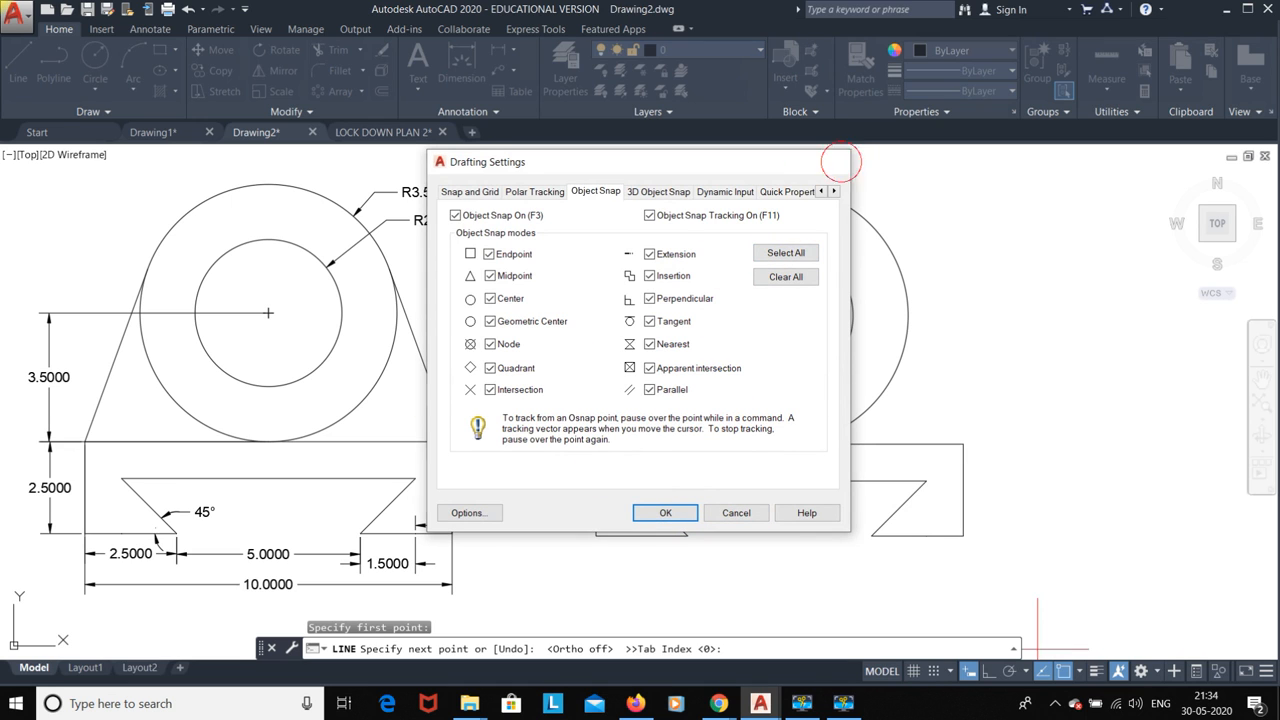
pyautogui.click(840, 162)
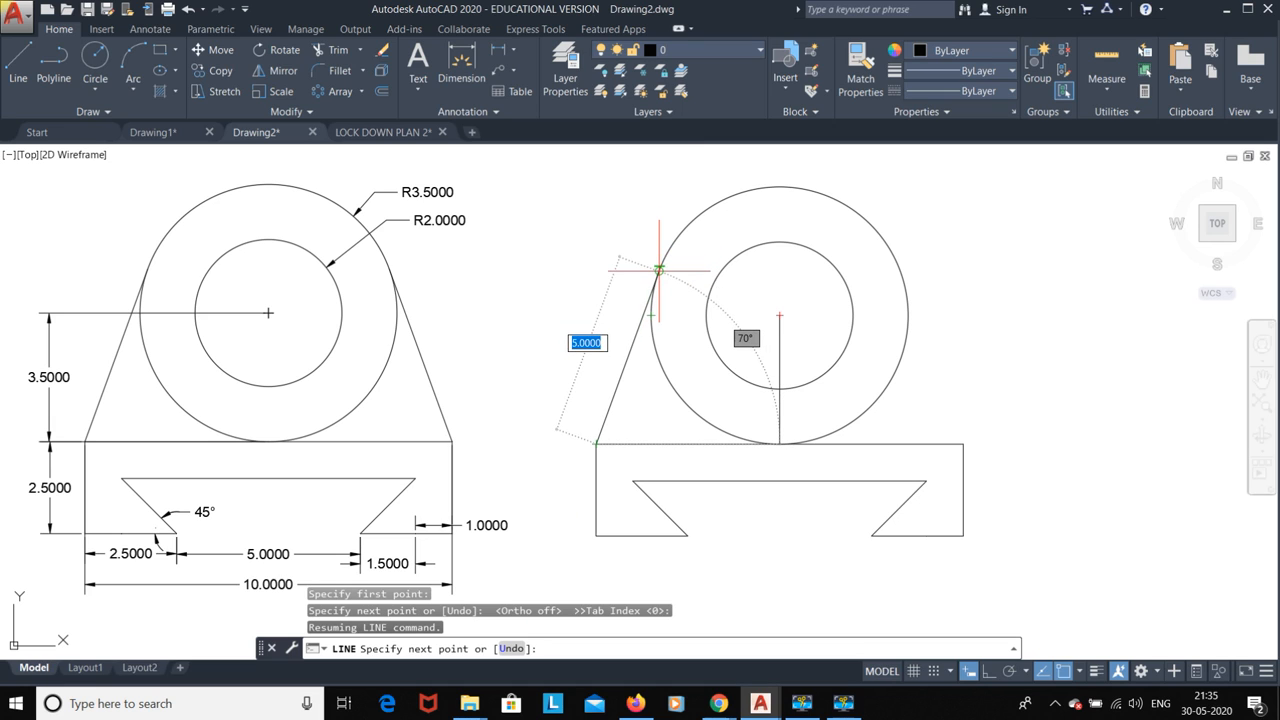
pyautogui.click(661, 268)
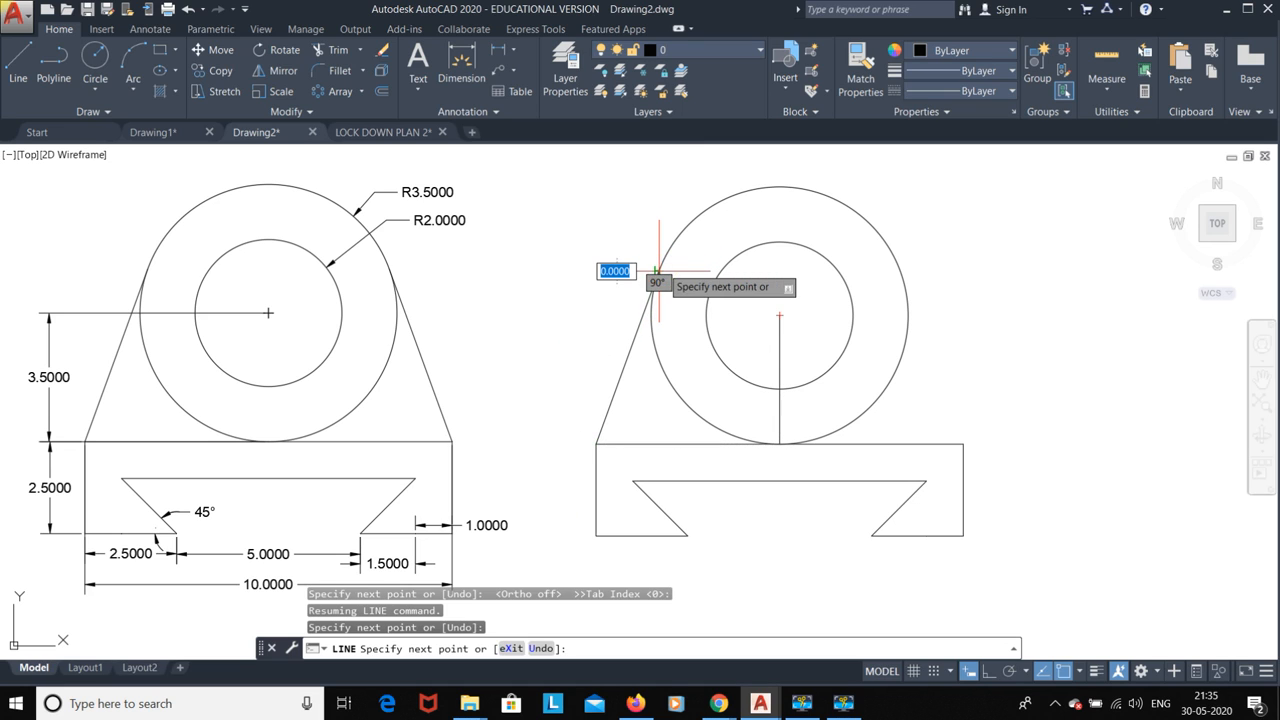
pyautogui.press('Escape')
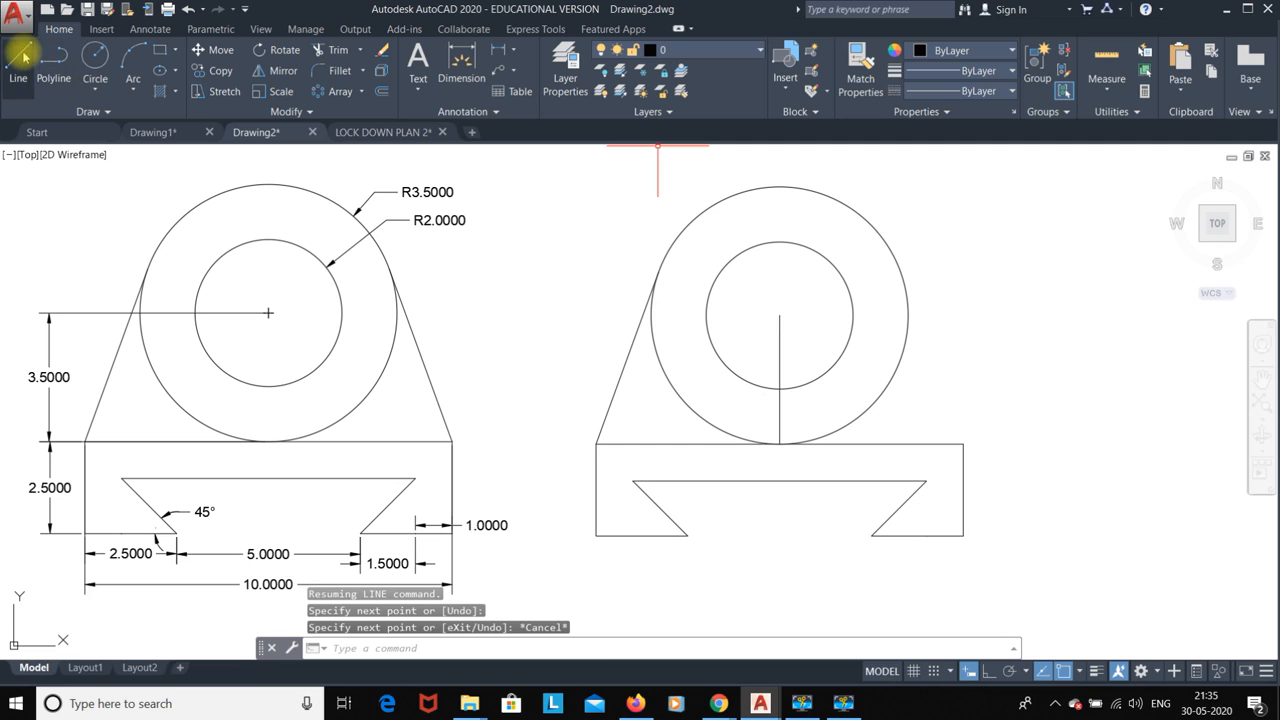
# Step: Draw a line from the base's upper-right corner tangent to the outer circle, and delete the vertical centre line
pyautogui.click(22, 60)
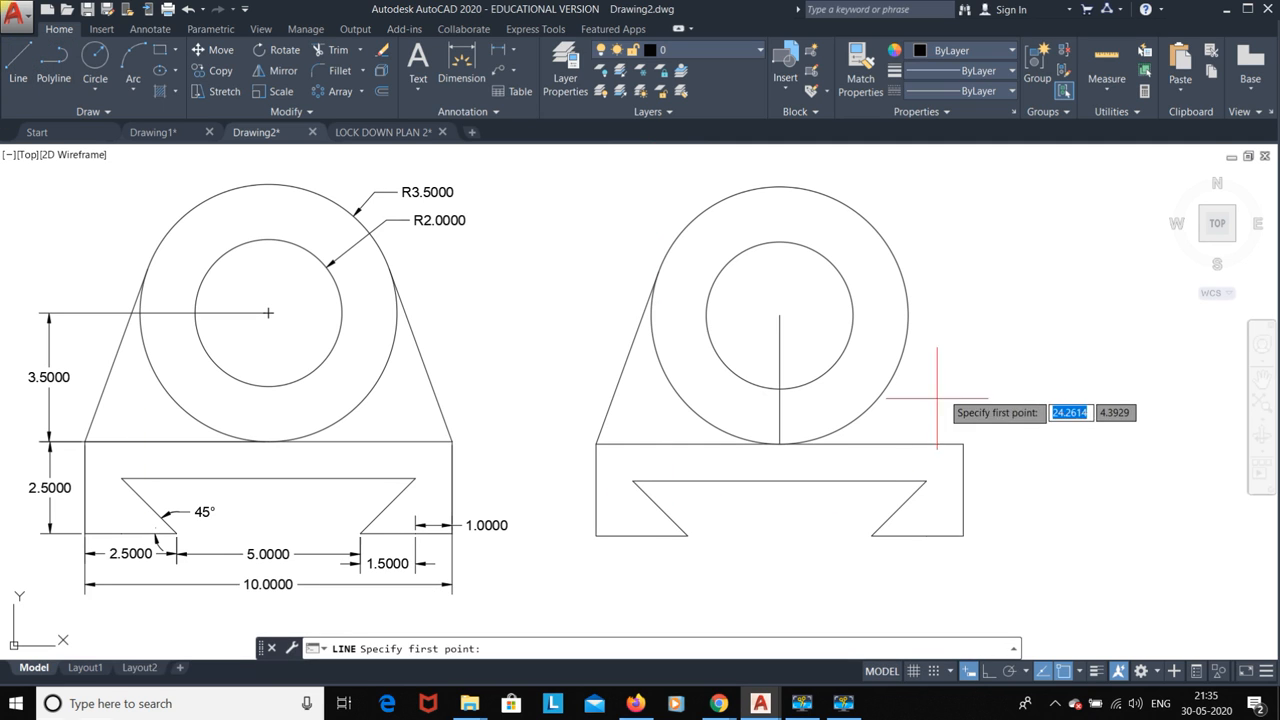
pyautogui.click(962, 443)
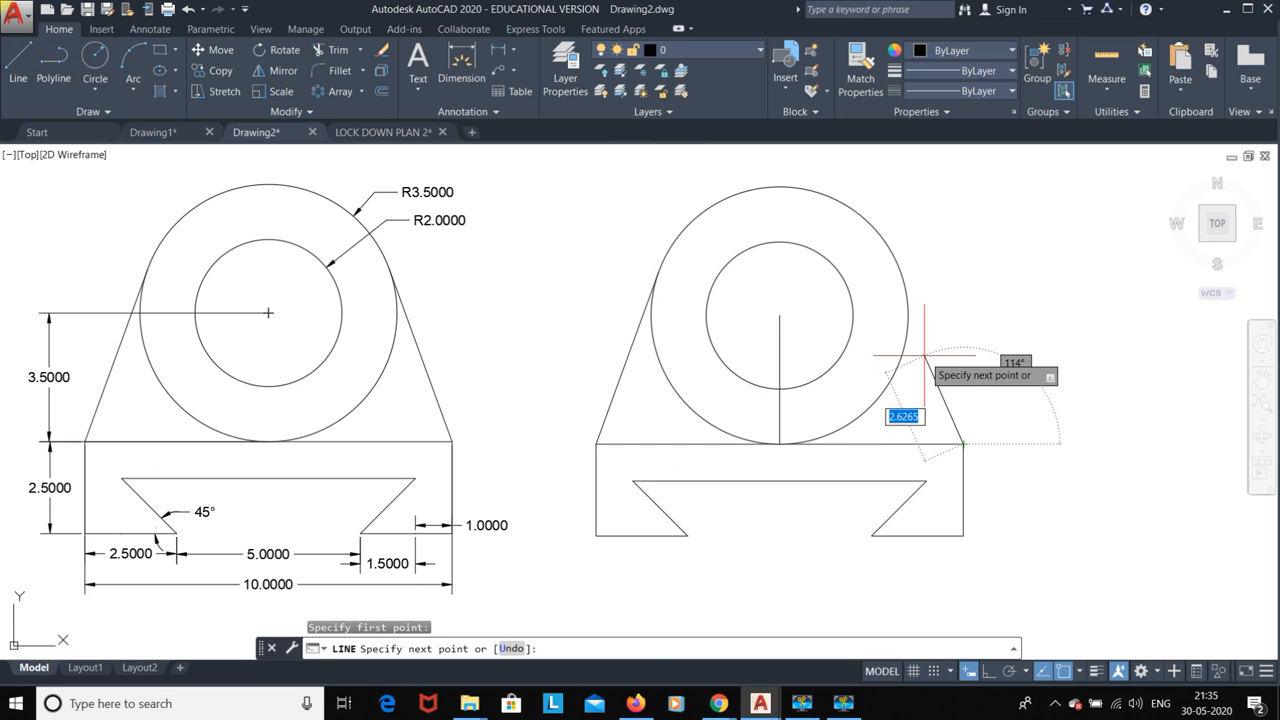
pyautogui.write('tan')
pyautogui.press('Return')
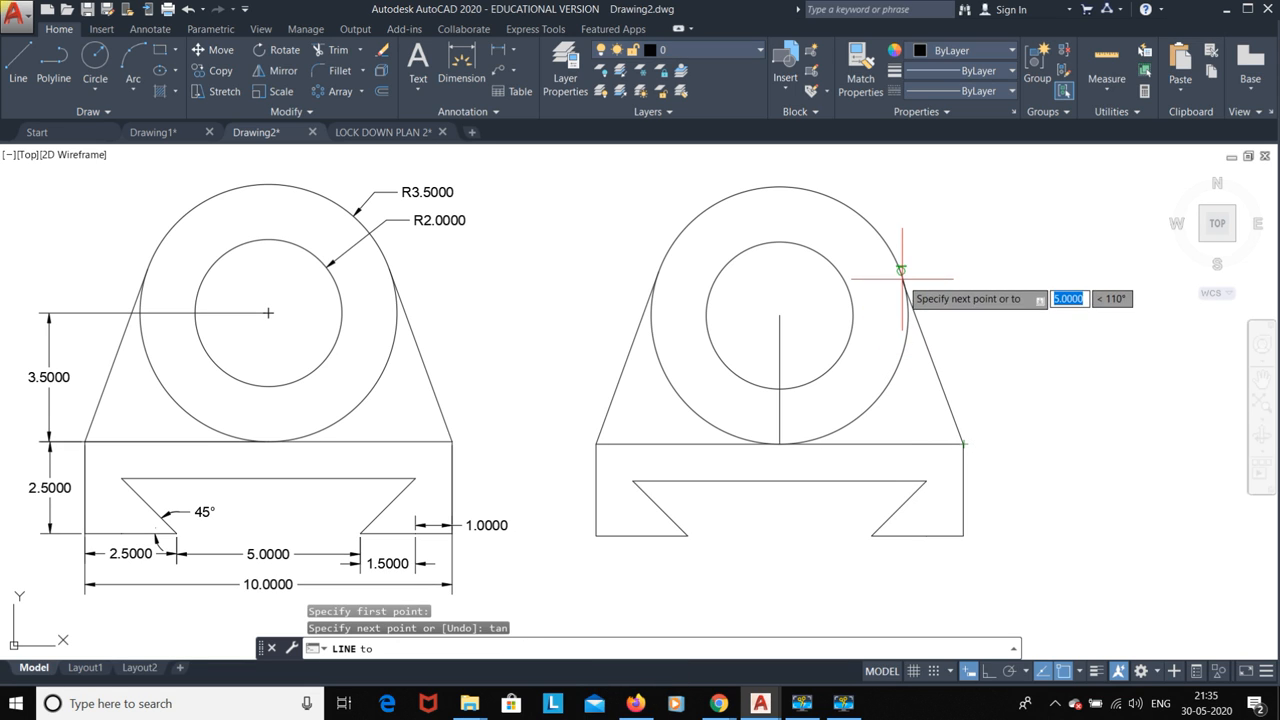
pyautogui.press('Escape')
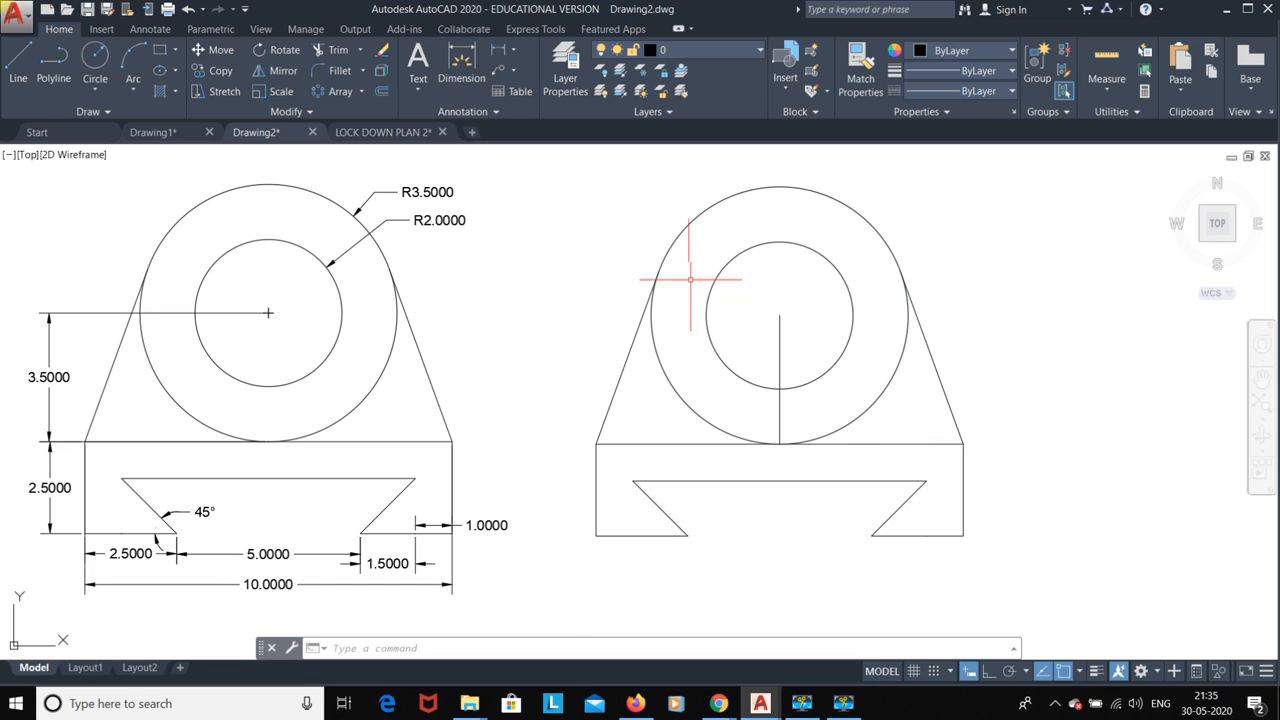
pyautogui.click(779, 414)
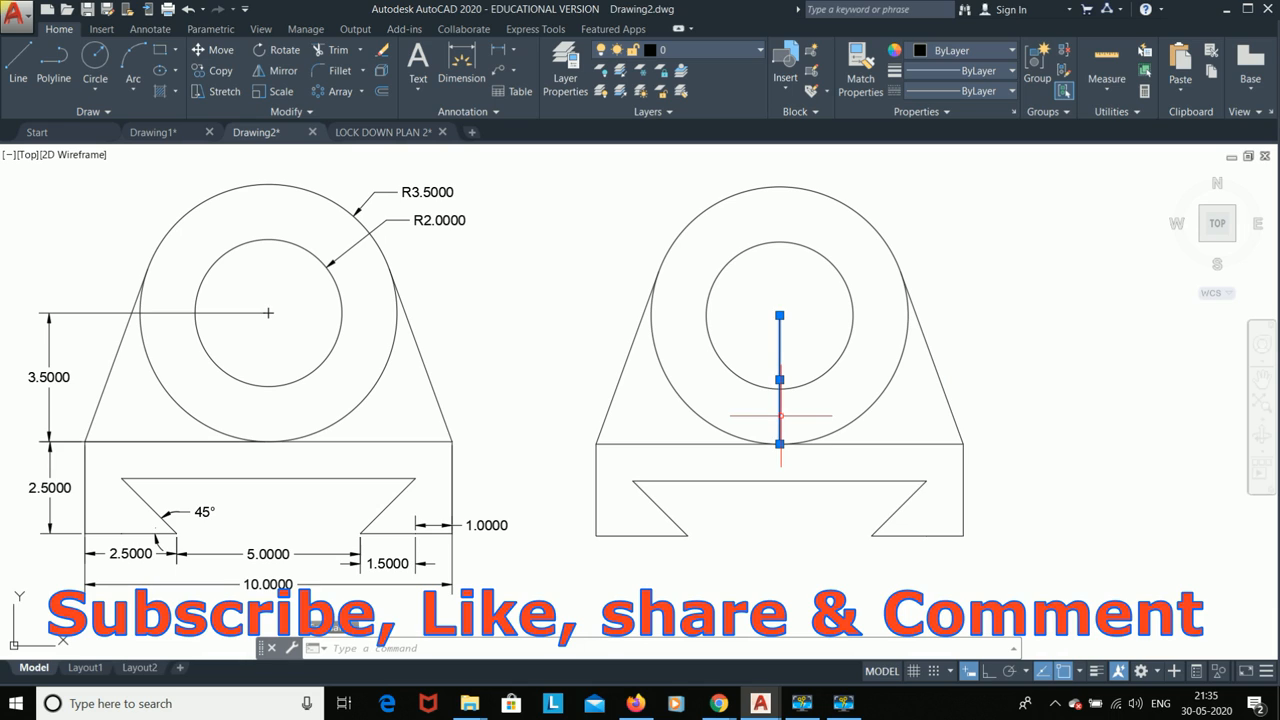
pyautogui.press('Delete')
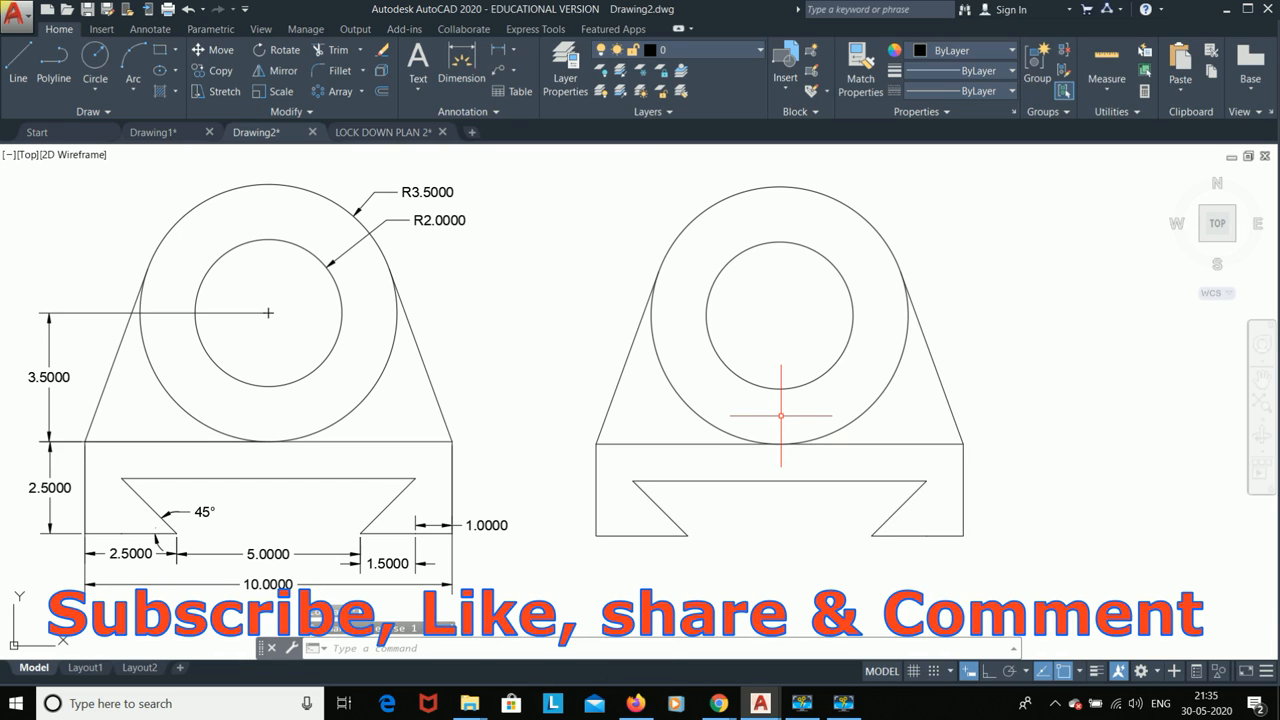
# Step: Switch to Drawing1 and draw a circle of radius 15.7 in the empty space right of the reference part
pyautogui.click(160, 132)
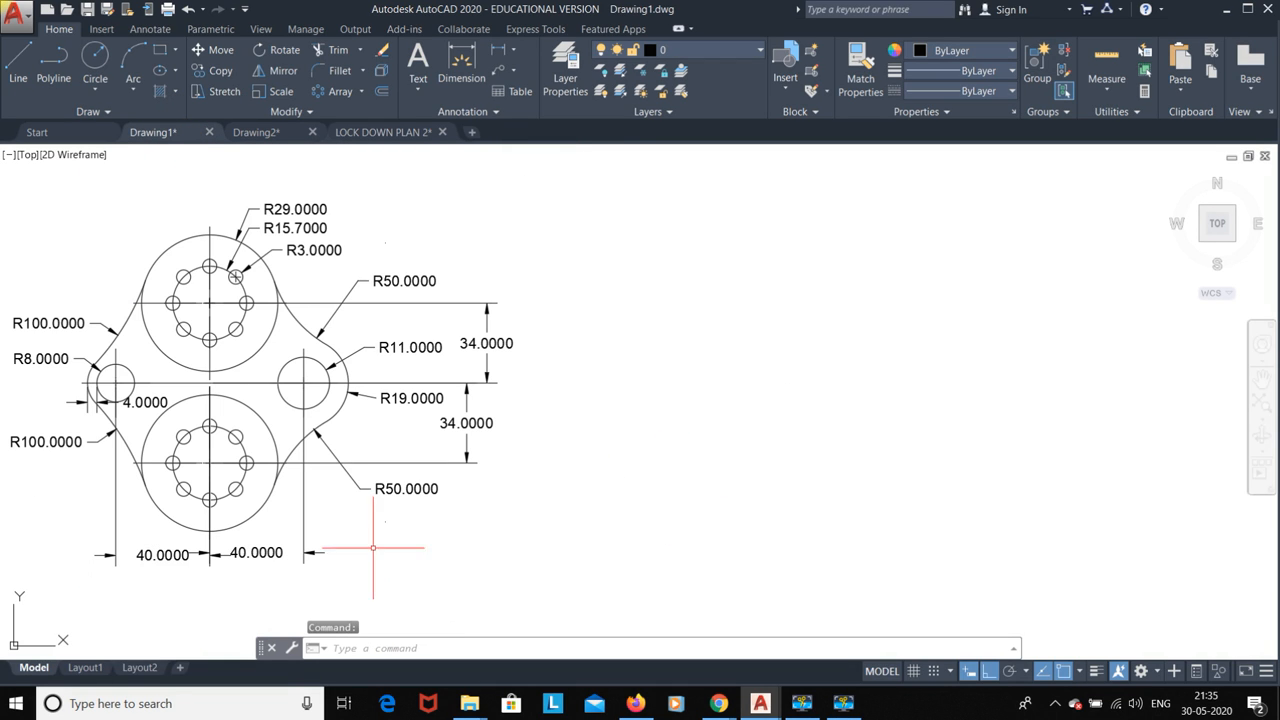
pyautogui.moveTo(361, 537); pyautogui.dragTo(477, 543, button='middle')
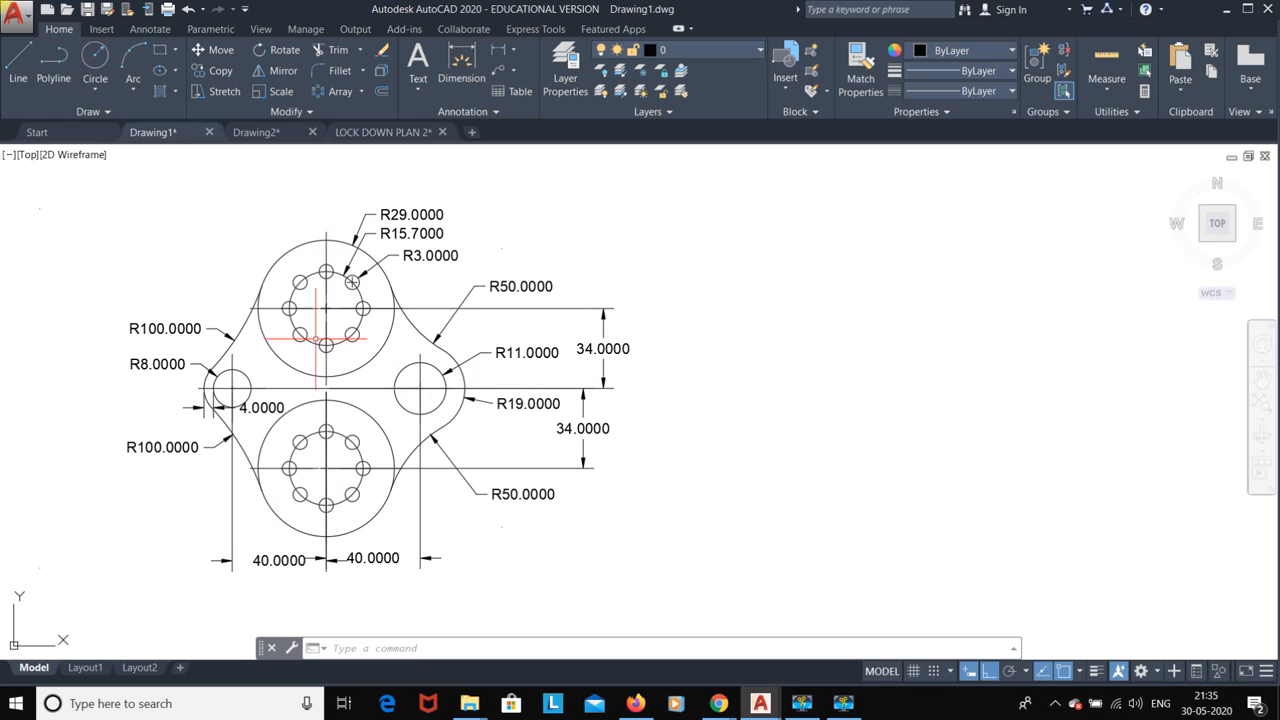
pyautogui.moveTo(930, 482); pyautogui.dragTo(849, 477, button='middle')
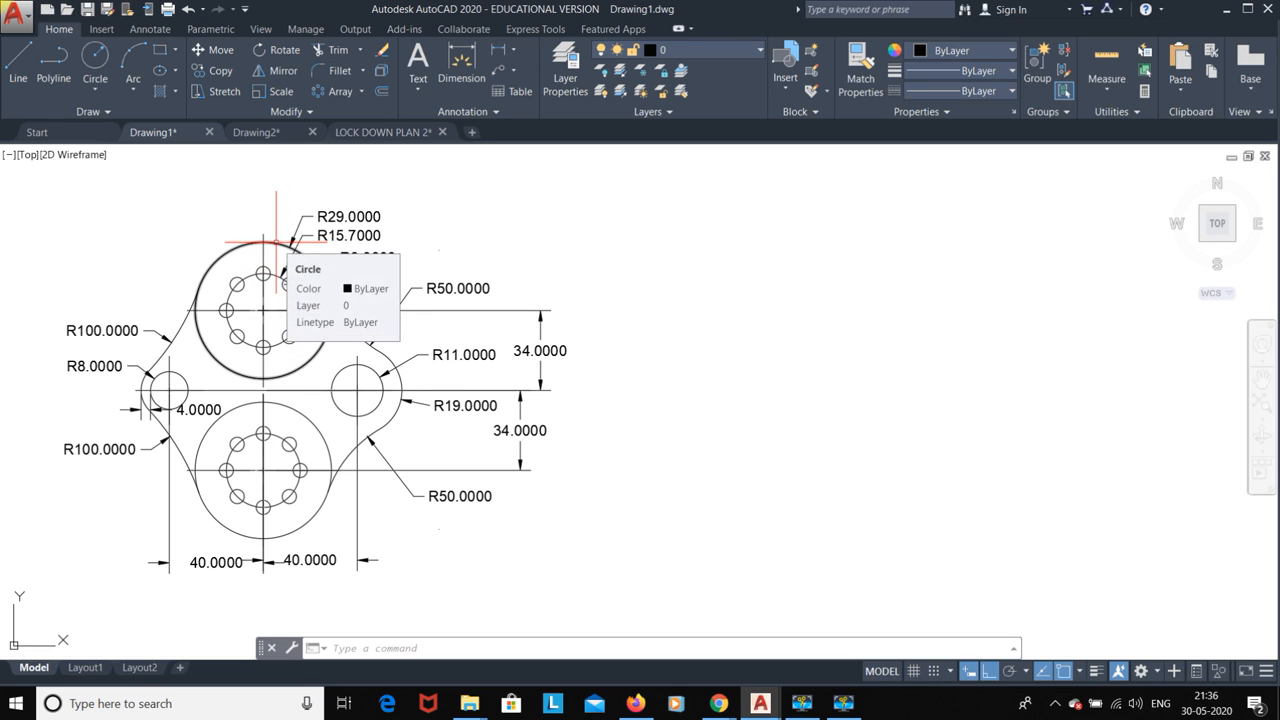
pyautogui.click(95, 55)
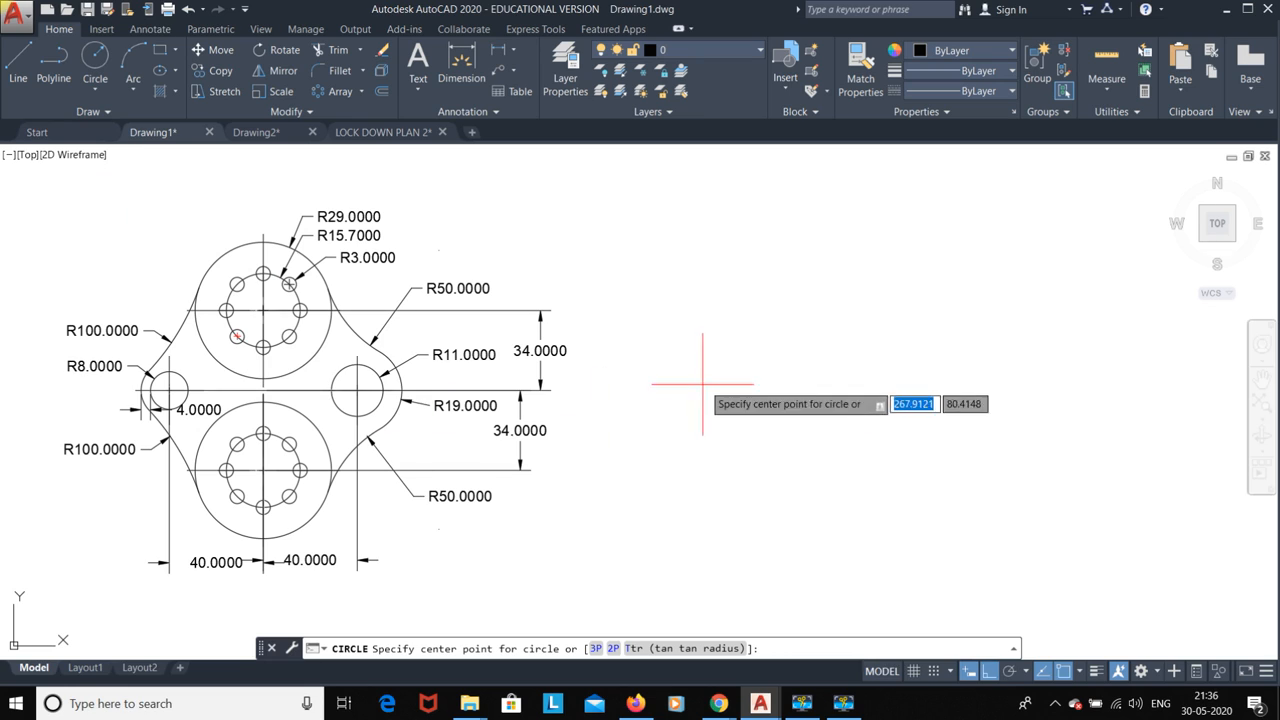
pyautogui.click(835, 477)
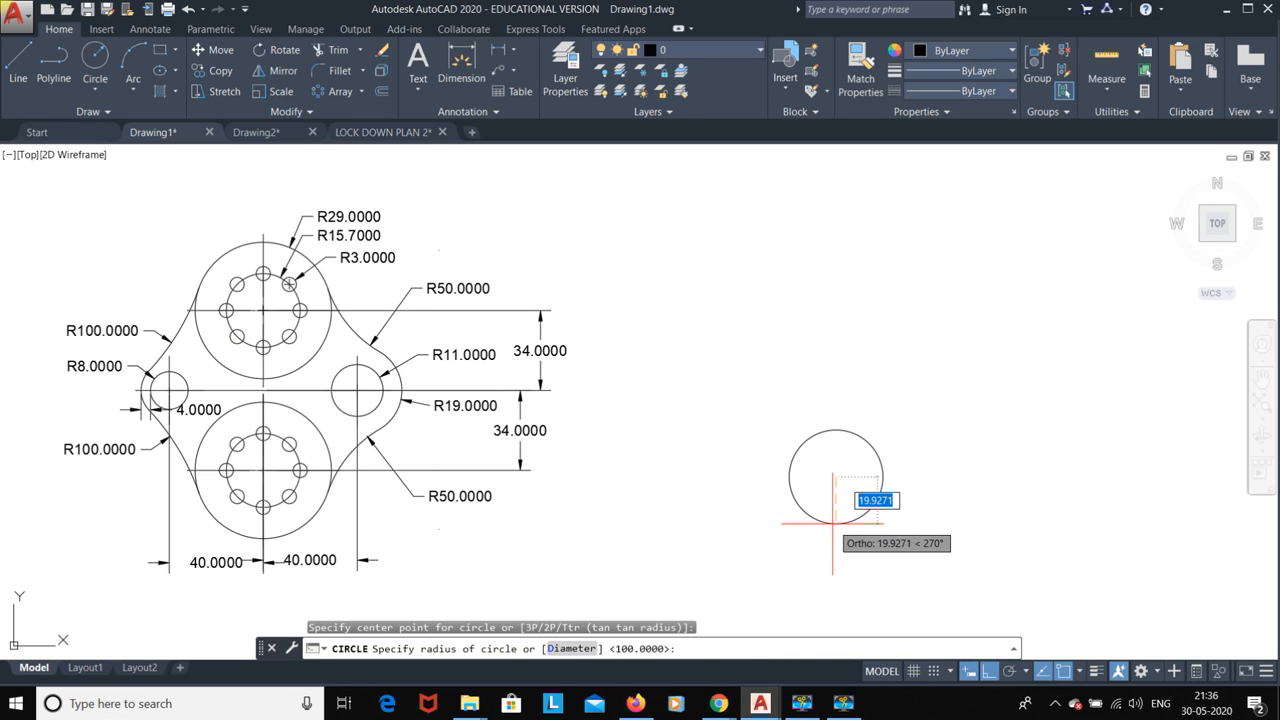
pyautogui.write('15.')
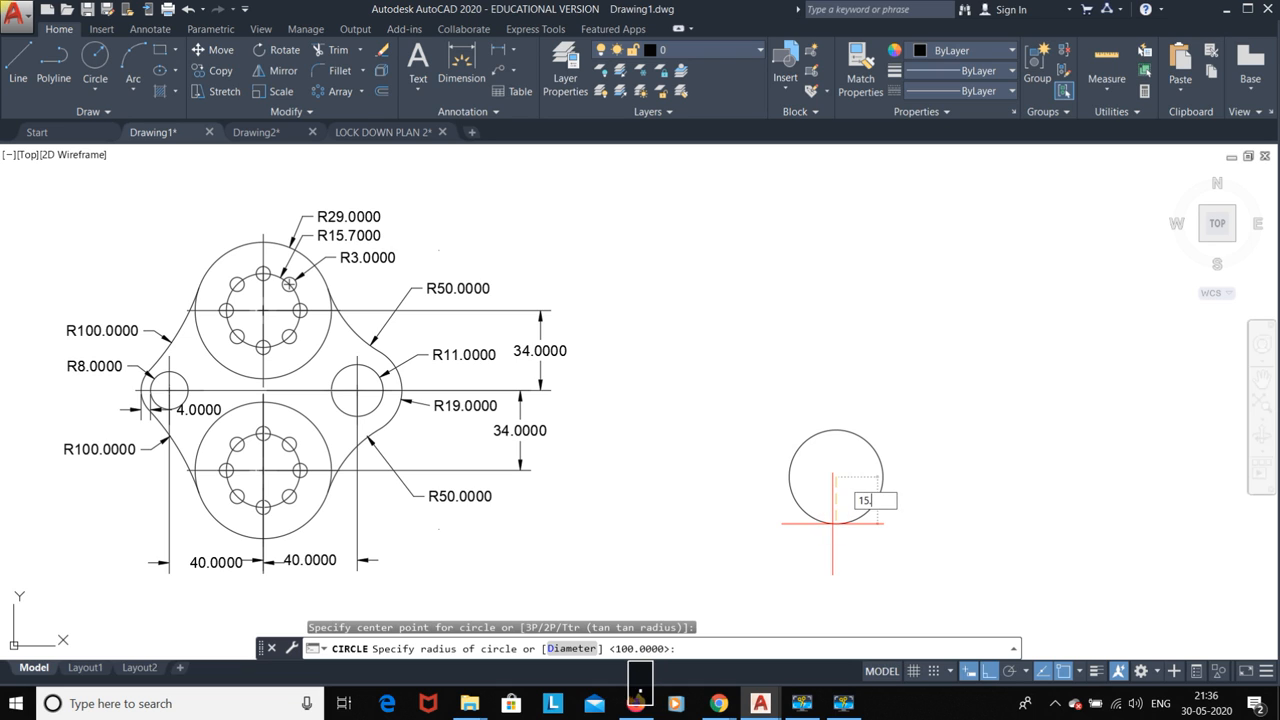
pyautogui.write('7')
pyautogui.press('Return')
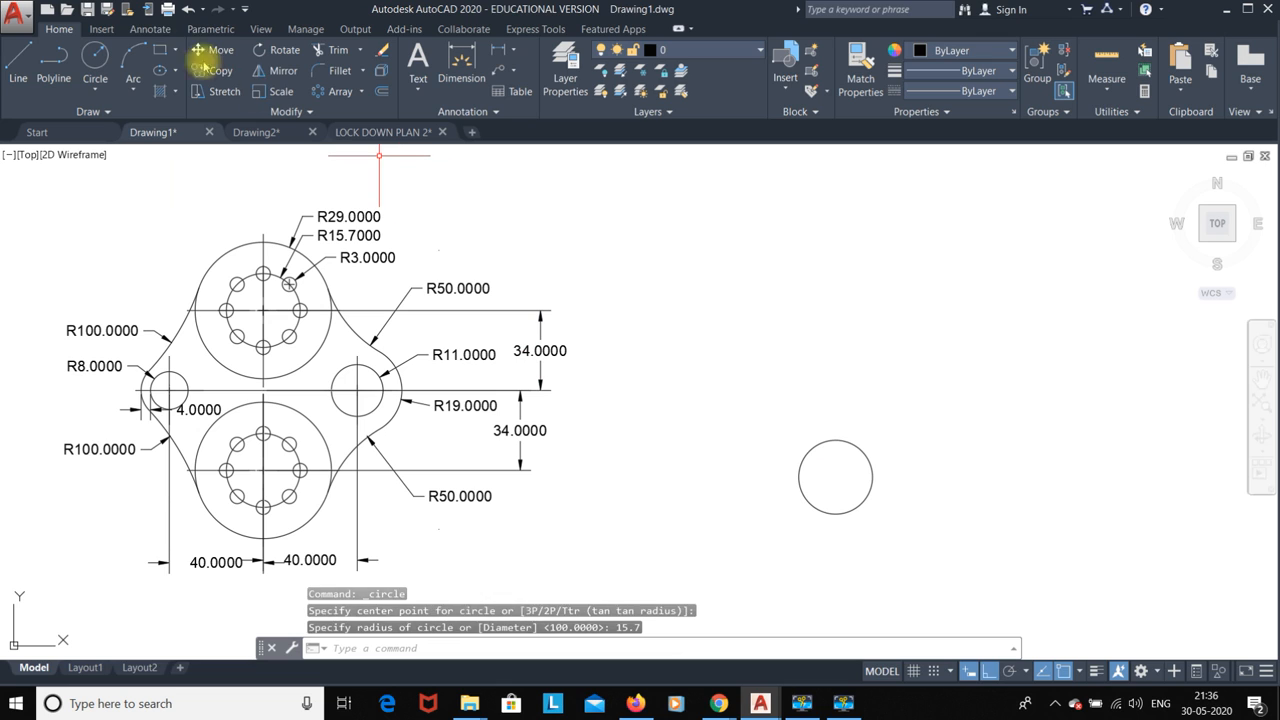
# Step: Draw a circle of radius 29 concentric with the radius 15.7 circle
pyautogui.click(95, 58)
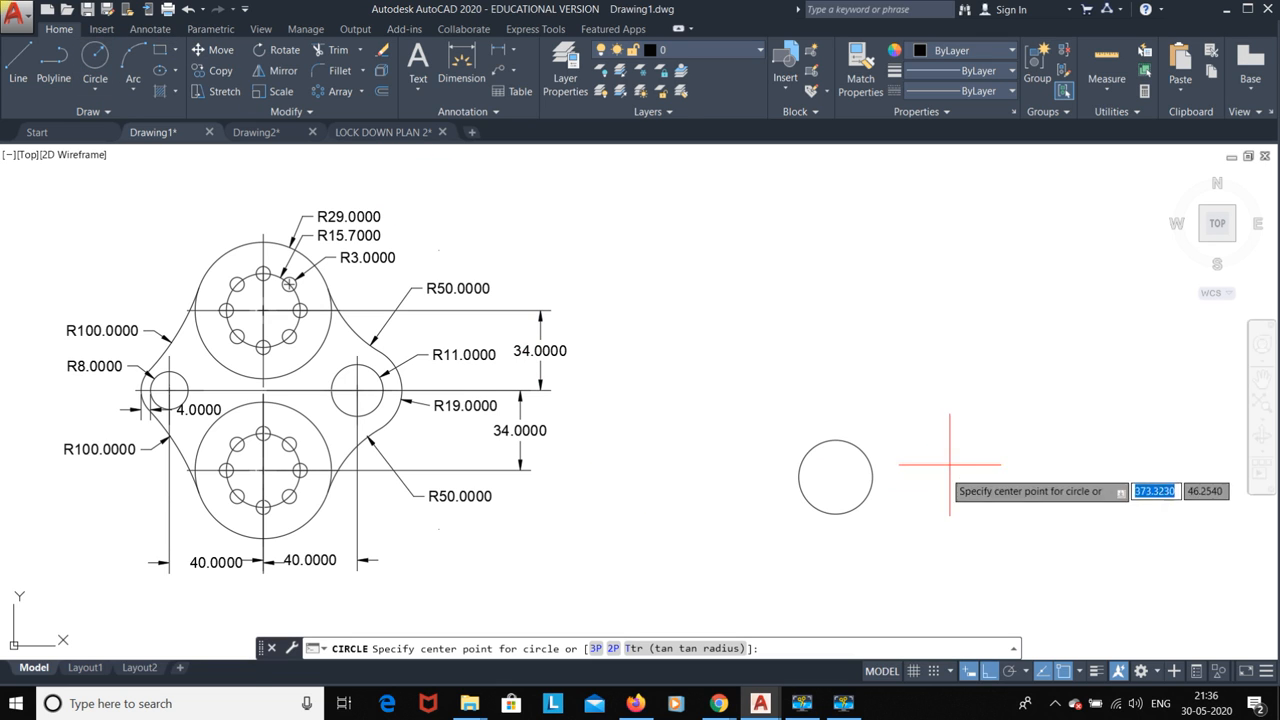
pyautogui.click(835, 476)
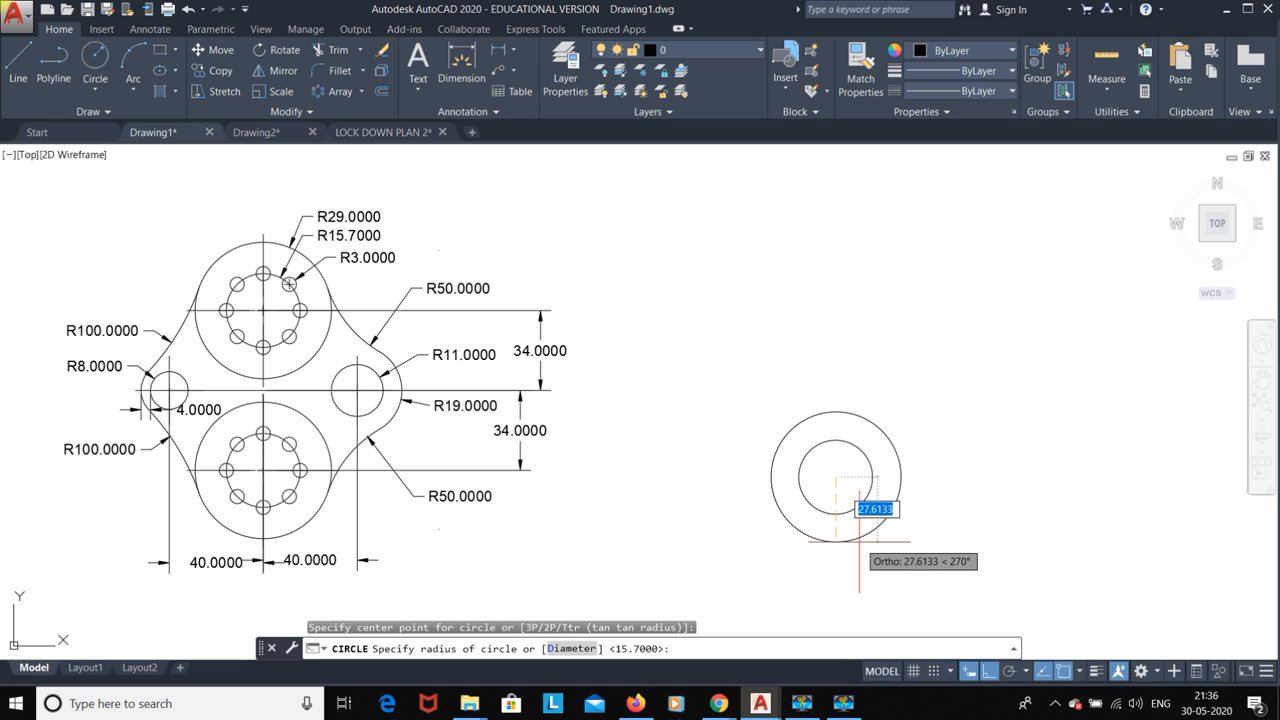
pyautogui.write('2')
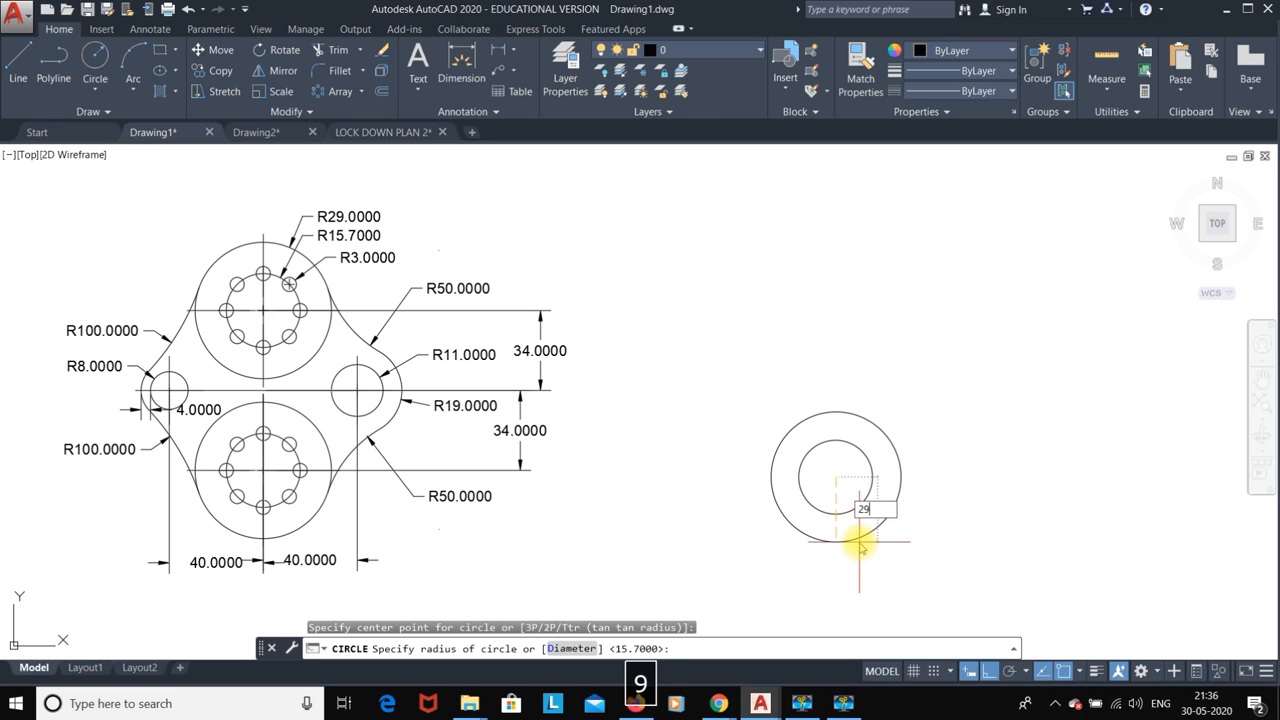
pyautogui.write('9')
pyautogui.press('Return')
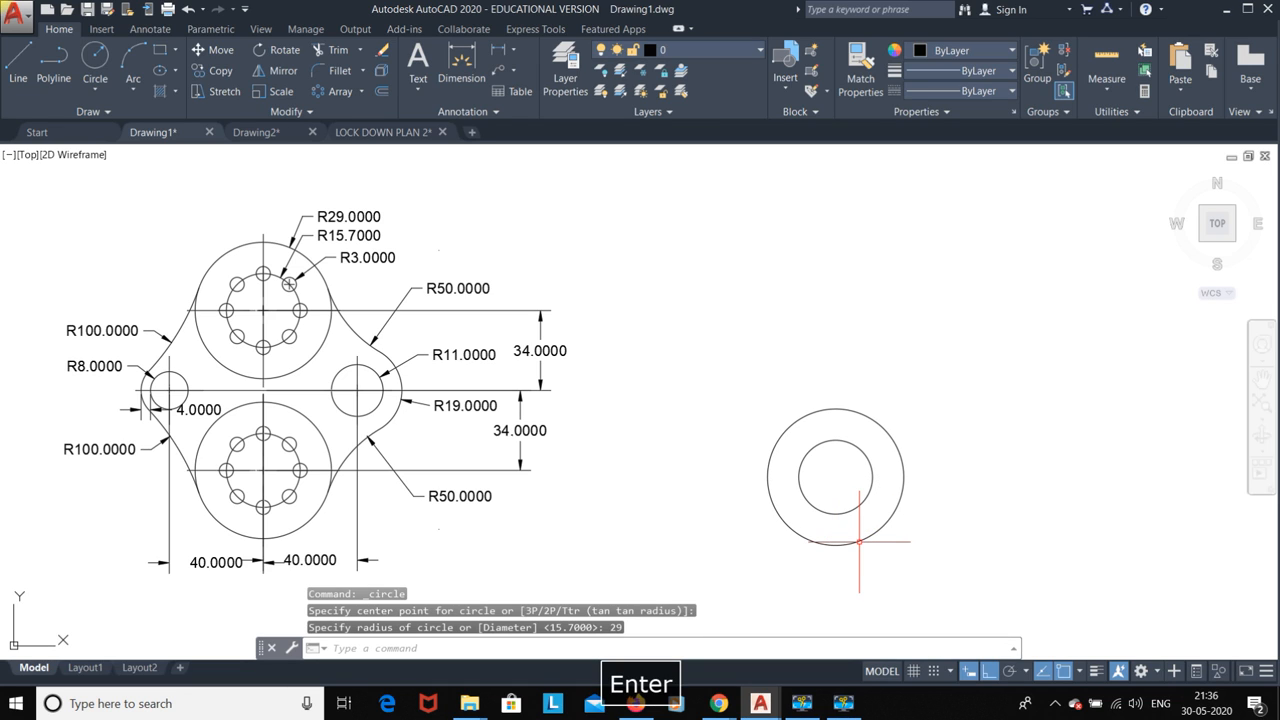
# Step: Draw a vertical line 34 long upward from the centre of the two circles
pyautogui.click(19, 62)
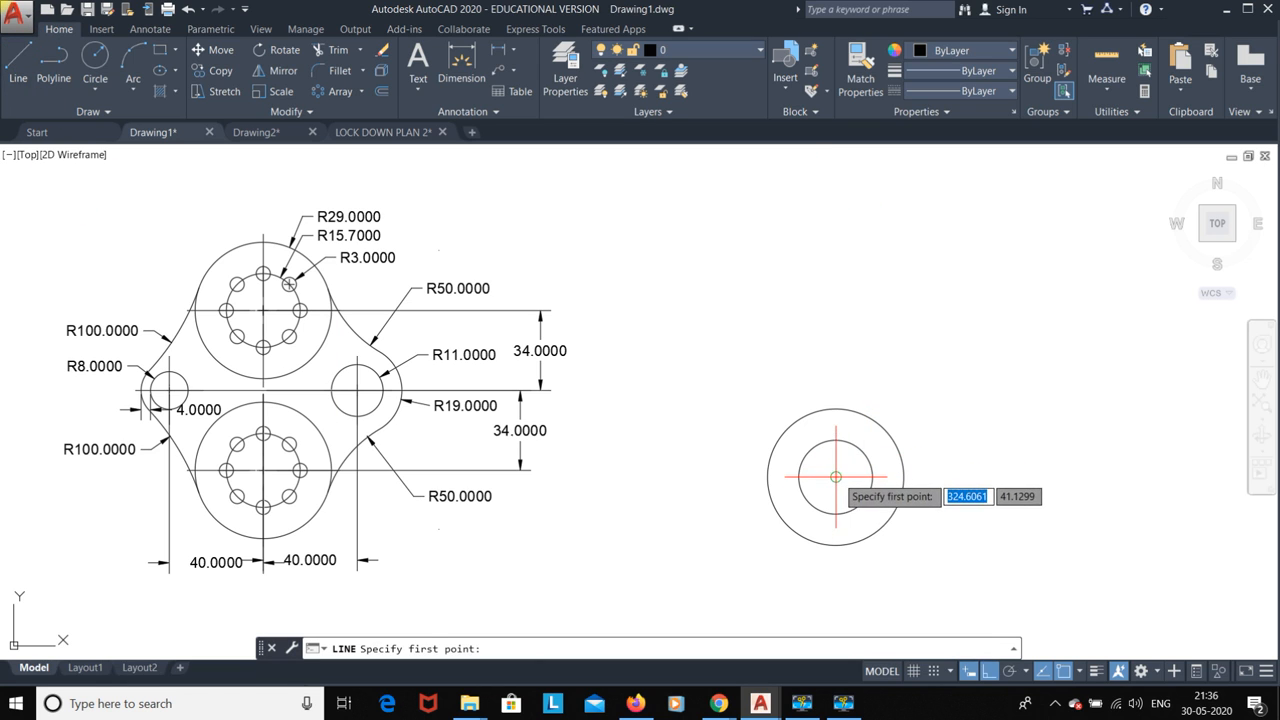
pyautogui.click(835, 477)
pyautogui.click(1063, 674)
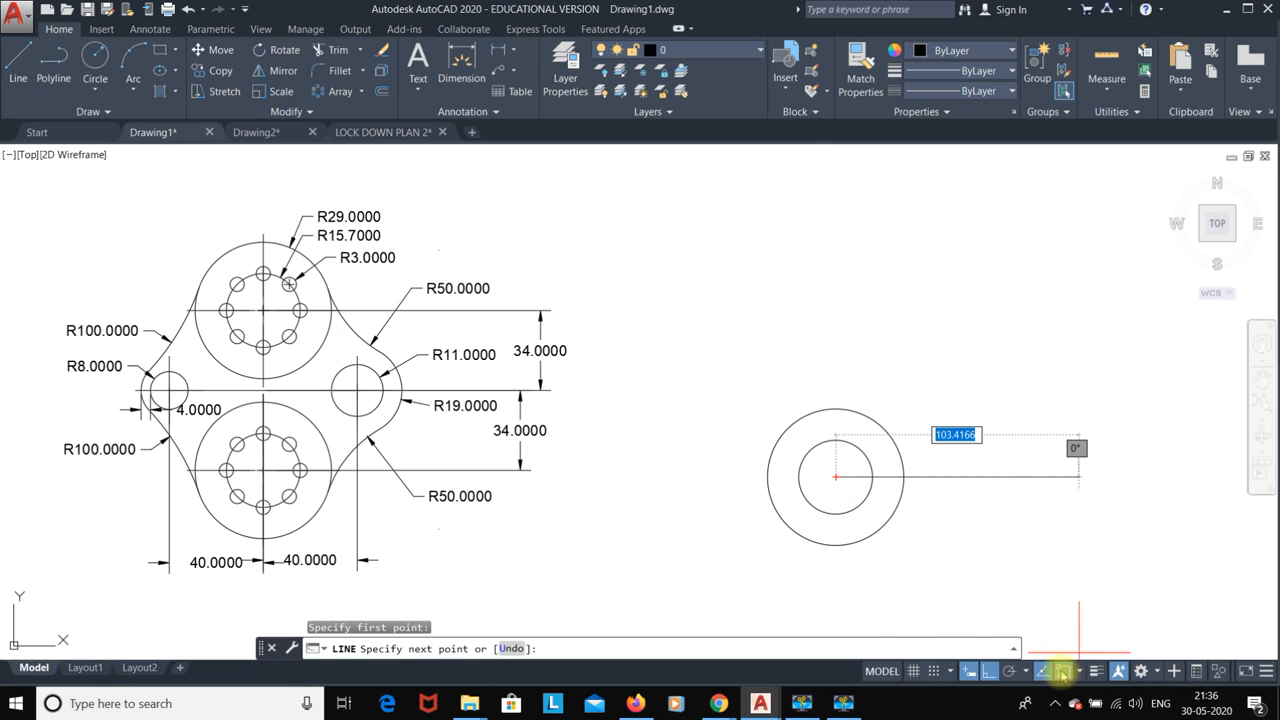
pyautogui.click(985, 671)
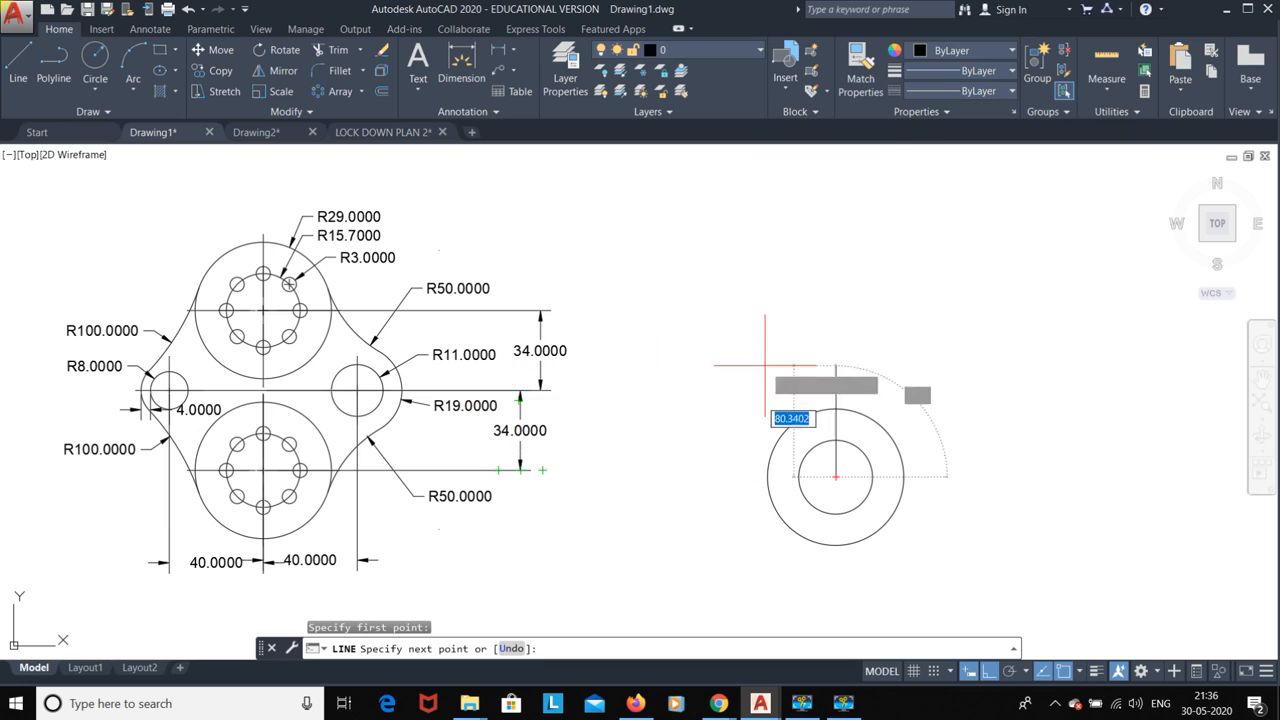
pyautogui.write('34')
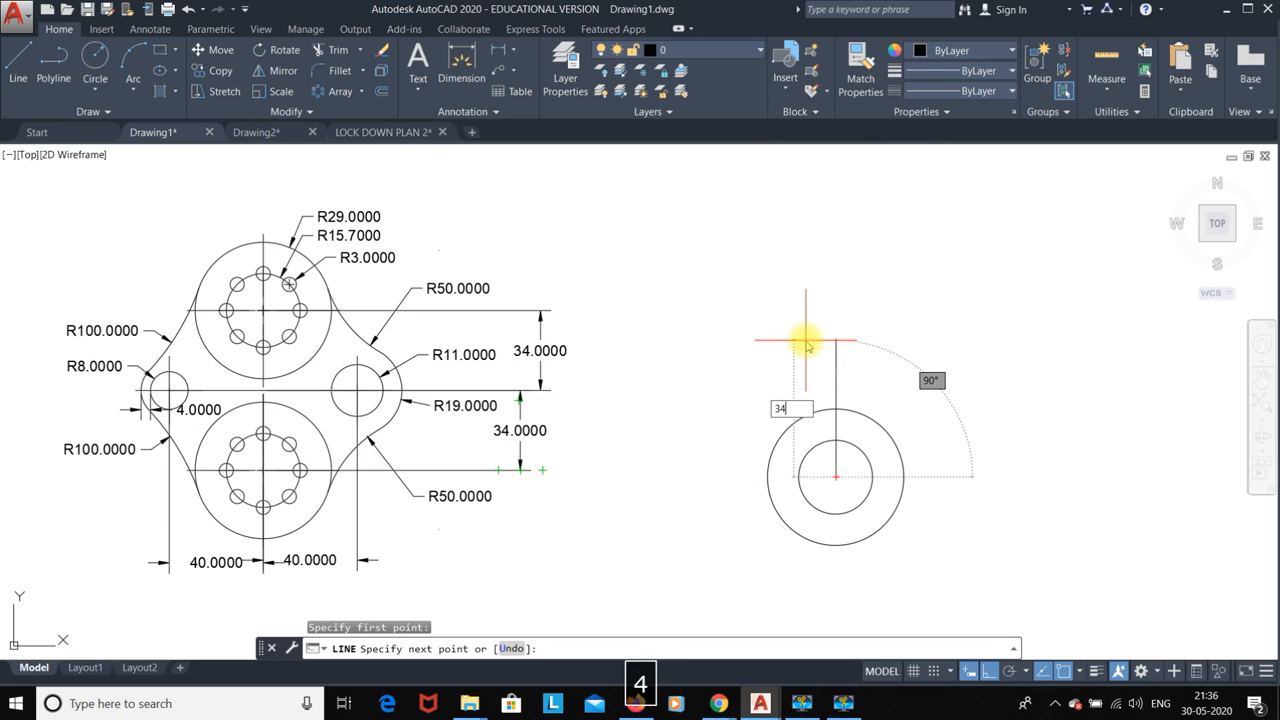
pyautogui.press('Return')
pyautogui.press('Escape')
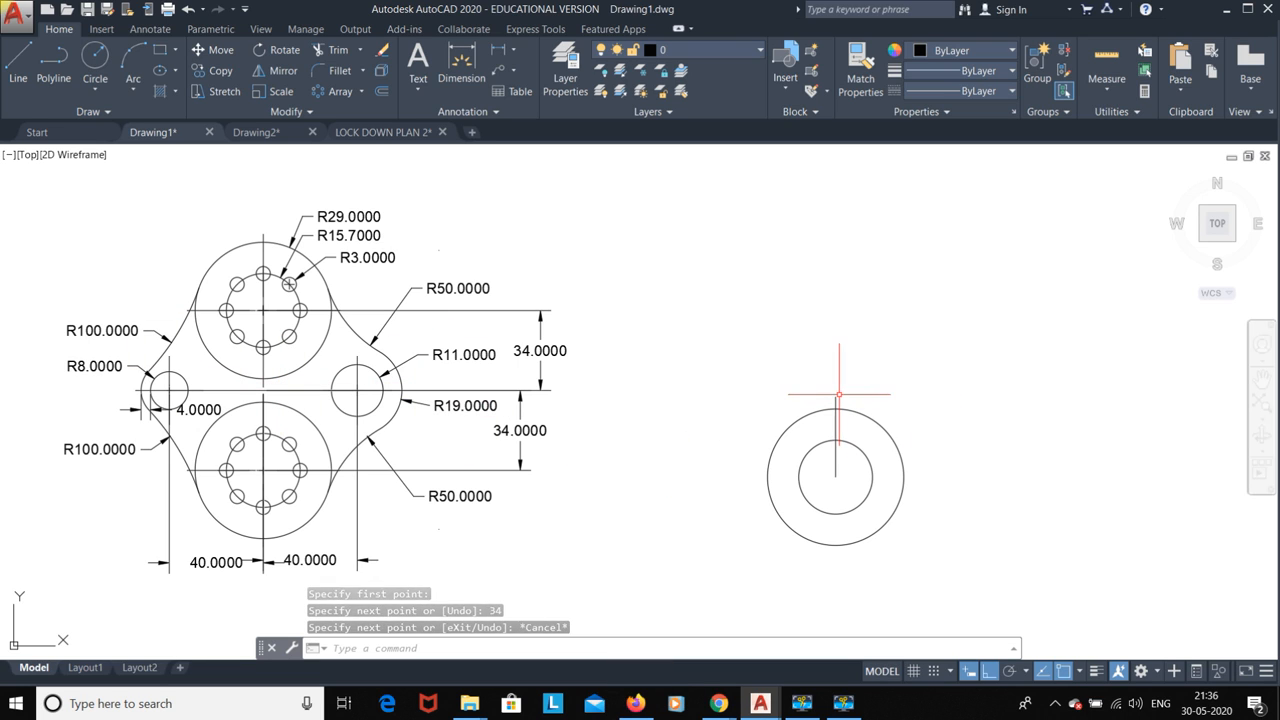
# Step: Draw a horizontal line 40 long to the right from the upper end of the vertical line
pyautogui.click(18, 62)
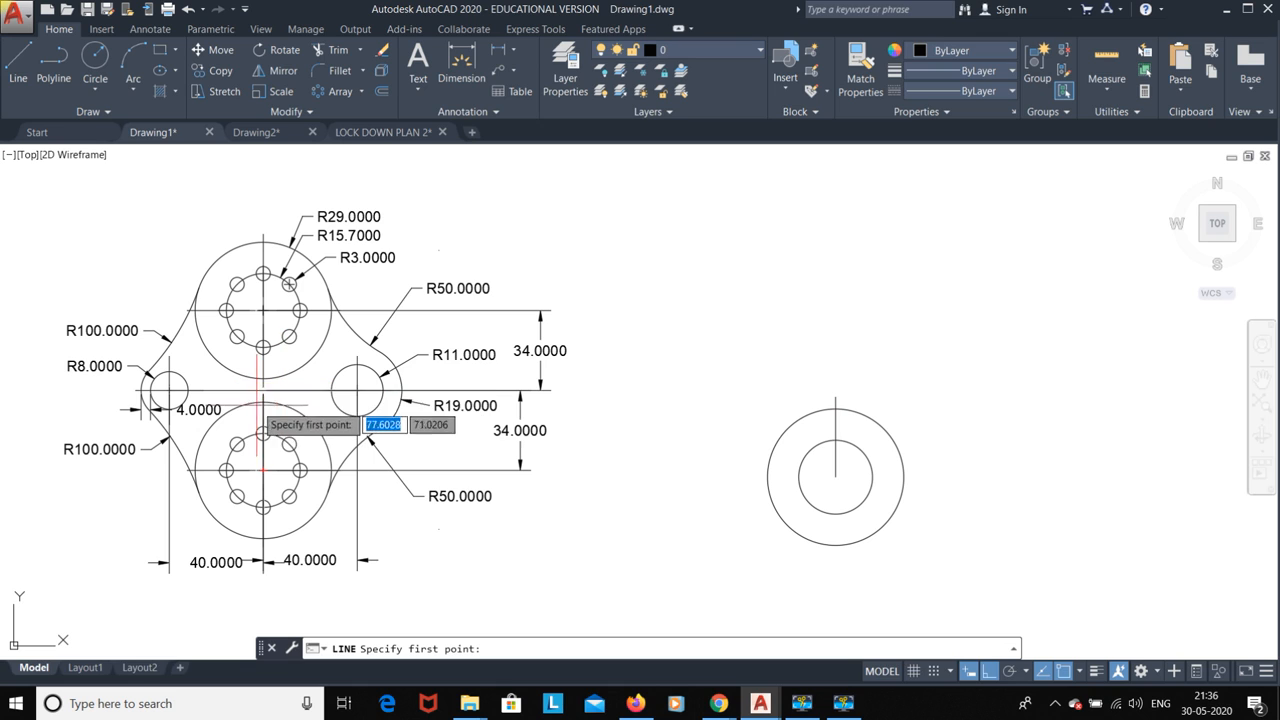
pyautogui.click(836, 397)
pyautogui.write('40')
pyautogui.press('Return')
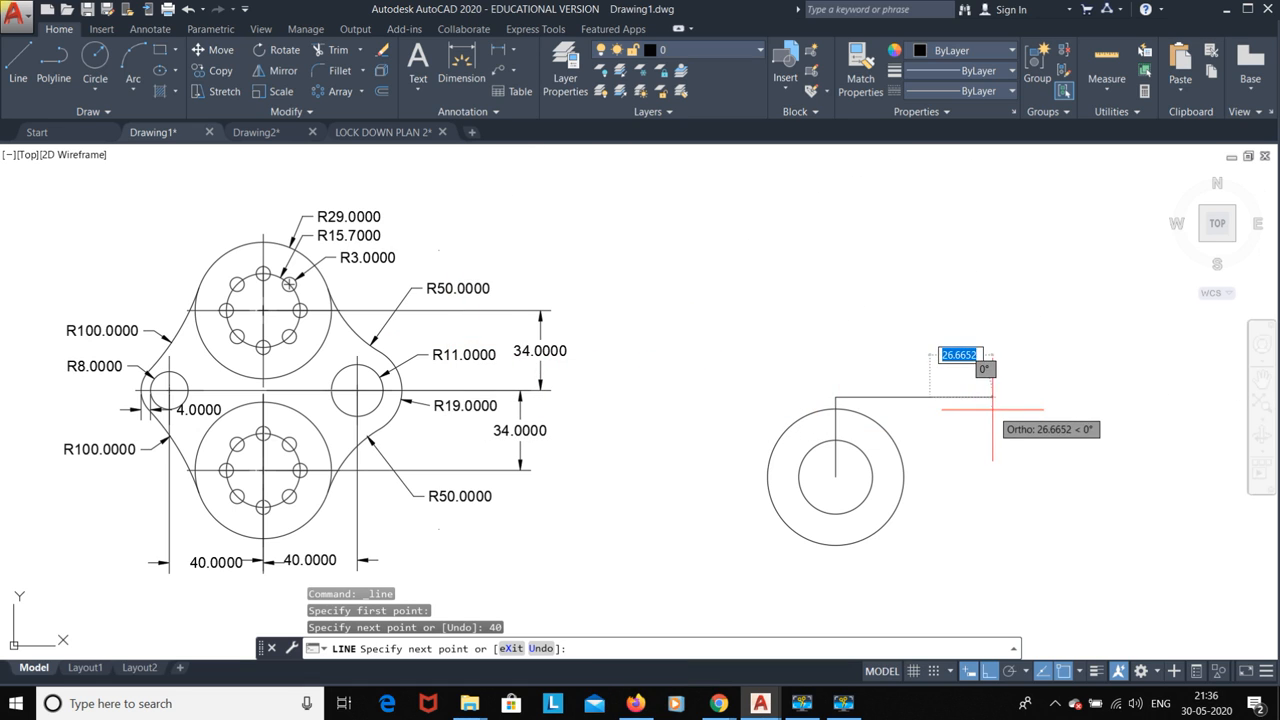
pyautogui.press('Escape')
# Step: Draw a horizontal line 40 long to the left from the upper end of the vertical line
pyautogui.click(18, 62)
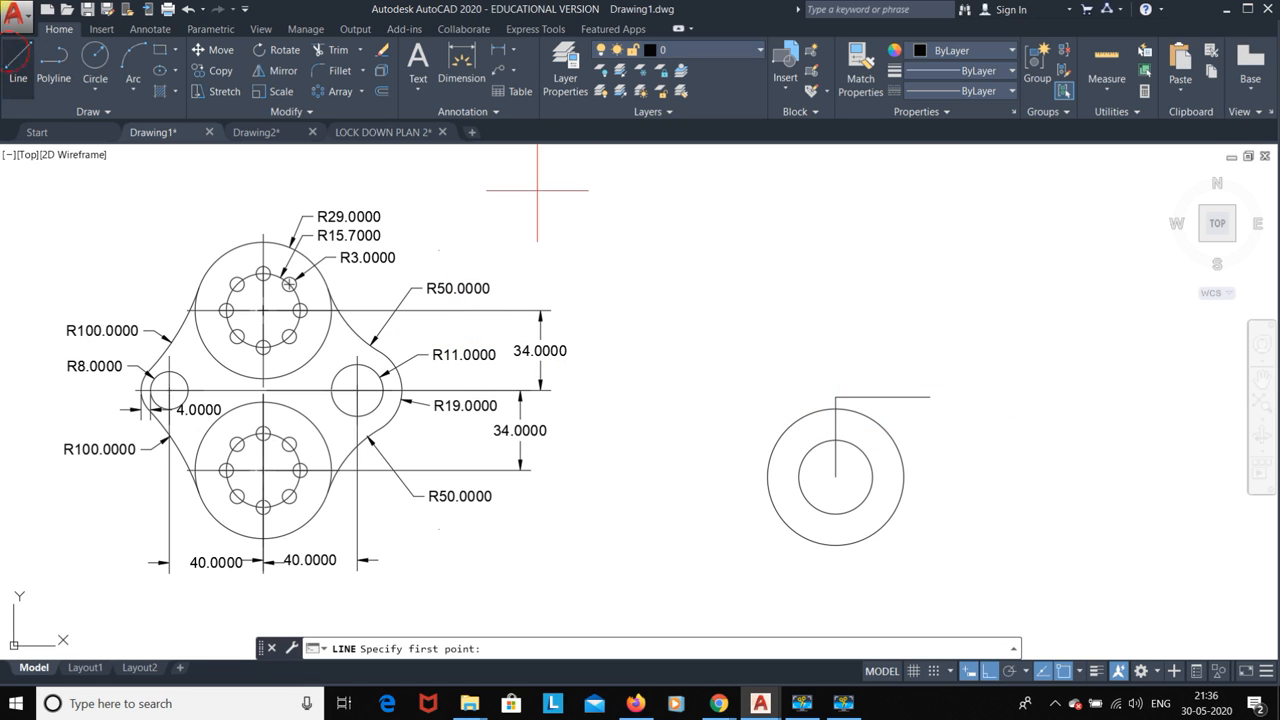
pyautogui.click(834, 394)
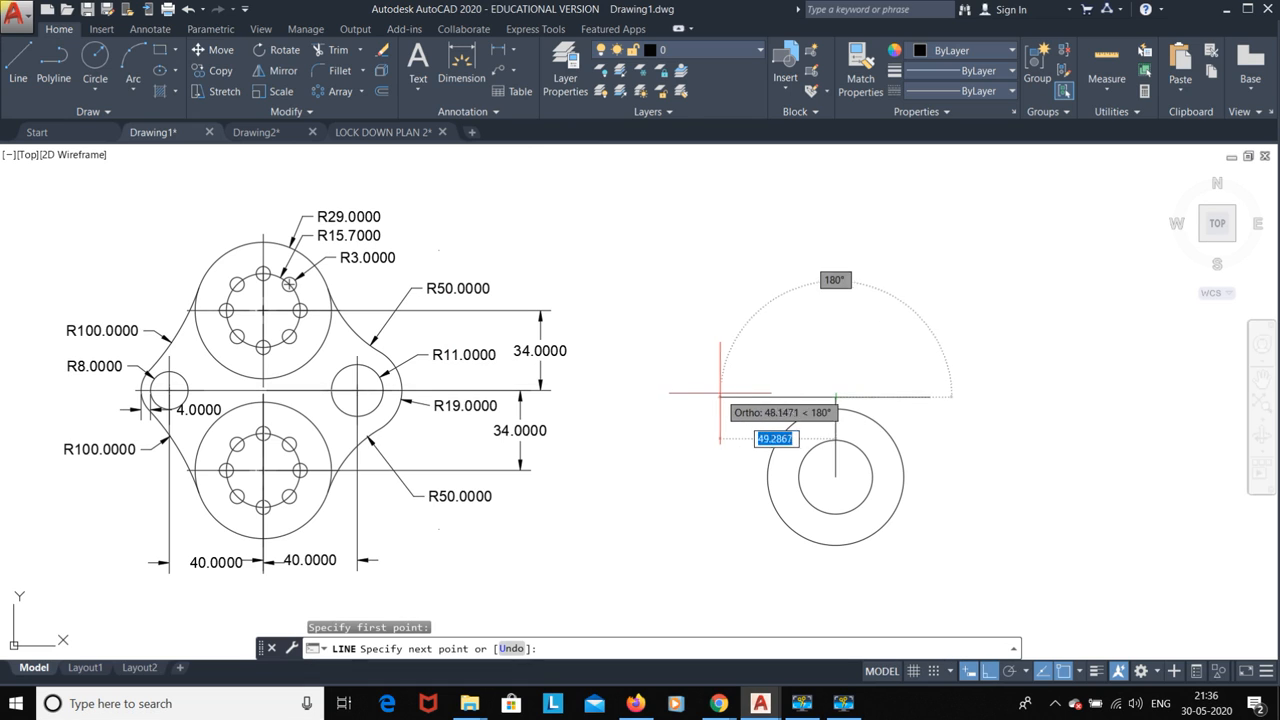
pyautogui.write('40')
pyautogui.press('Return')
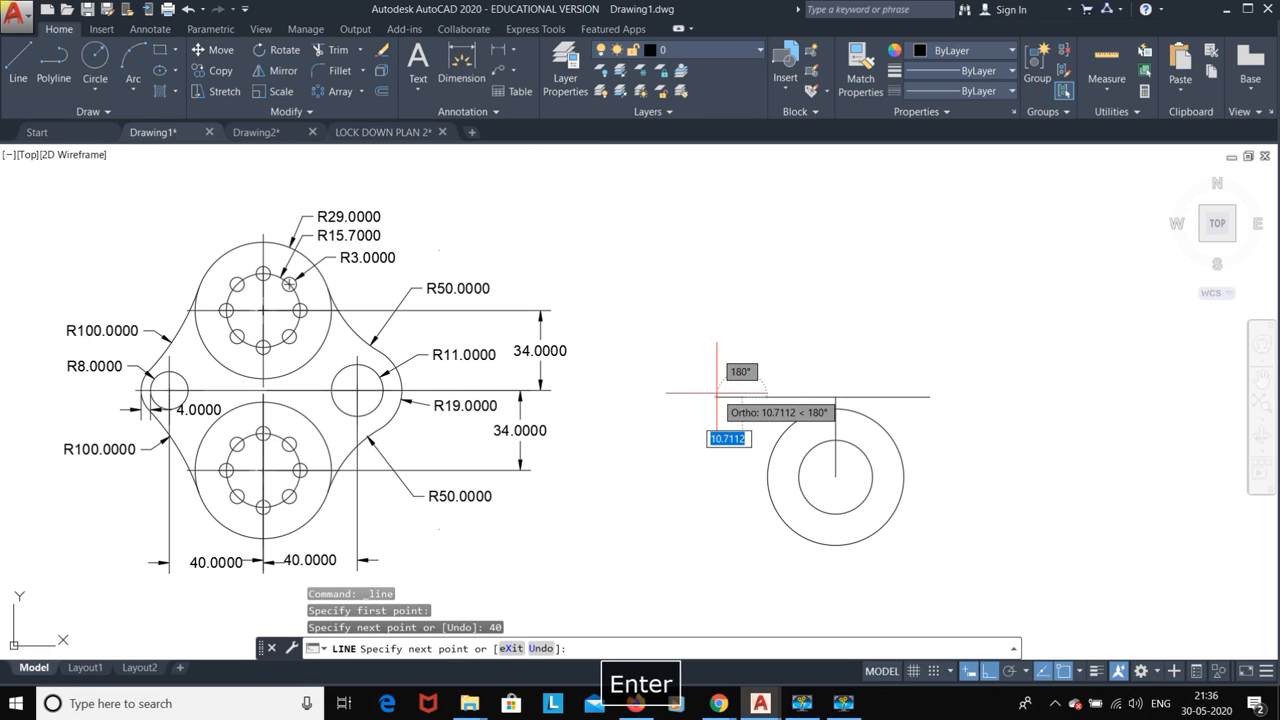
pyautogui.press('Escape')
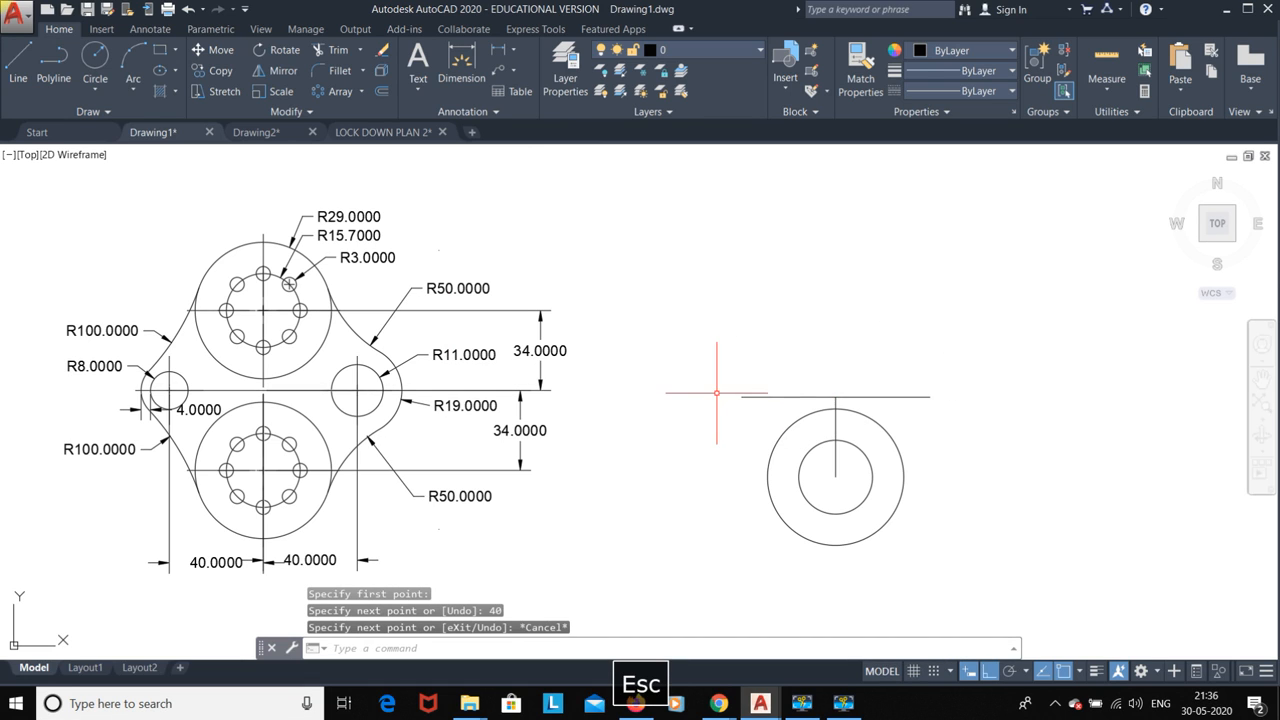
# Step: Draw a circle of radius 3 centred on the topmost point of the radius 15.7 circle
pyautogui.click(92, 56)
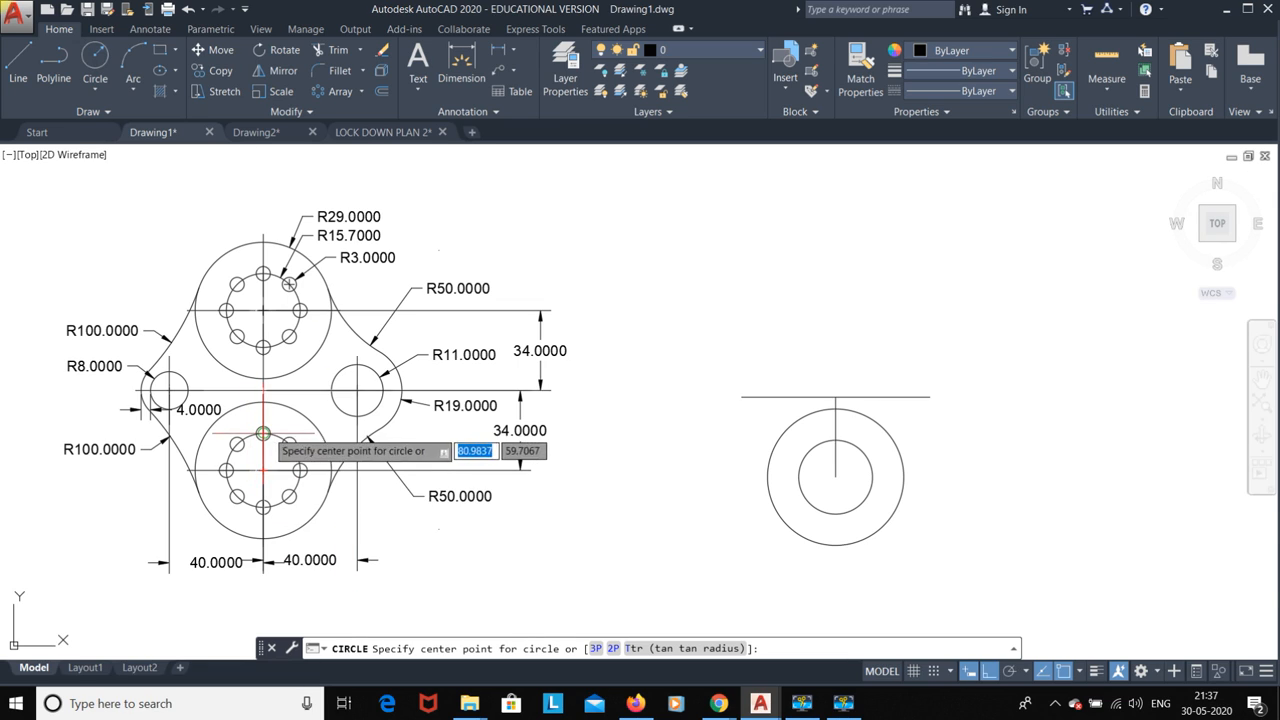
pyautogui.click(836, 439)
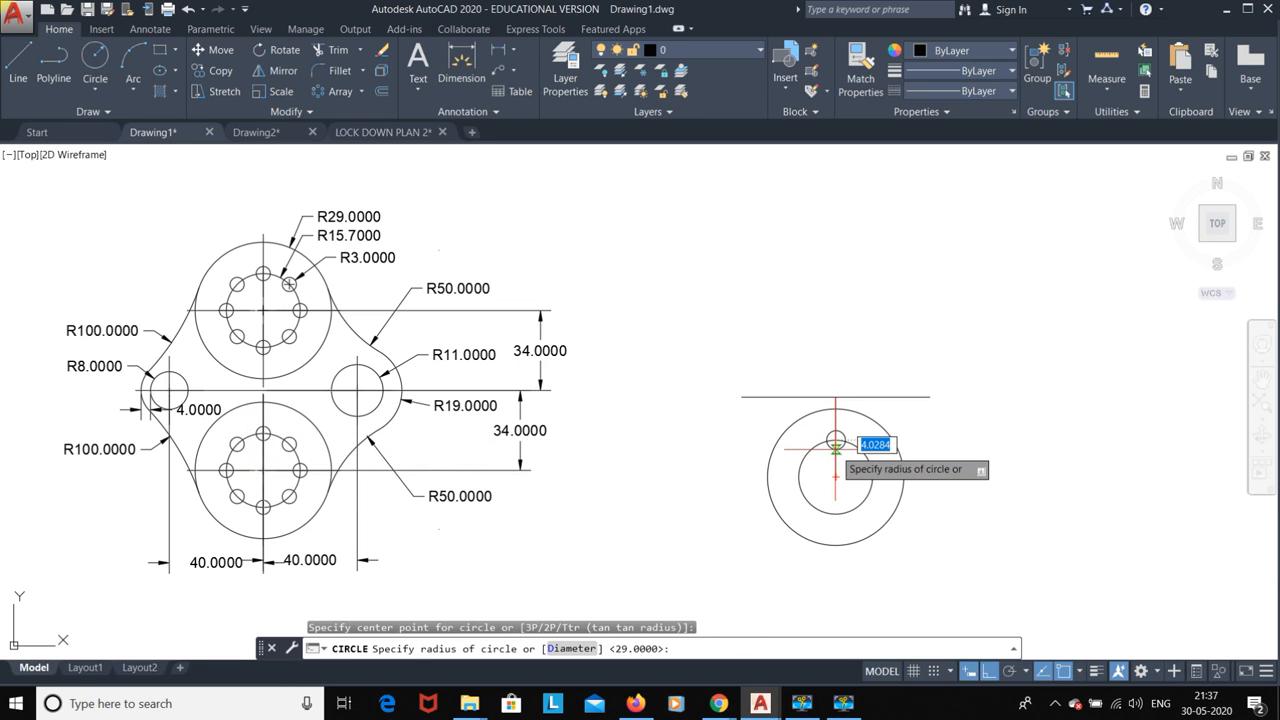
pyautogui.write('3')
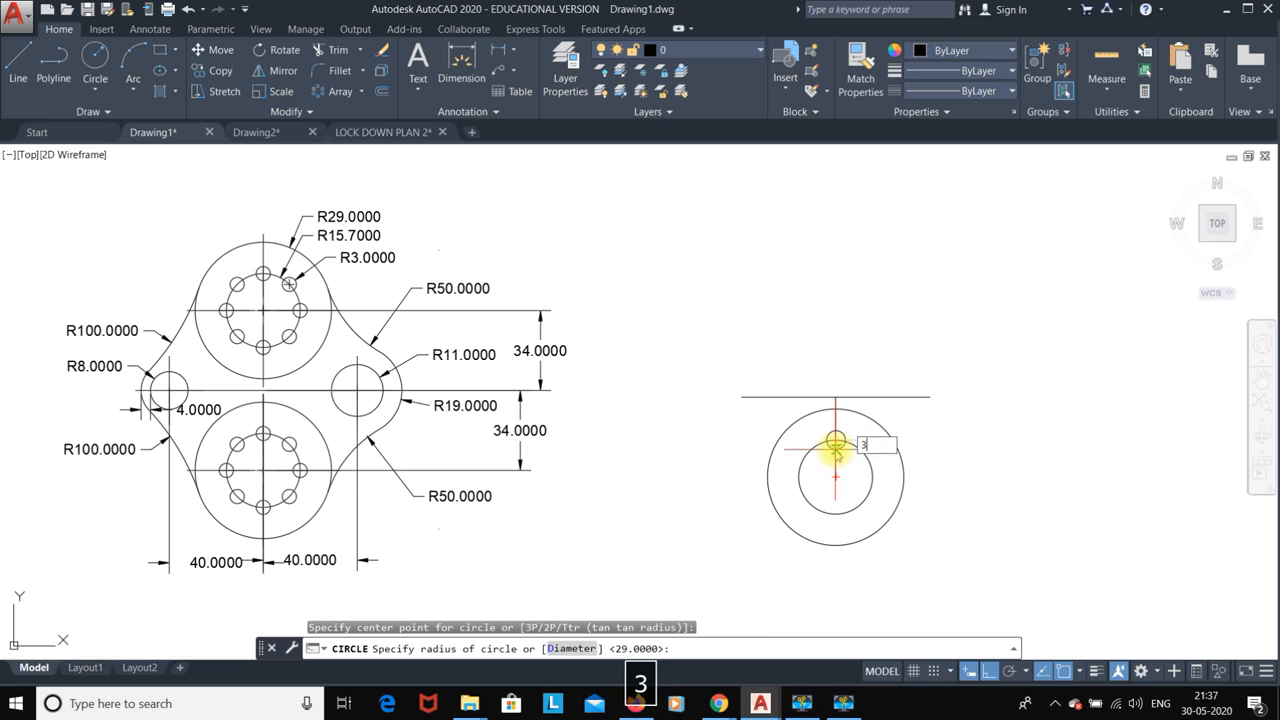
pyautogui.press('Return')
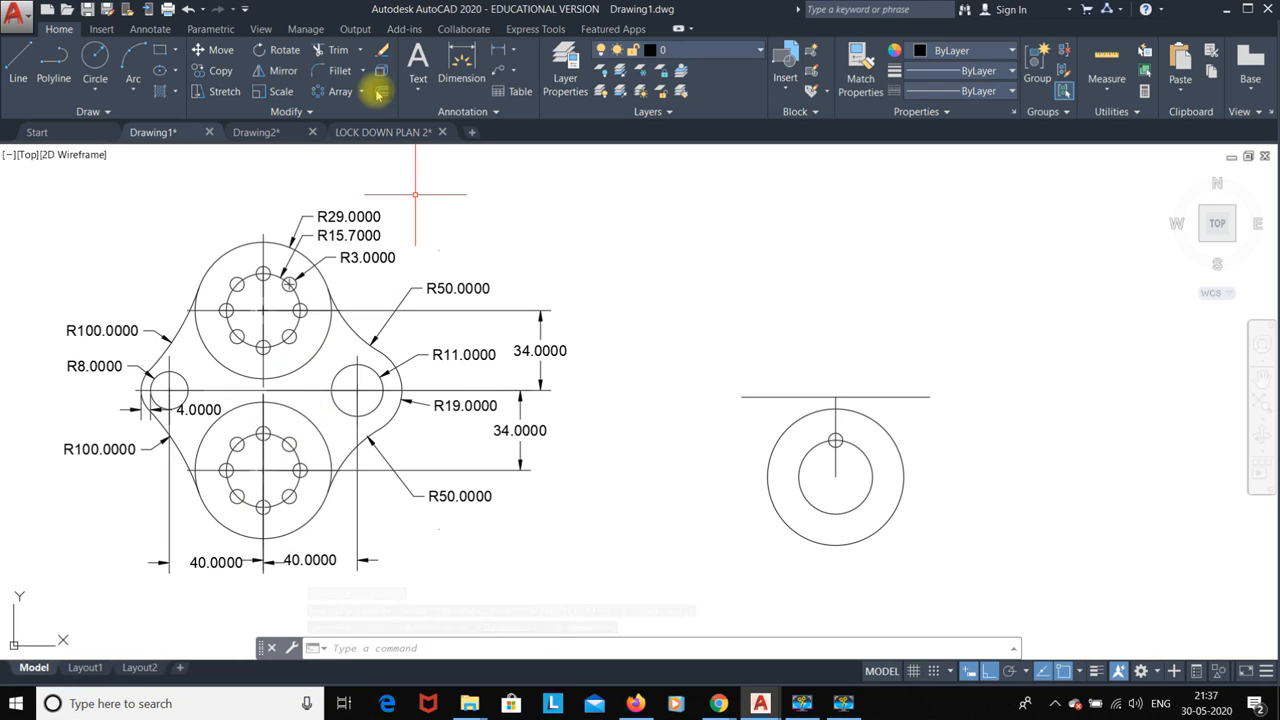
# Step: Create a polar array of 8 items from the radius 3 circle around the centre of the concentric circles
pyautogui.click(364, 94)
pyautogui.click(371, 183)
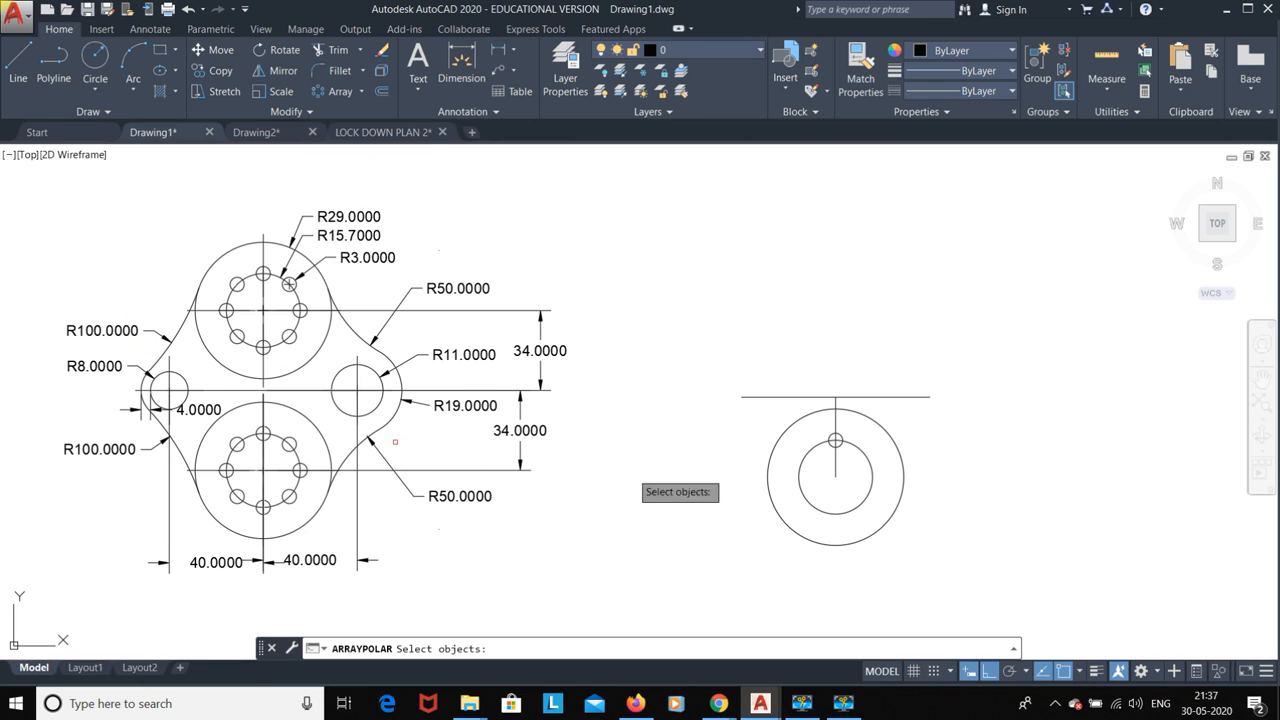
pyautogui.scroll(2, 841, 439)
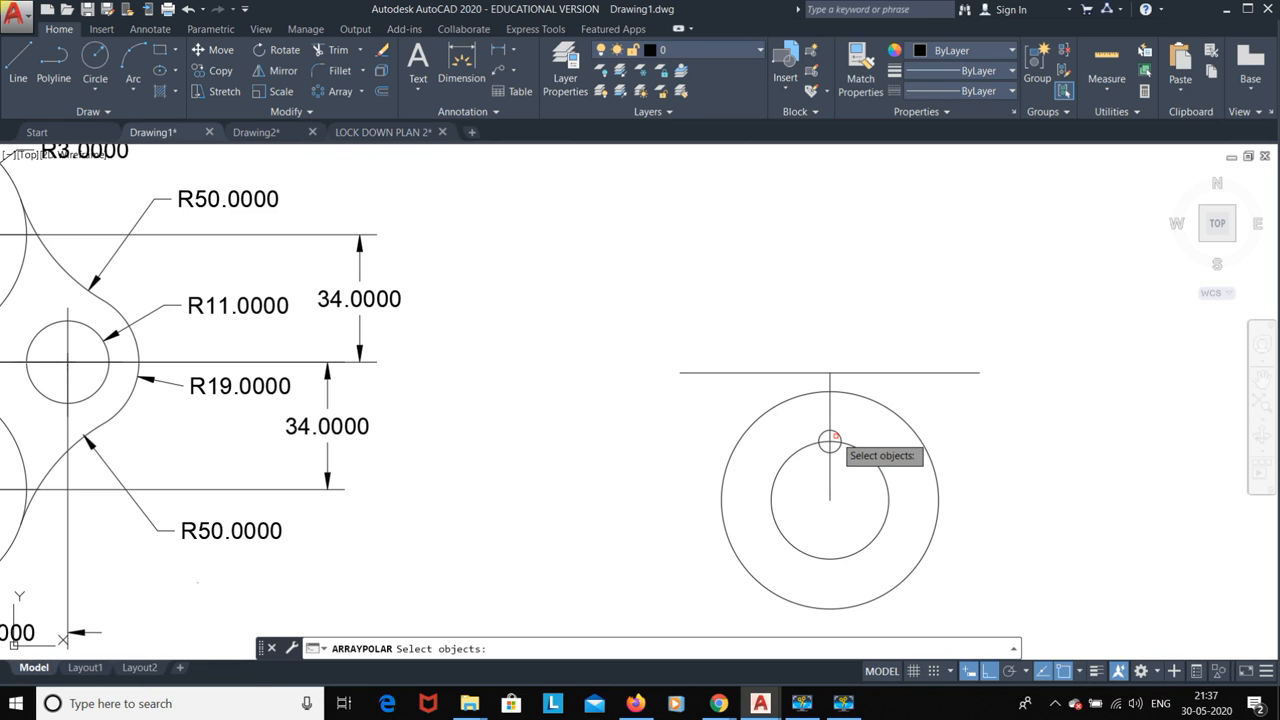
pyautogui.click(830, 441)
pyautogui.press('Return')
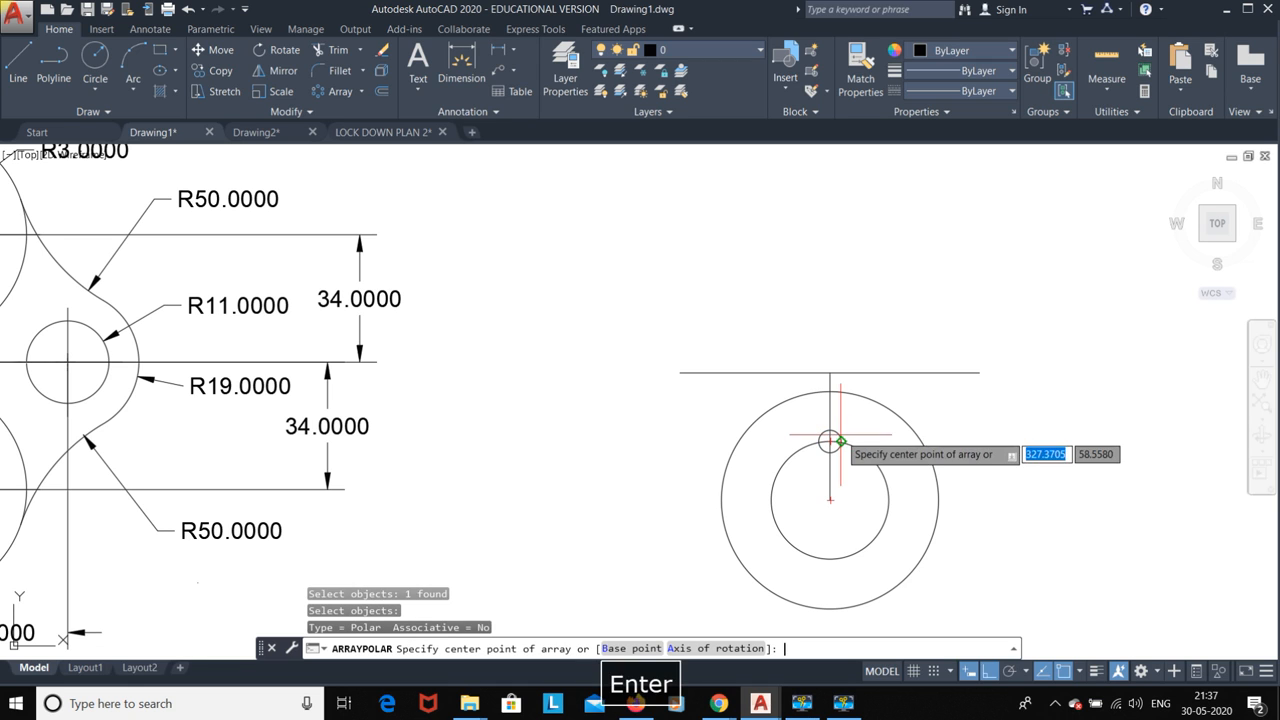
pyautogui.click(830, 500)
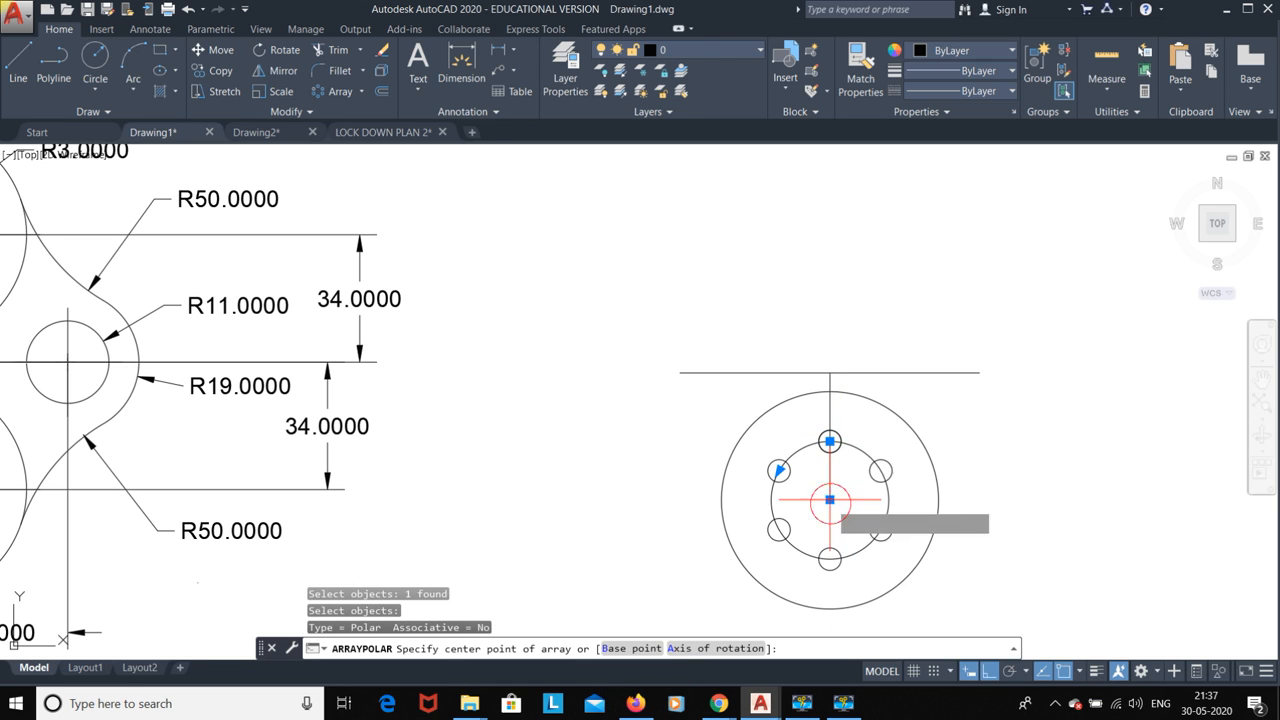
pyautogui.scroll(-2, 201, 580)
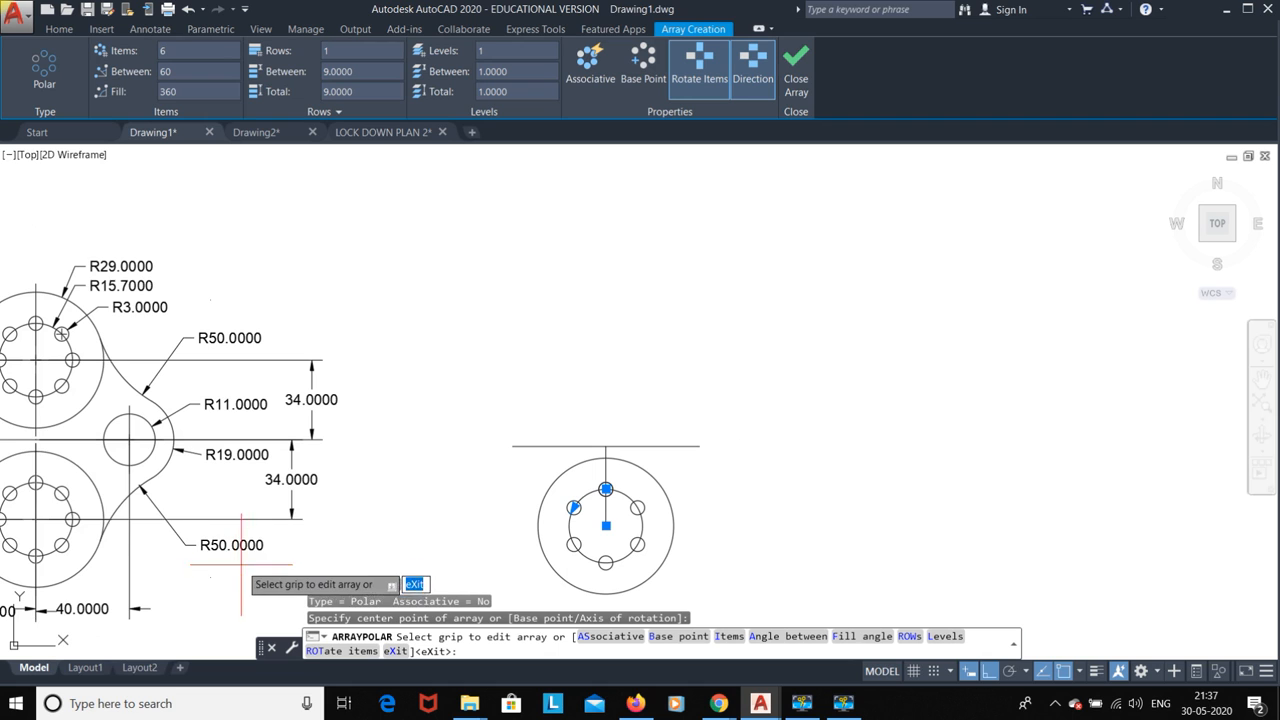
pyautogui.moveTo(168, 535)
pyautogui.mouseDown(button='middle')
pyautogui.moveTo(288, 545)
pyautogui.moveTo(377, 492)
pyautogui.mouseUp(button='middle')
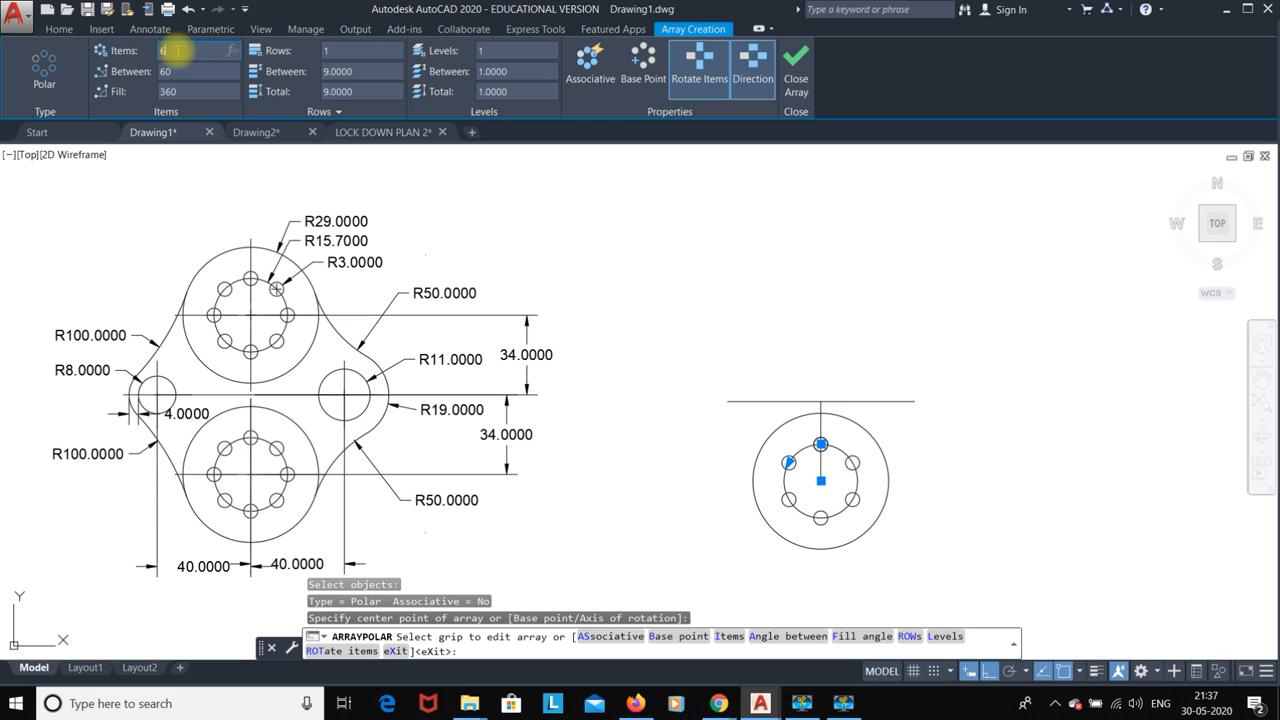
pyautogui.press('BackSpace')
pyautogui.write('8')
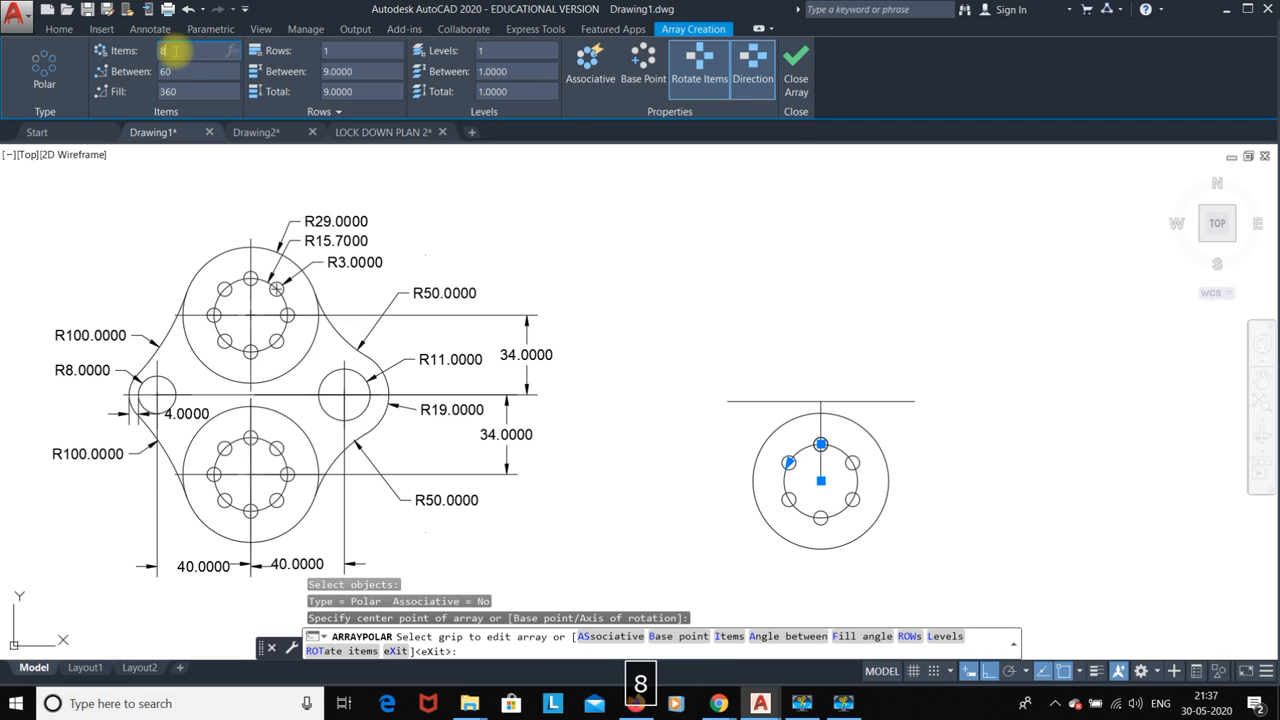
pyautogui.click(796, 68)
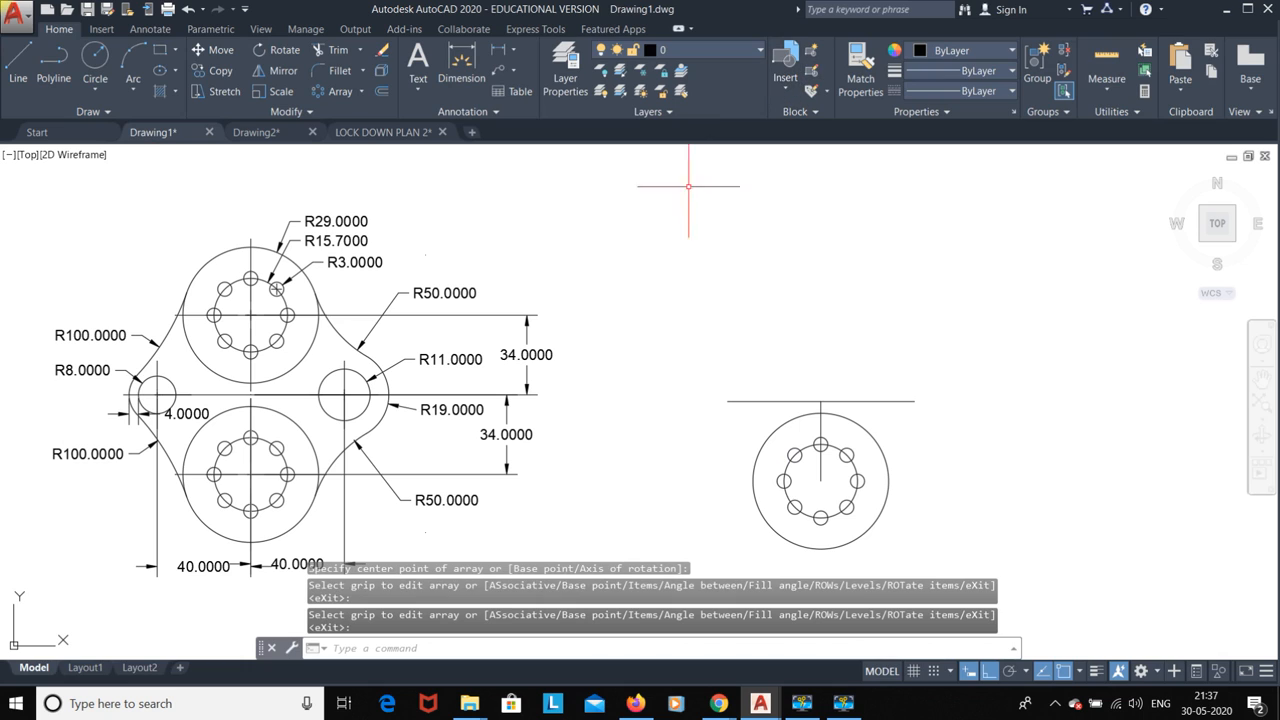
# Step: Delete the vertical line and mirror the circles with their hole pattern above the horizontal line, keeping the source objects
pyautogui.click(822, 425)
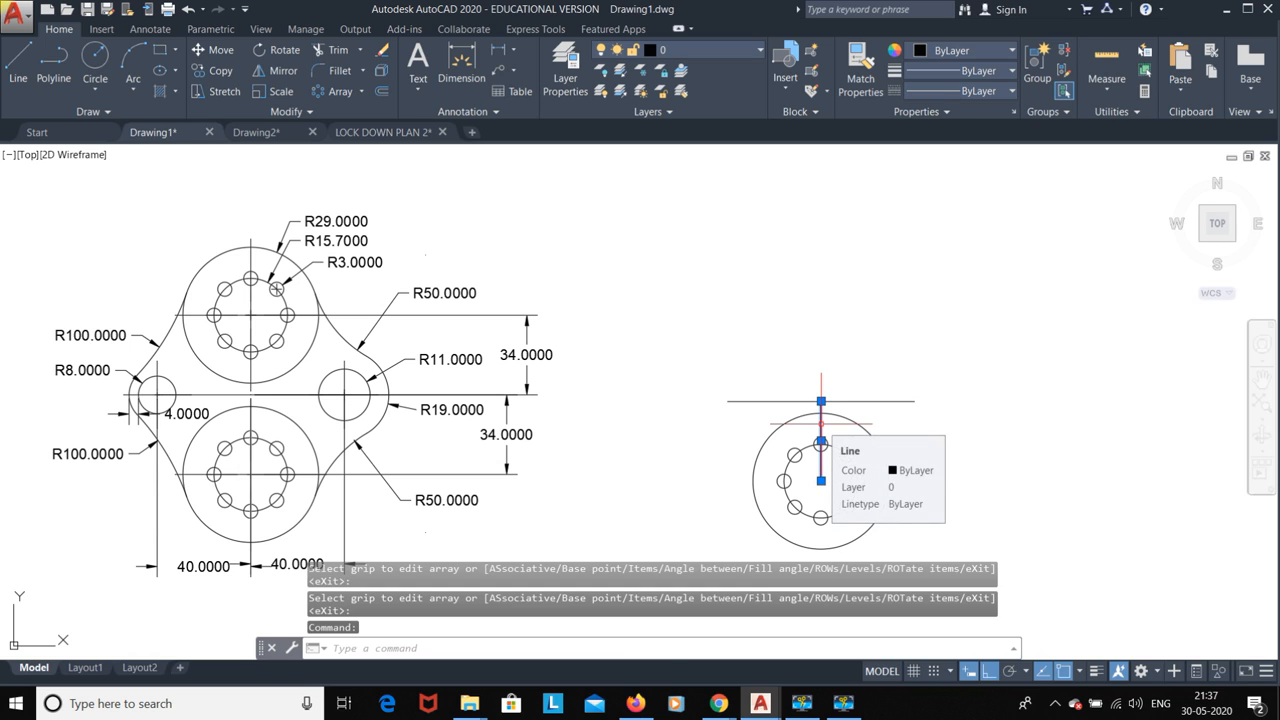
pyautogui.press('Delete')
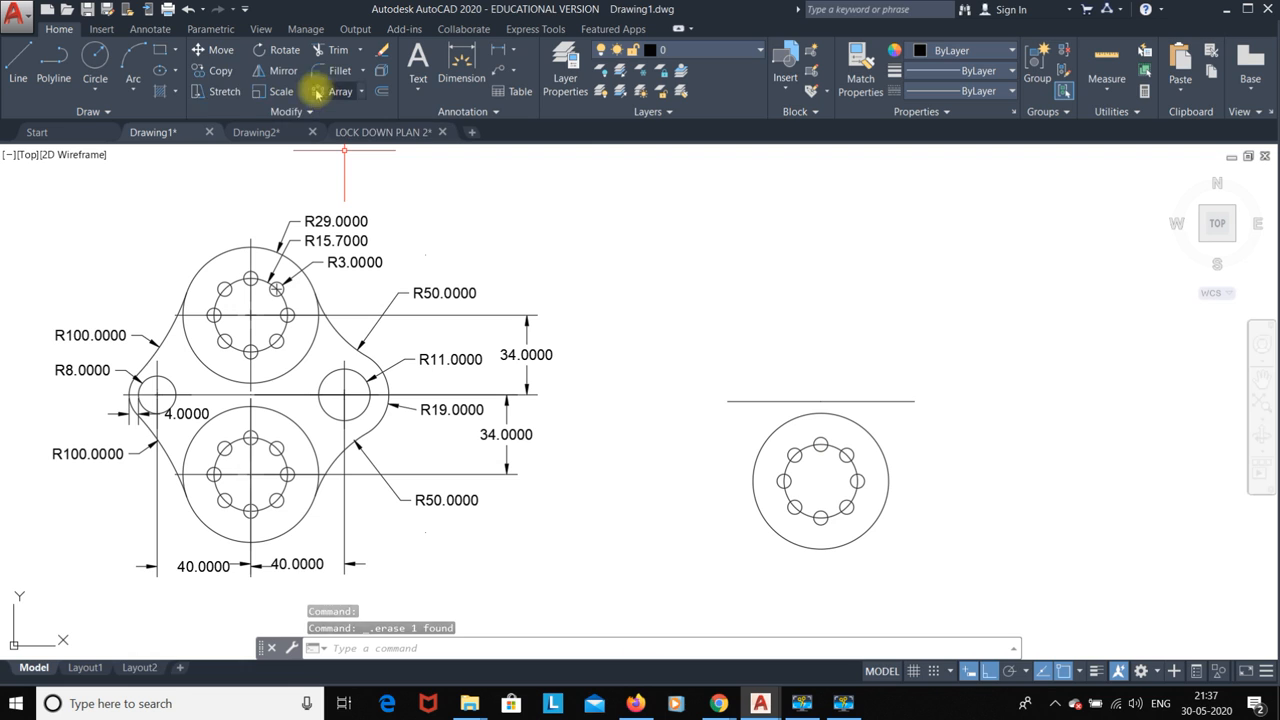
pyautogui.click(268, 71)
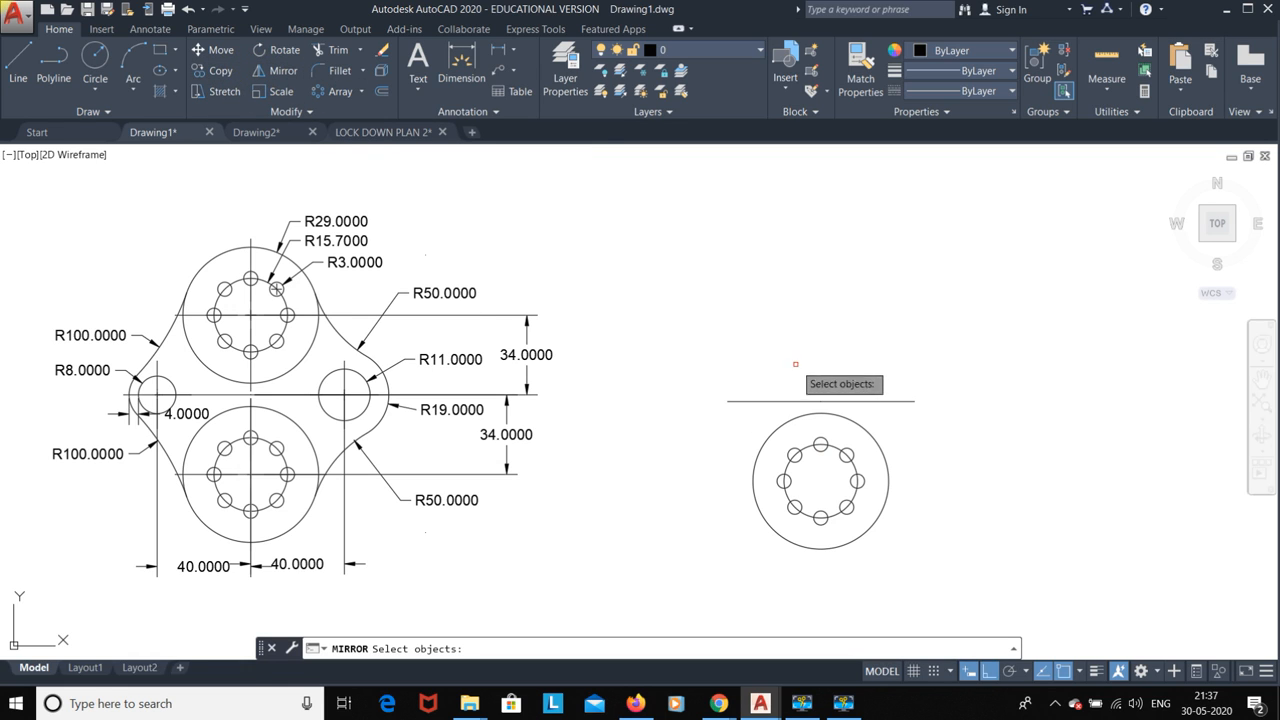
pyautogui.click(899, 400)
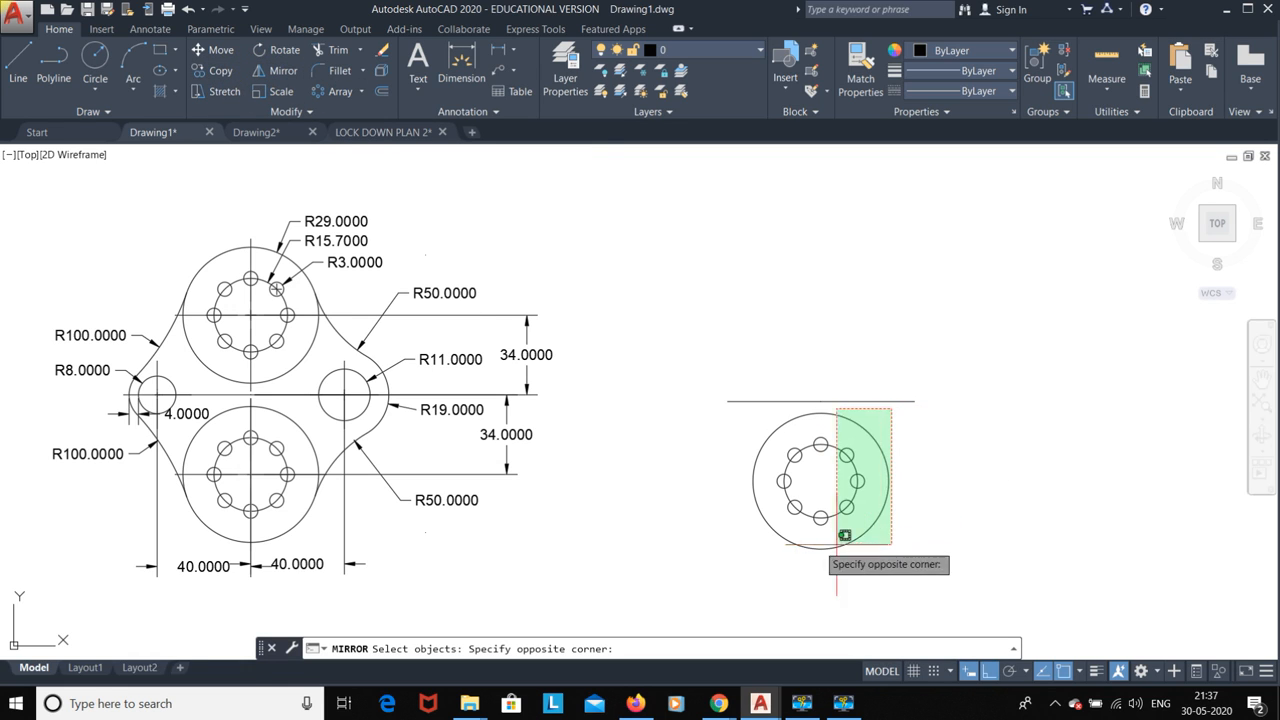
pyautogui.click(737, 548)
pyautogui.press('Return')
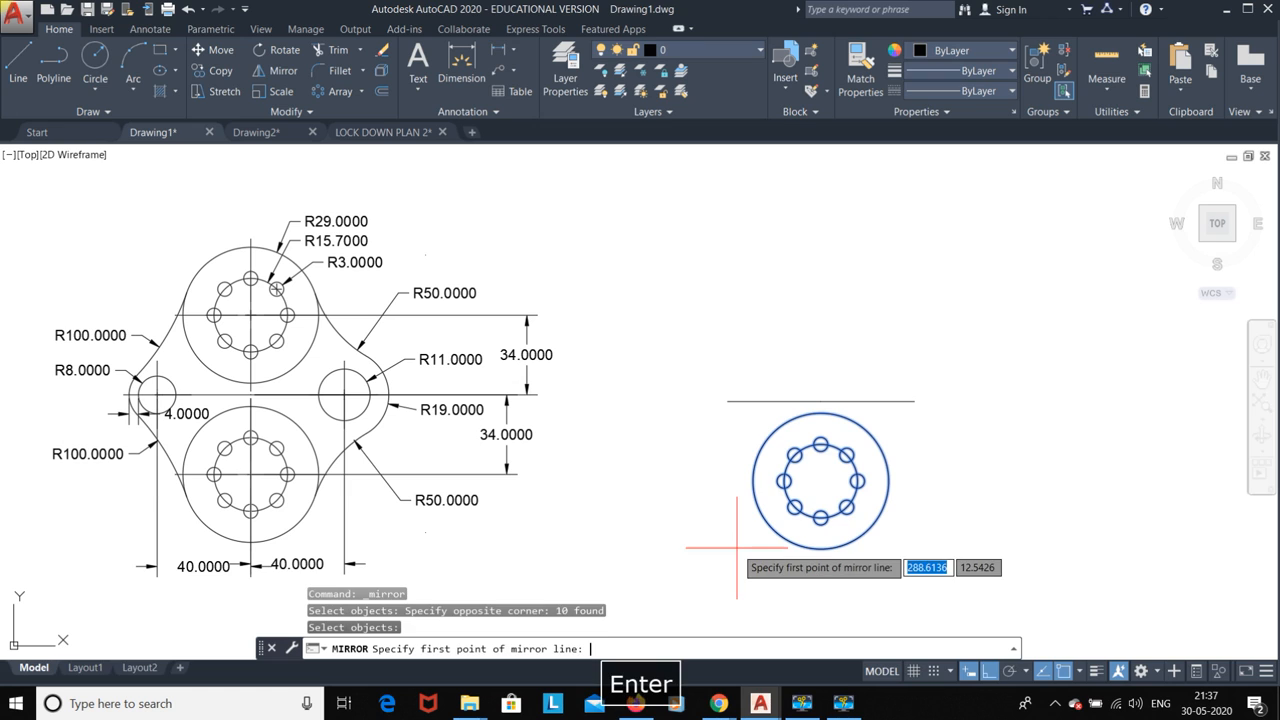
pyautogui.click(820, 401)
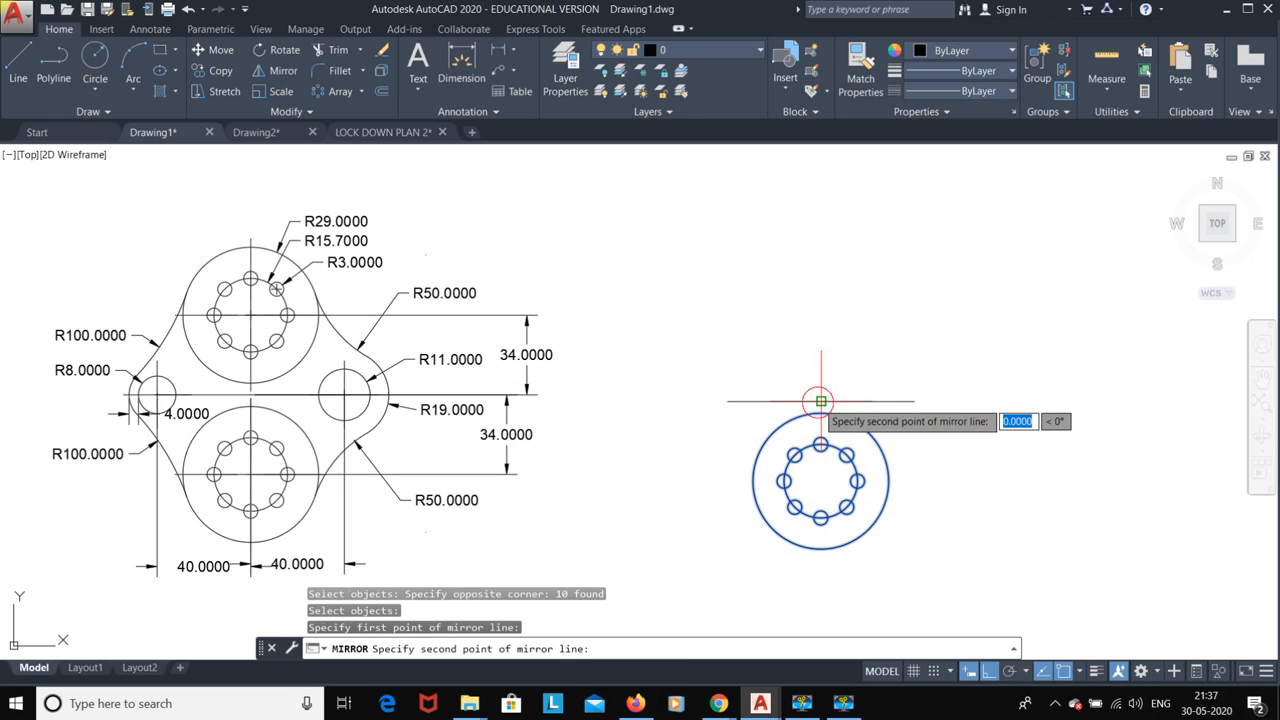
pyautogui.click(911, 402)
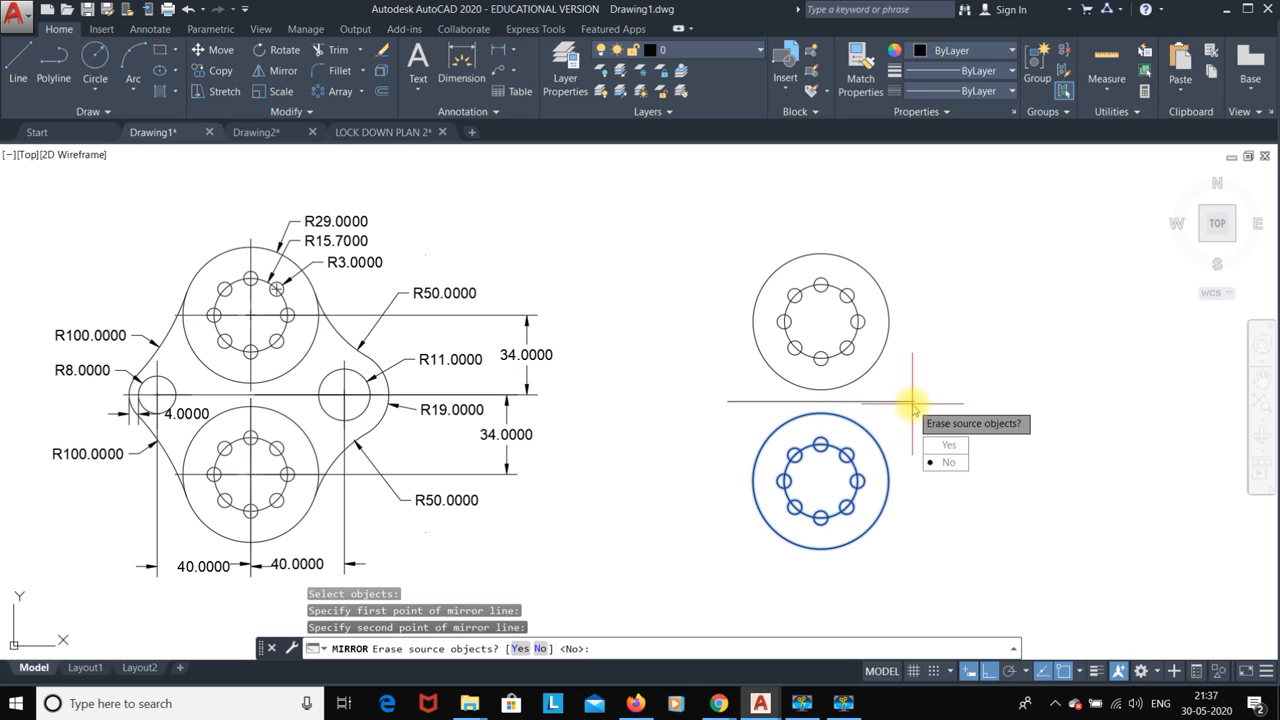
pyautogui.click(946, 462)
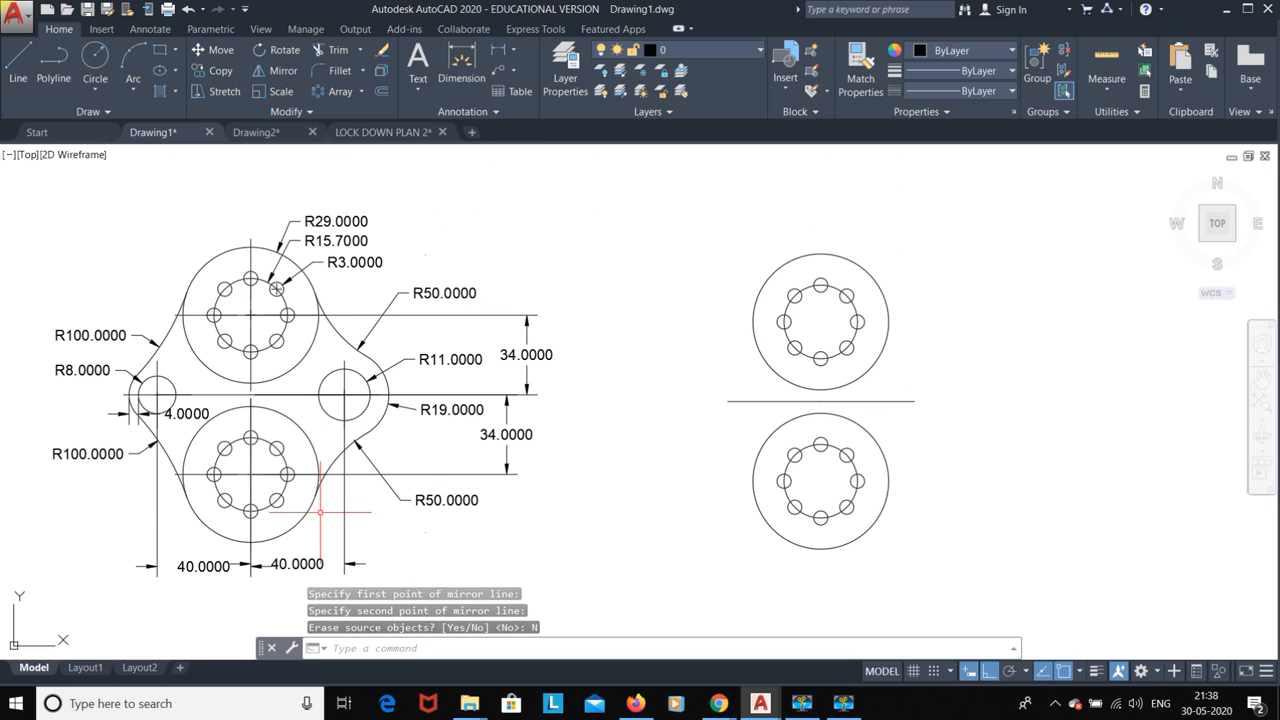
# Step: Draw a circle of radius 11 centred on the right end of the horizontal line
pyautogui.click(95, 58)
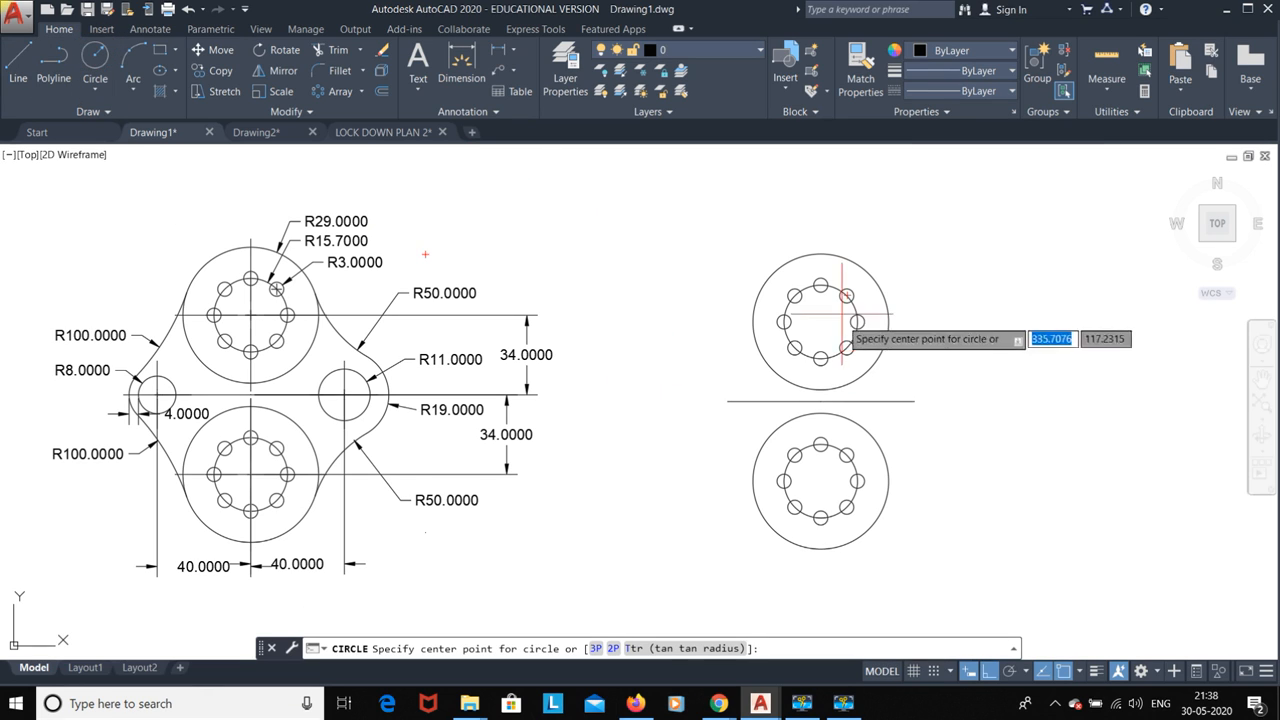
pyautogui.click(914, 401)
pyautogui.write('11')
pyautogui.press('Return')
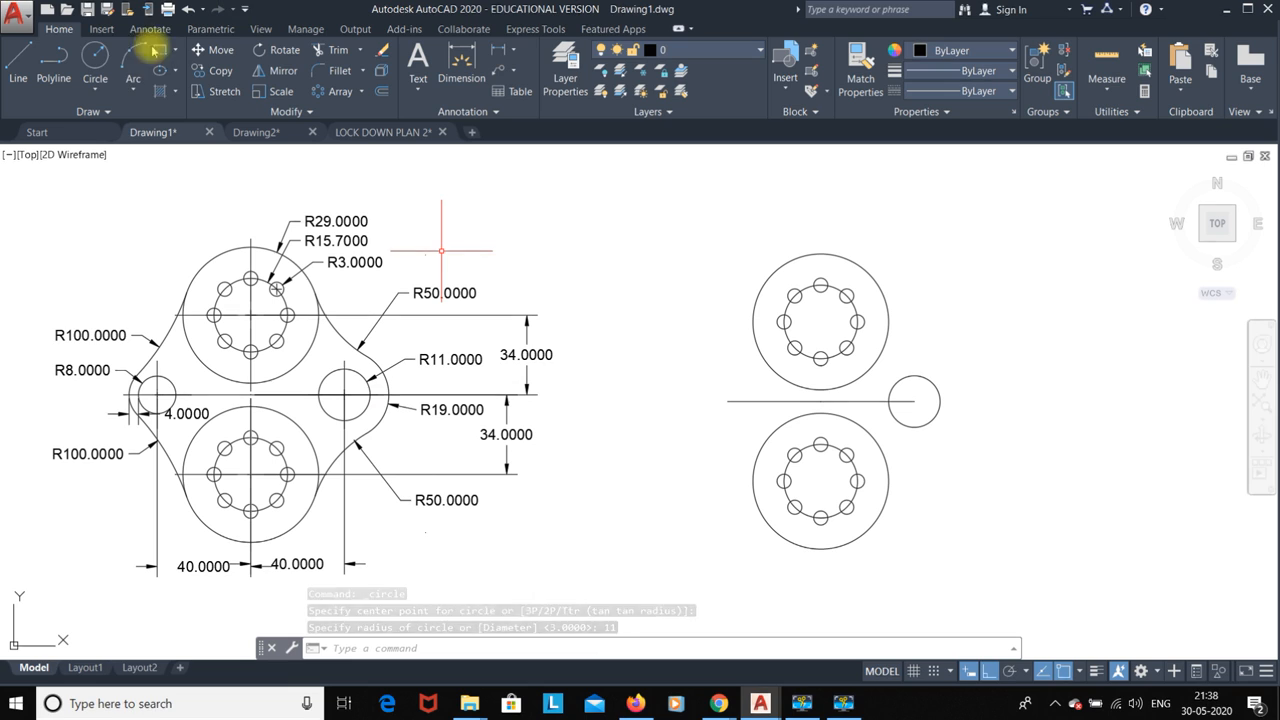
# Step: Draw a circle of radius 19 concentric with the radius 11 circle
pyautogui.click(95, 57)
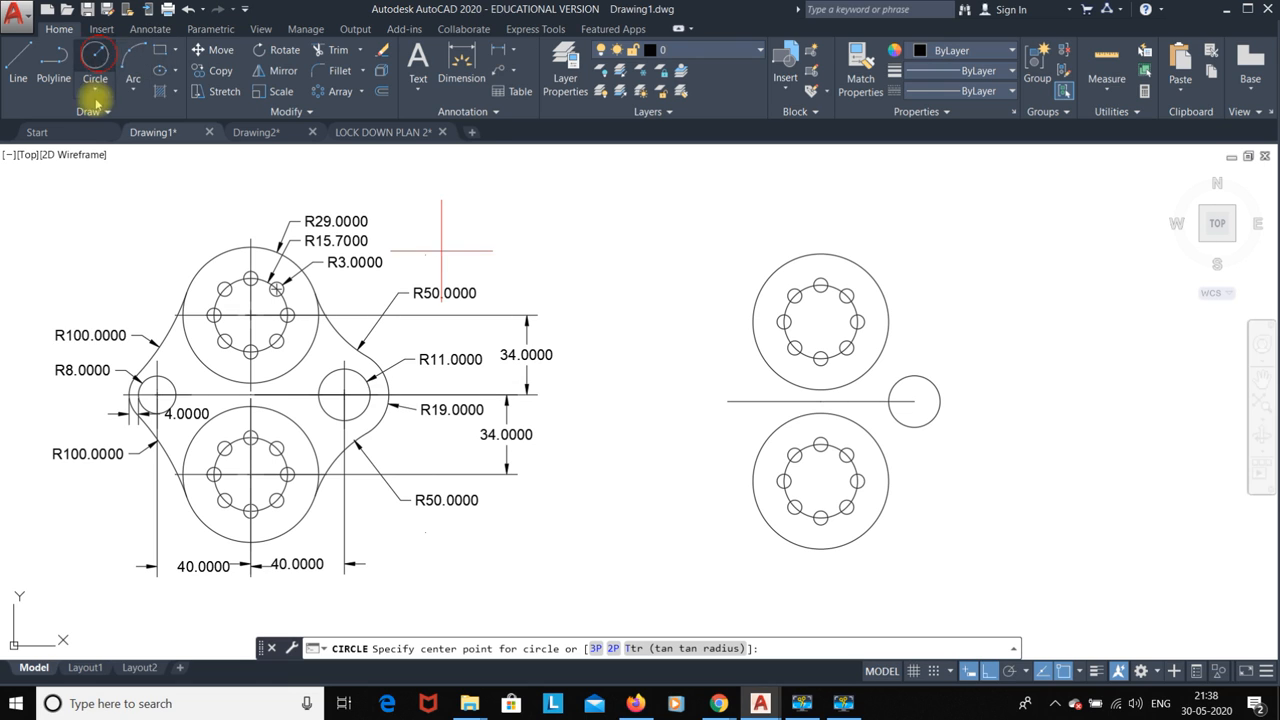
pyautogui.click(914, 401)
pyautogui.write('19')
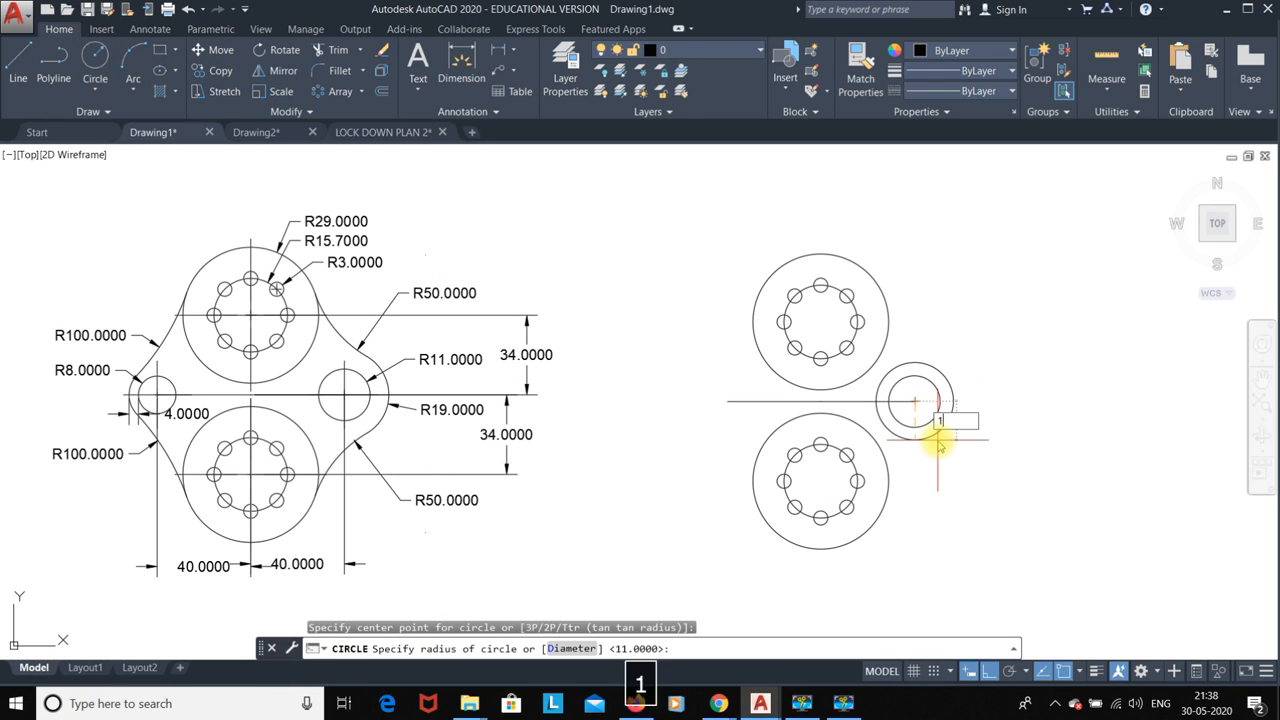
pyautogui.press('Return')
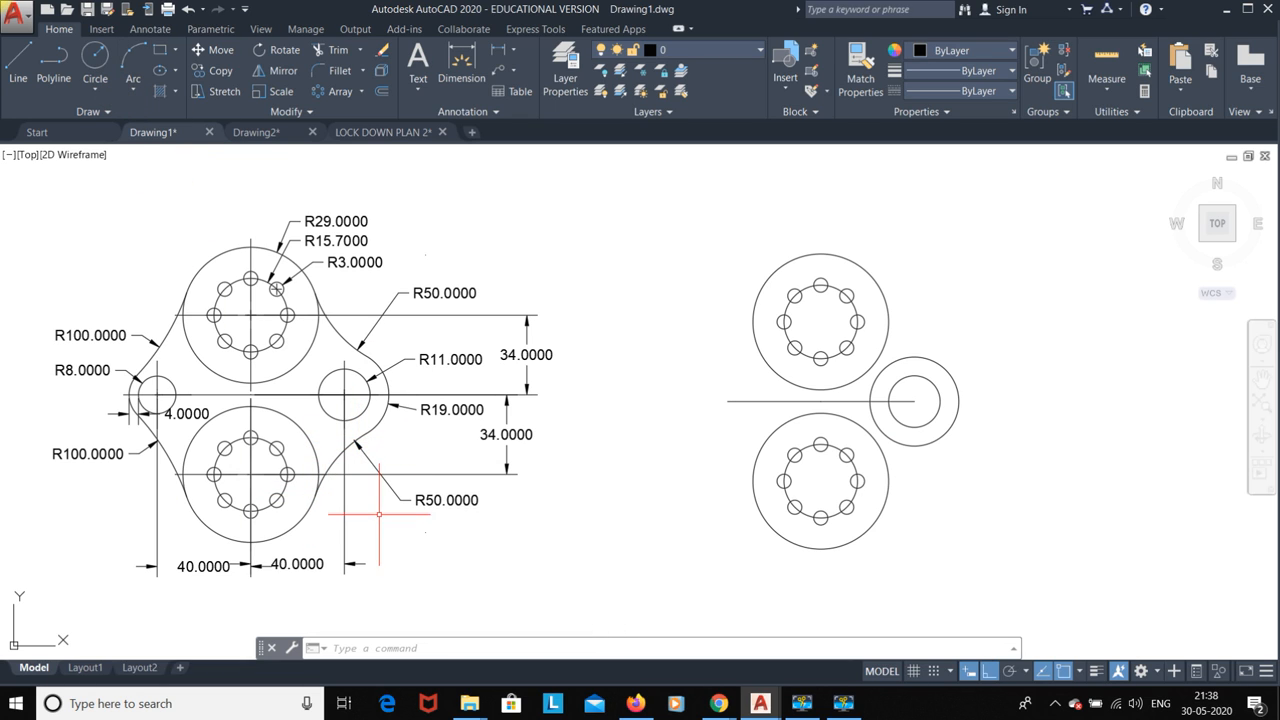
# Step: Draw a circle of radius 50 tangent to the lower radius 29 circle and the radius 19 circle, using Tan, Tan, Radius
pyautogui.click(95, 88)
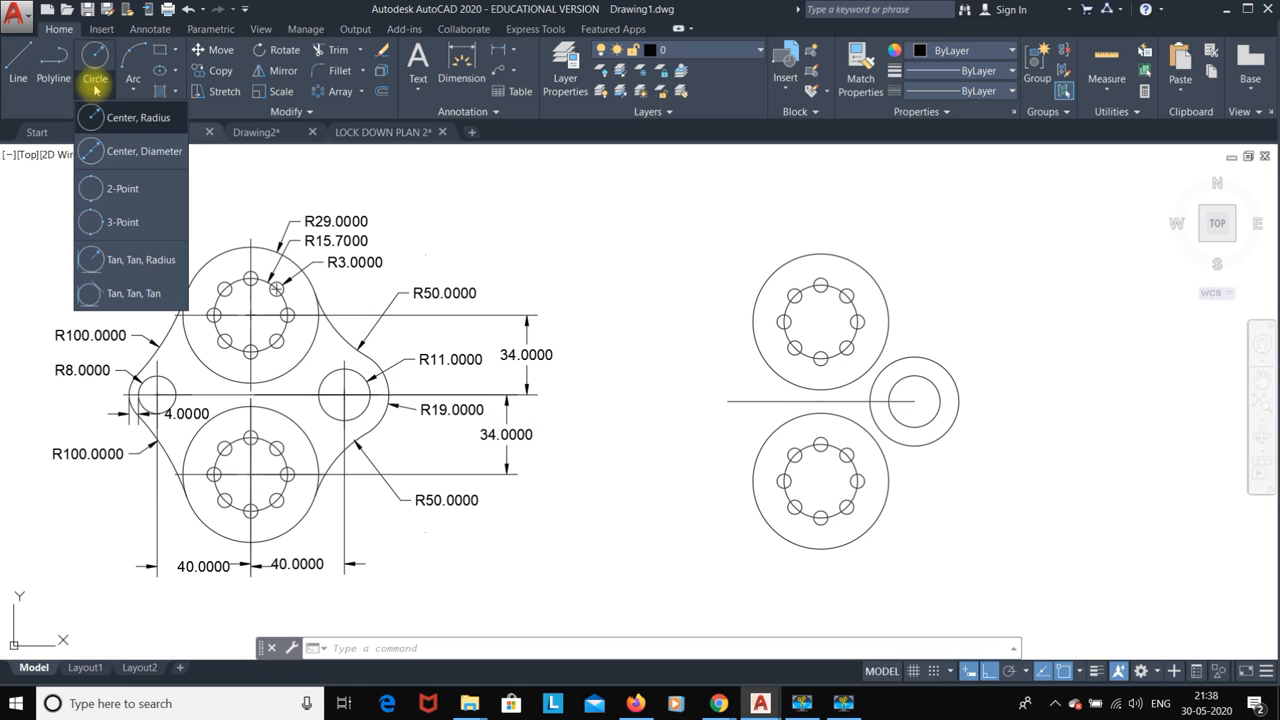
pyautogui.click(114, 252)
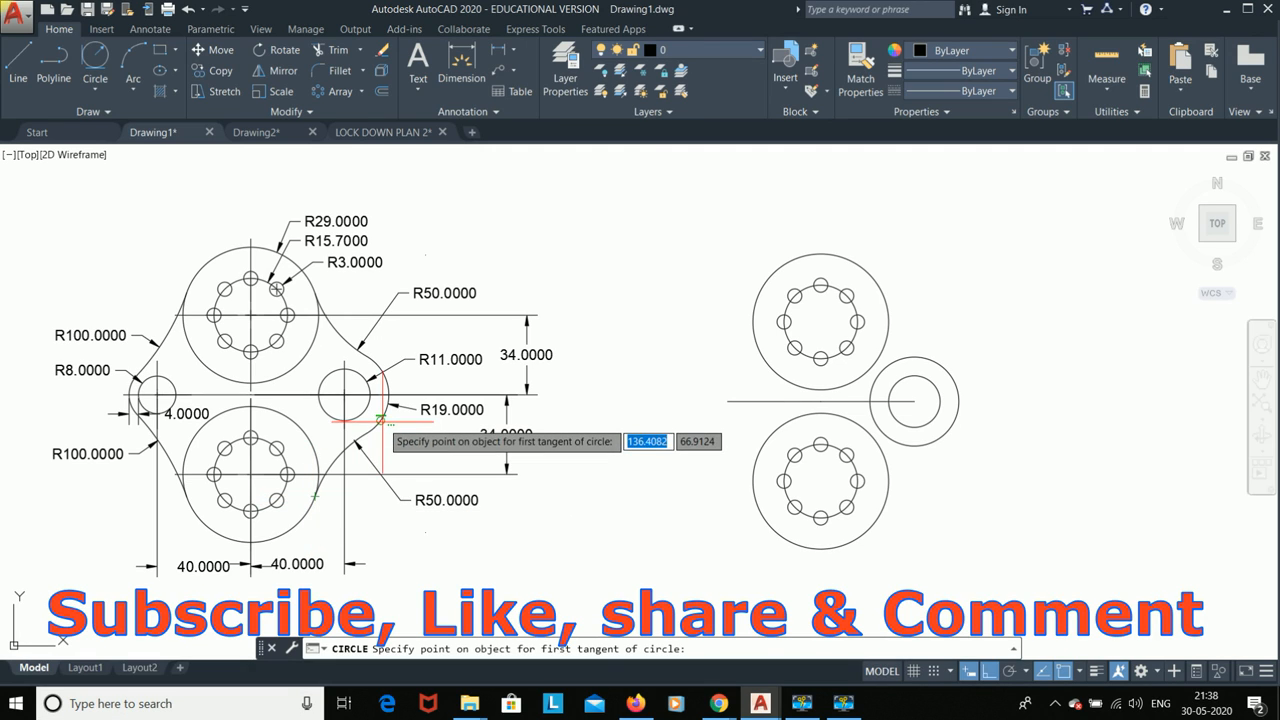
pyautogui.click(888, 484)
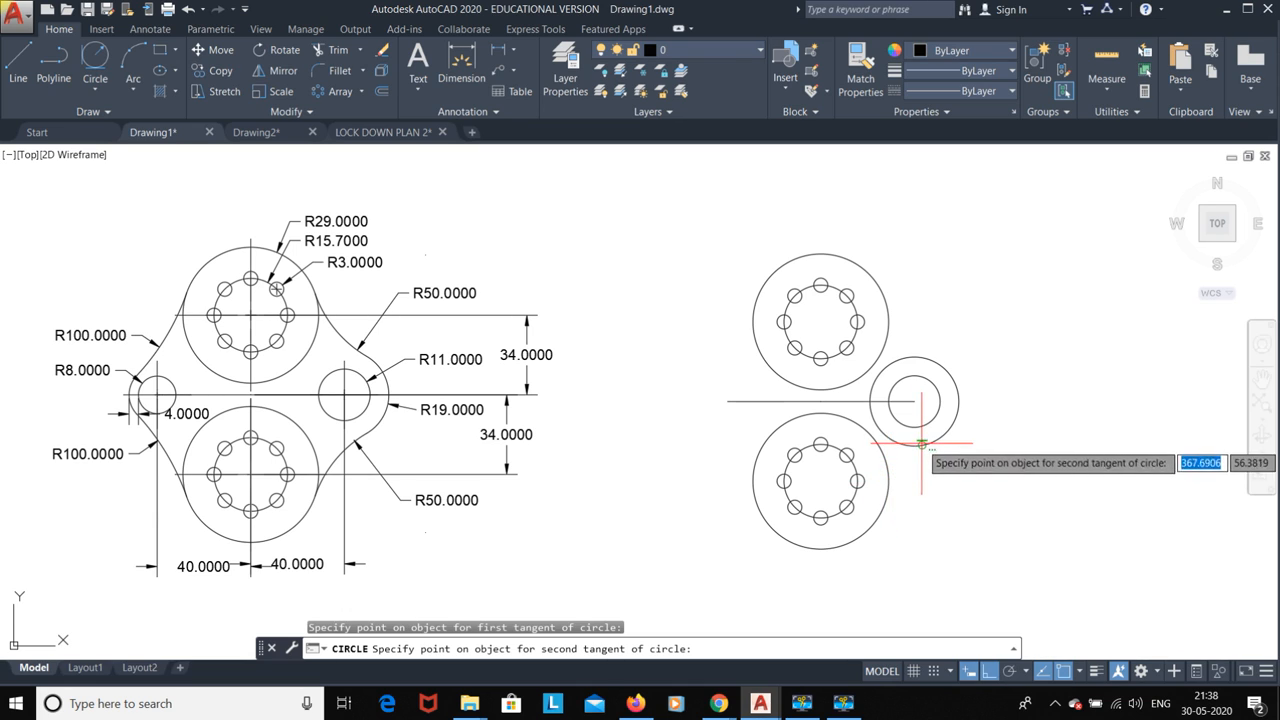
pyautogui.click(914, 445)
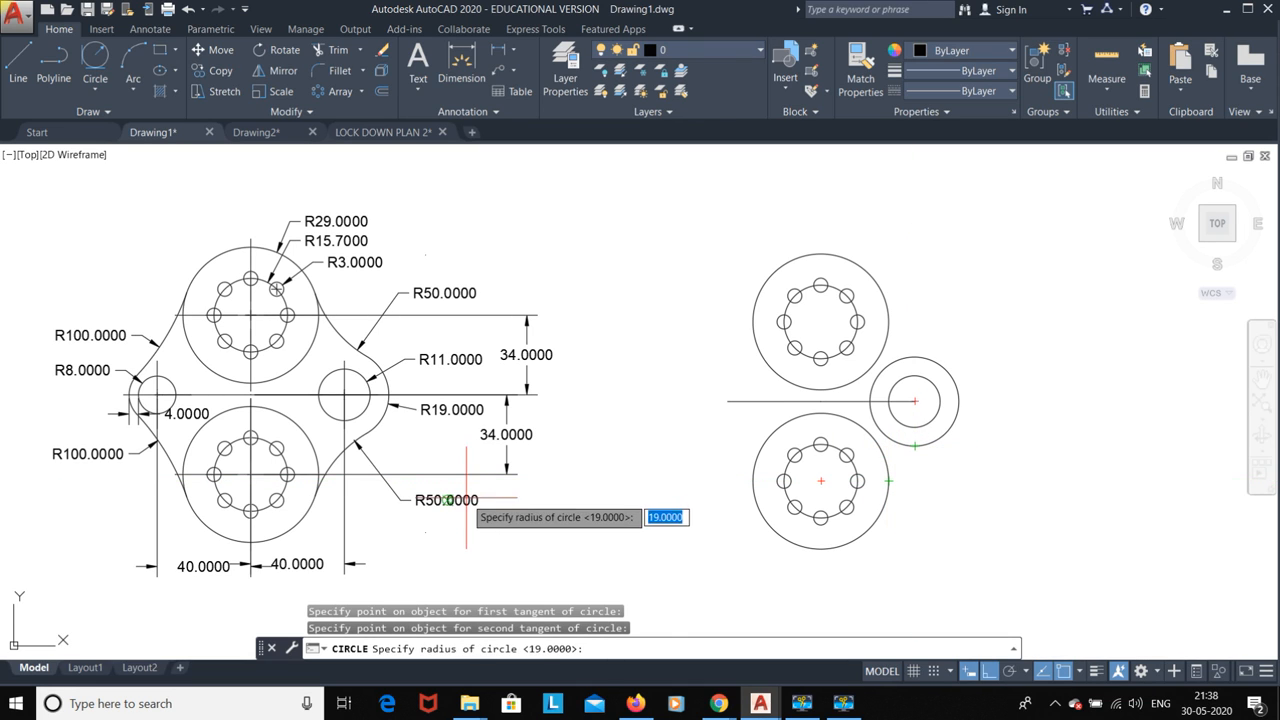
pyautogui.write('50')
pyautogui.press('Return')
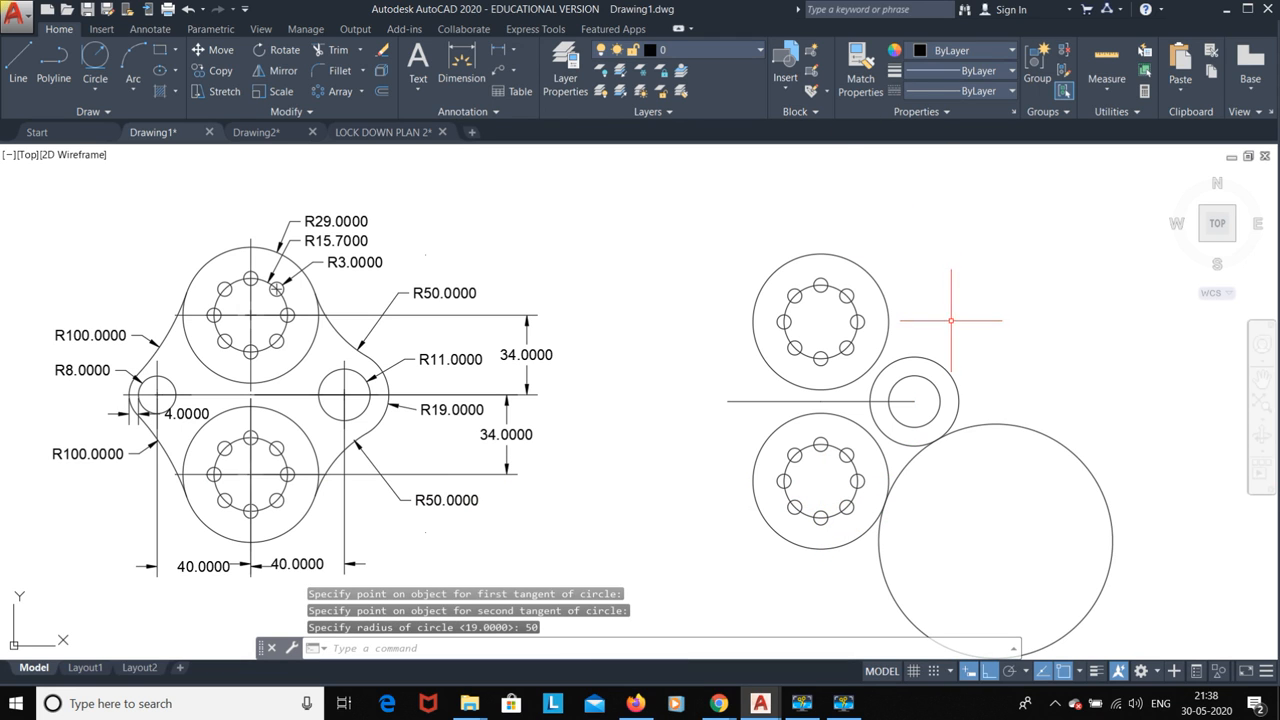
# Step: Draw a circle of radius 50 tangent to the upper radius 29 circle and the radius 19 circle, using Tan, Tan, Radius
pyautogui.click(94, 56)
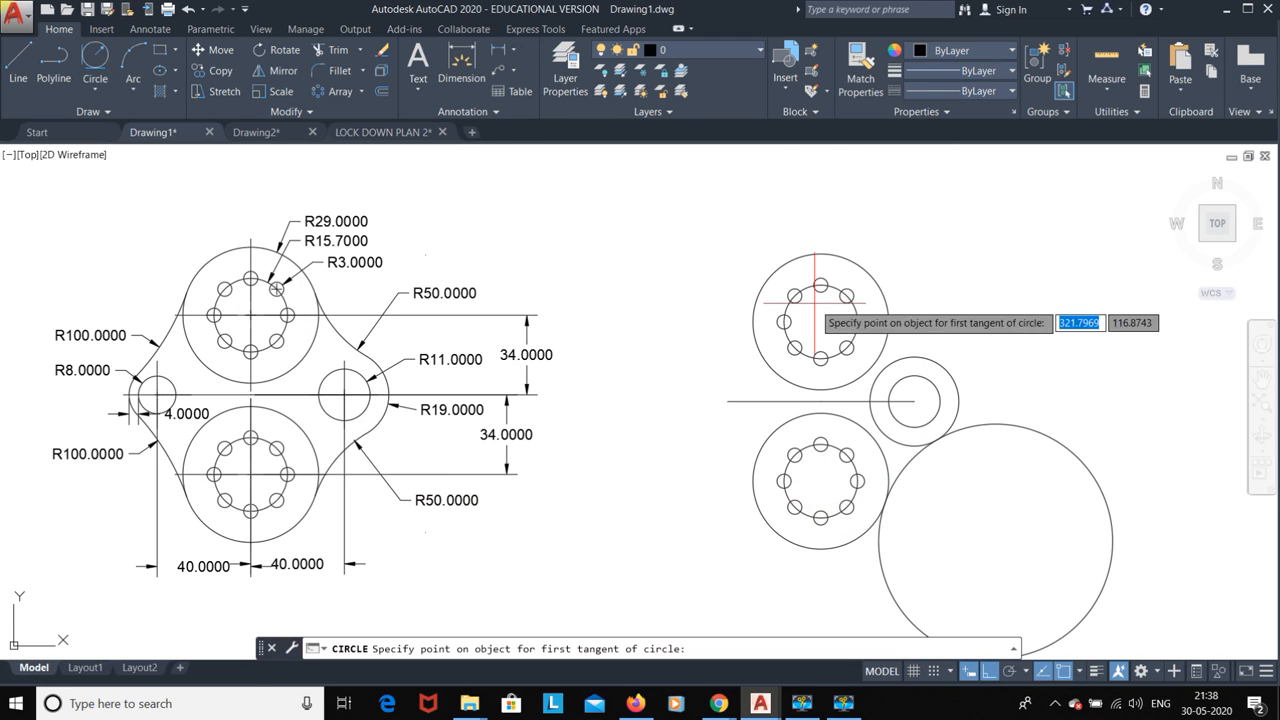
pyautogui.click(888, 366)
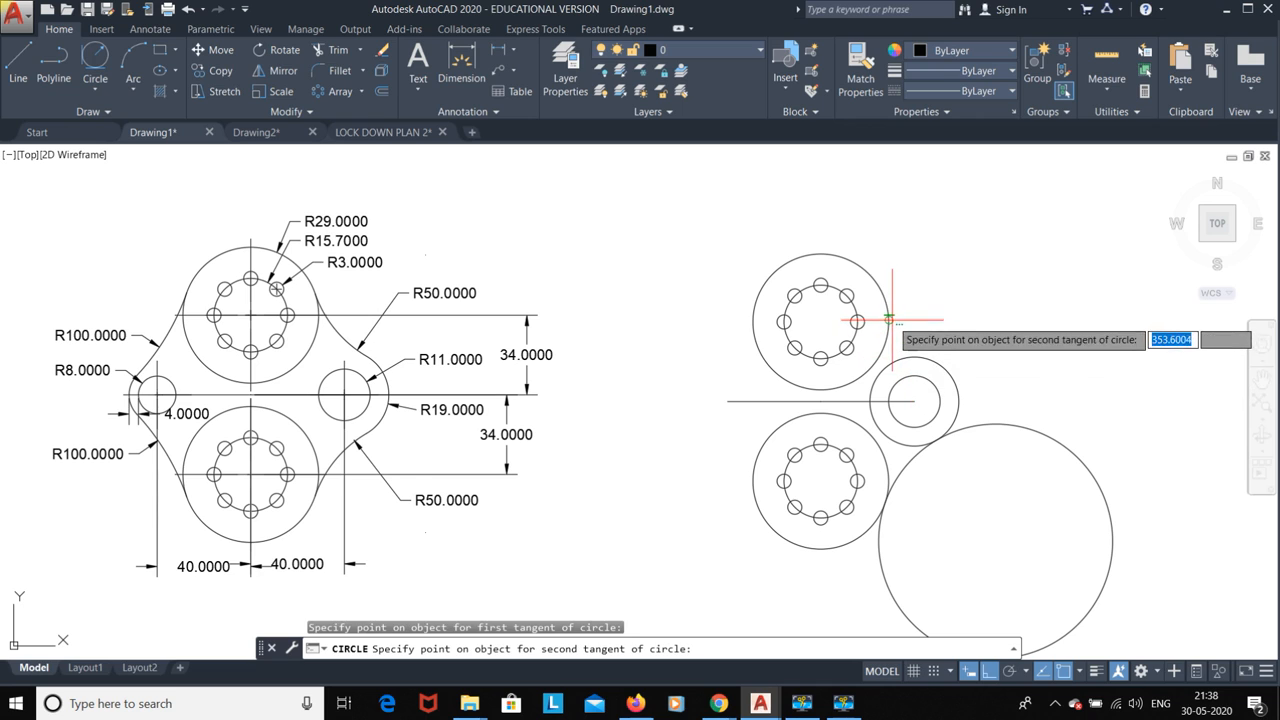
pyautogui.click(889, 321)
pyautogui.write('50')
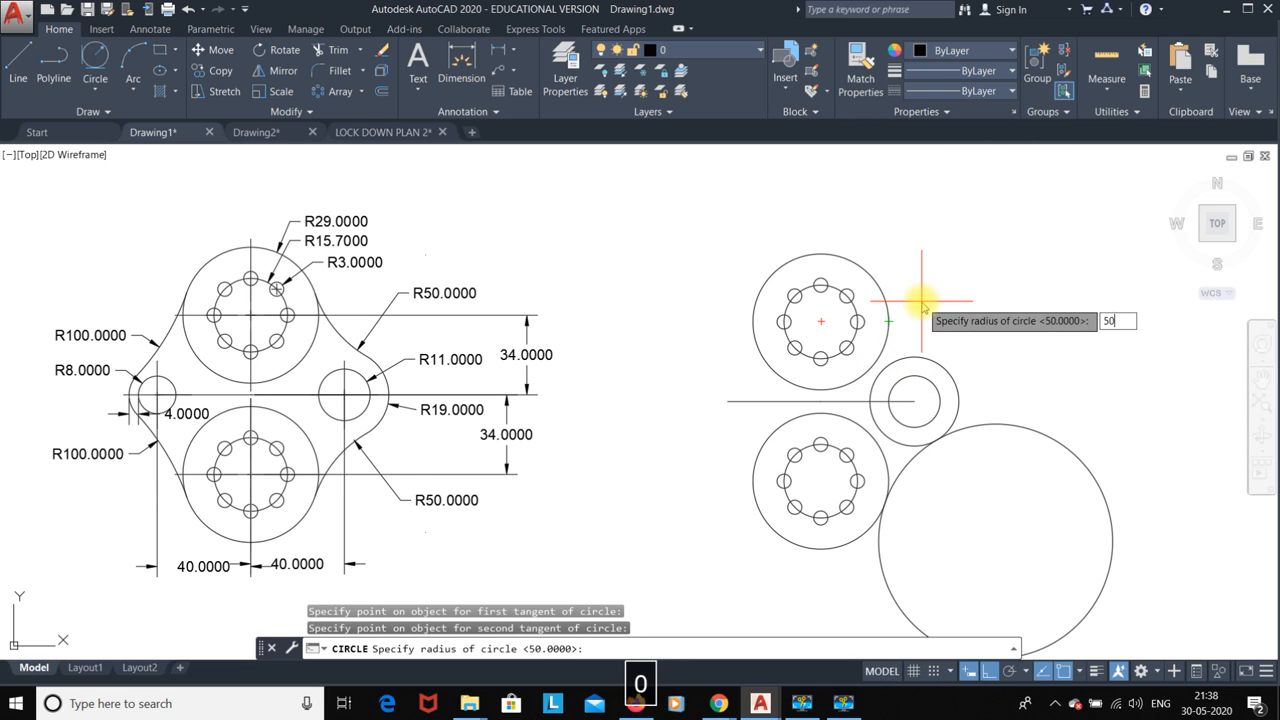
pyautogui.press('Return')
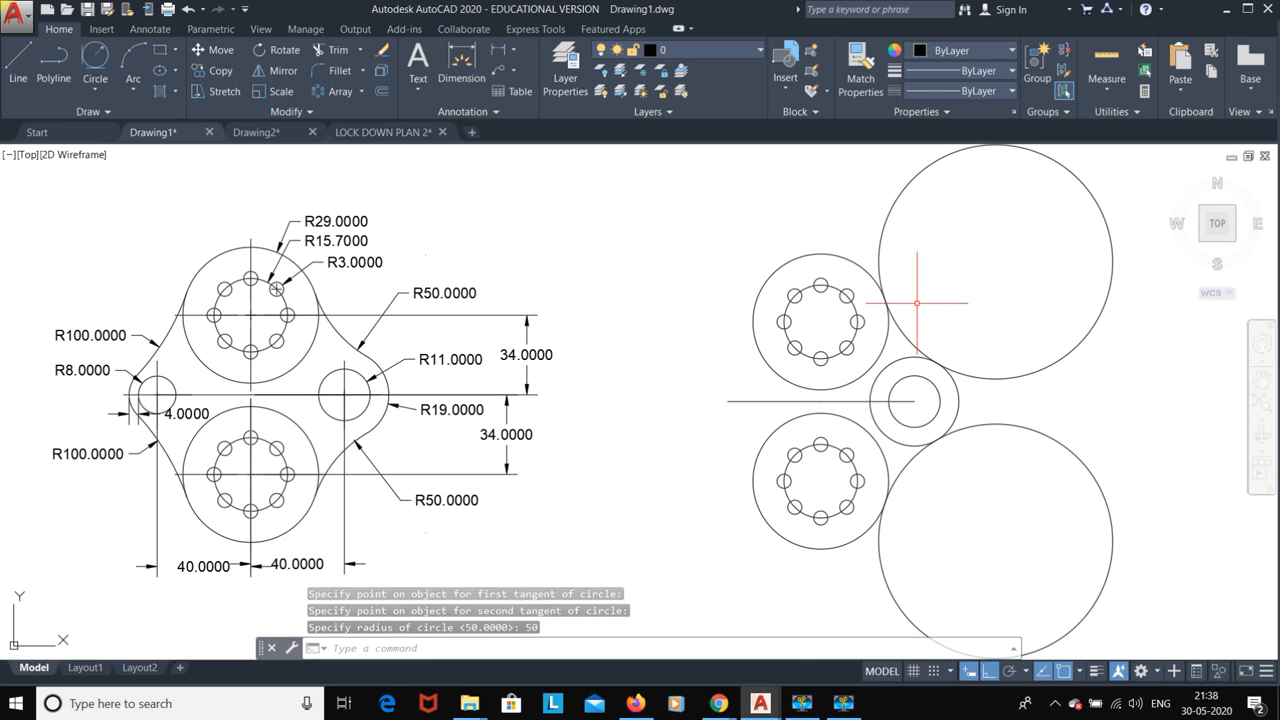
# Step: Trim the inner part of the radius 19 circle and both radius 50 circles, leaving only the tangent outline arcs
pyautogui.write('t')
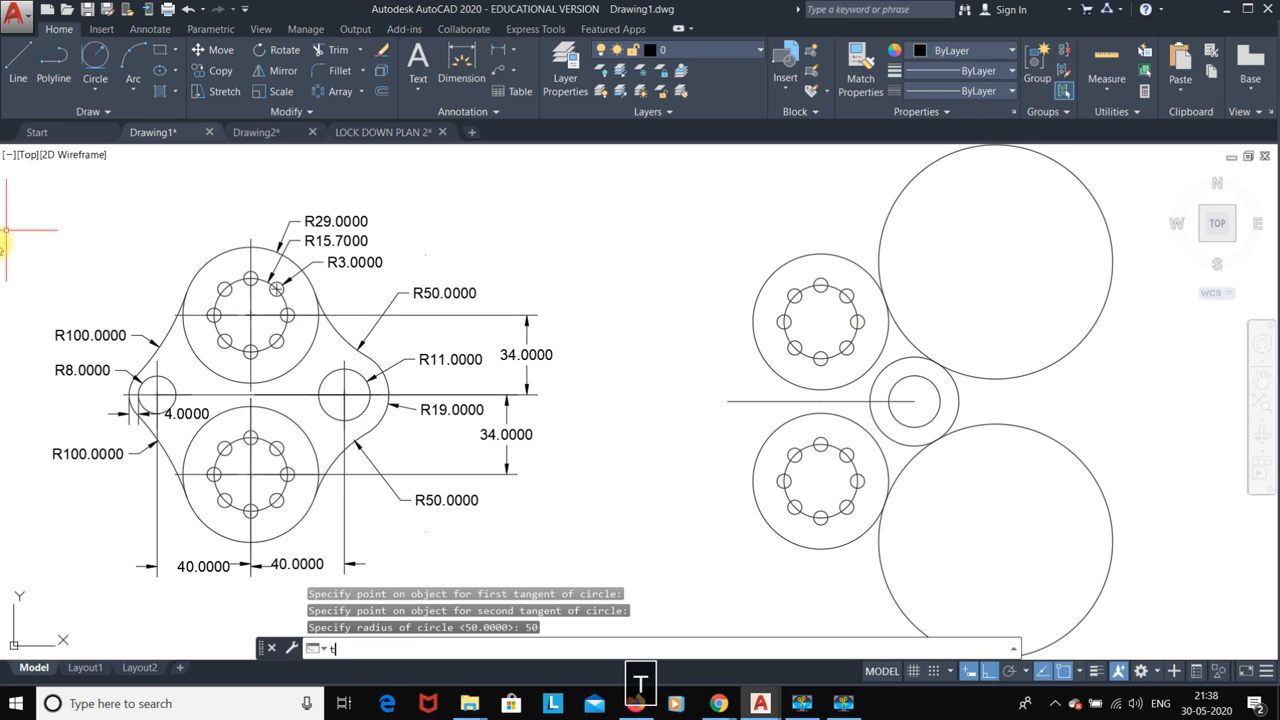
pyautogui.write('r')
pyautogui.press('Return')
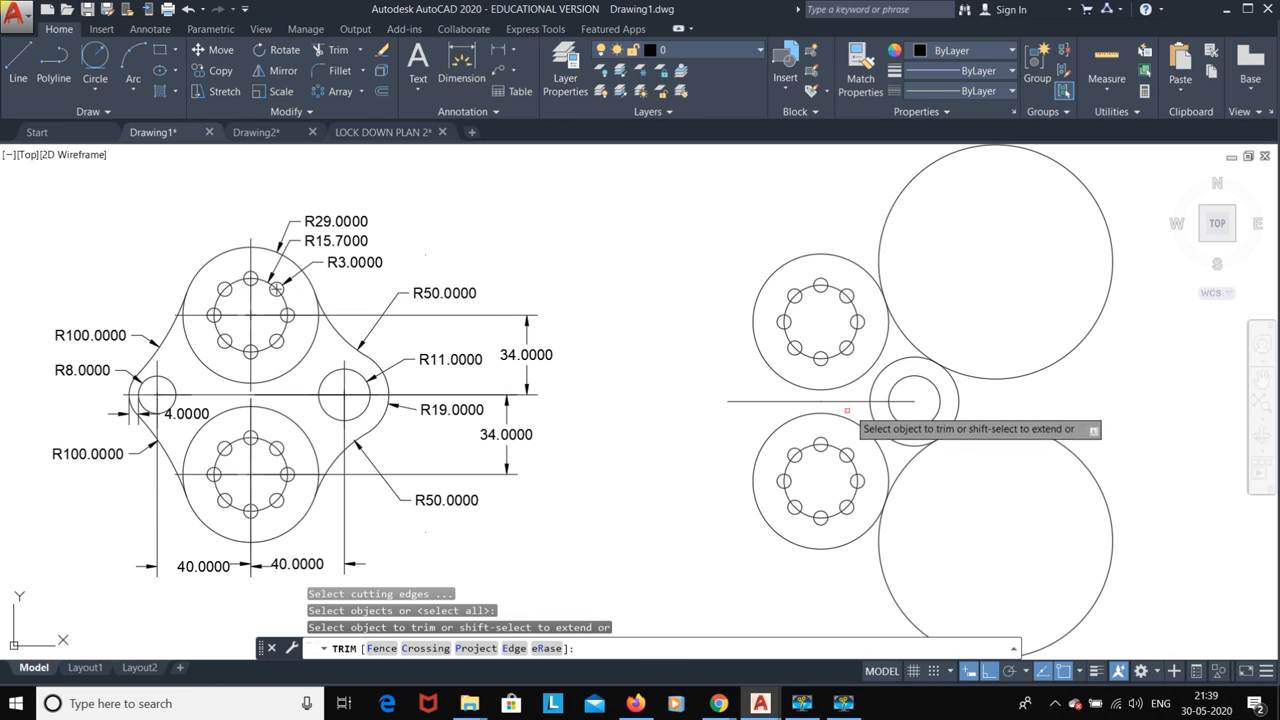
pyautogui.click(879, 372)
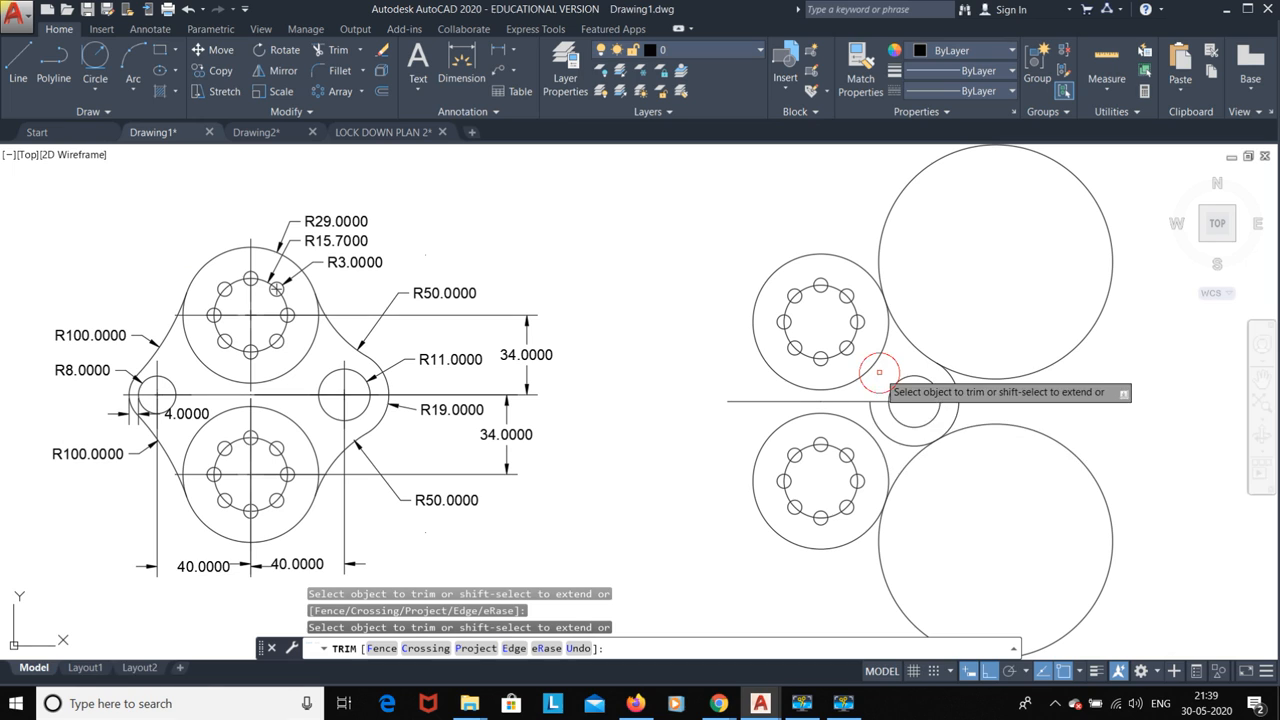
pyautogui.click(878, 436)
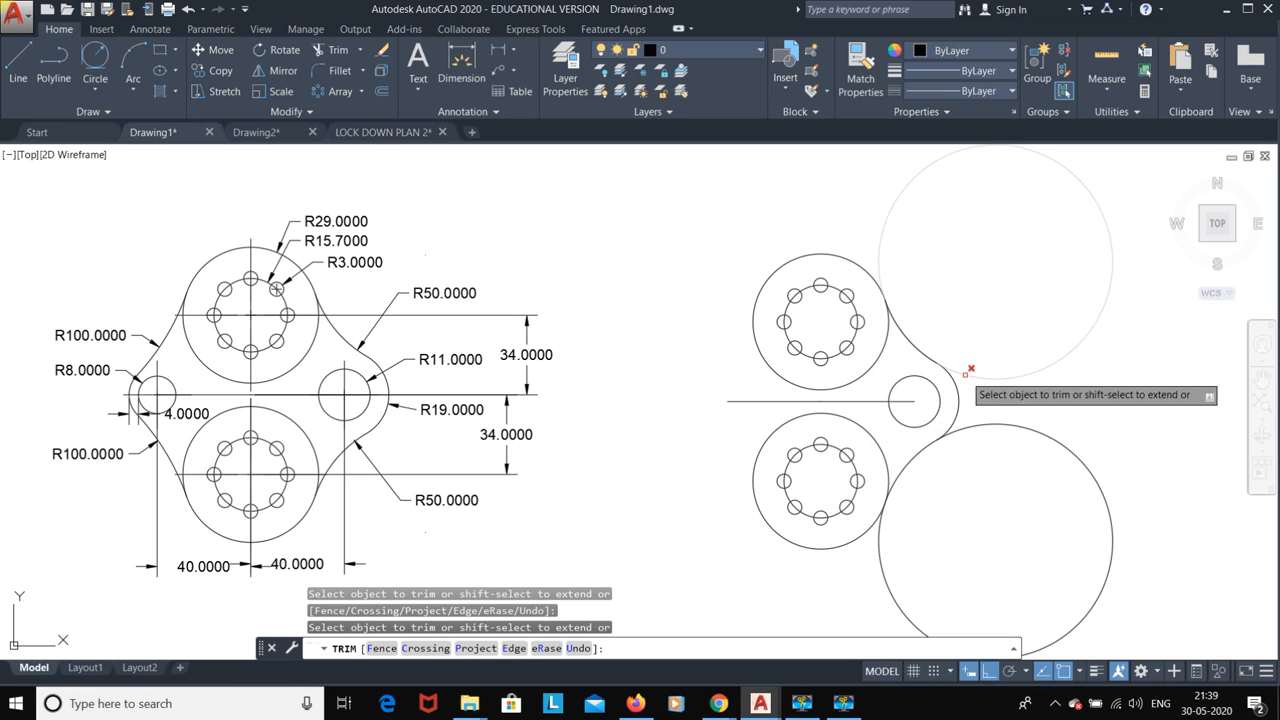
pyautogui.click(1036, 428)
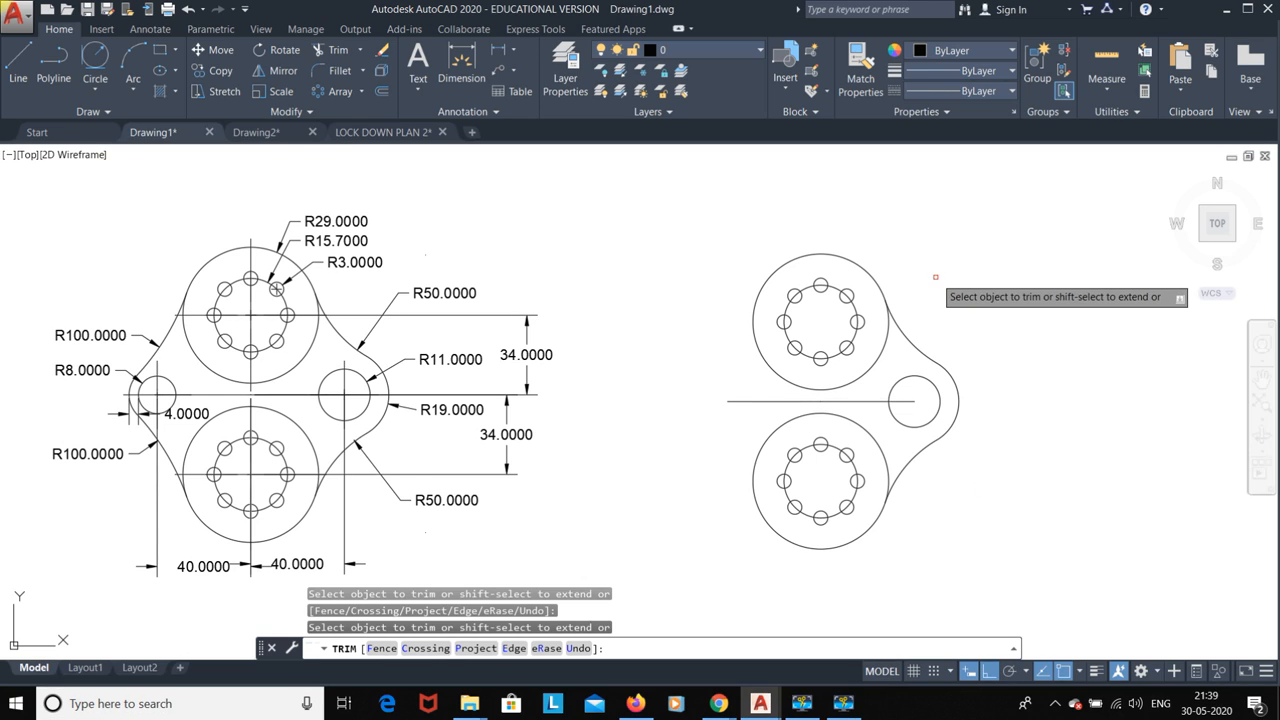
pyautogui.press('Escape')
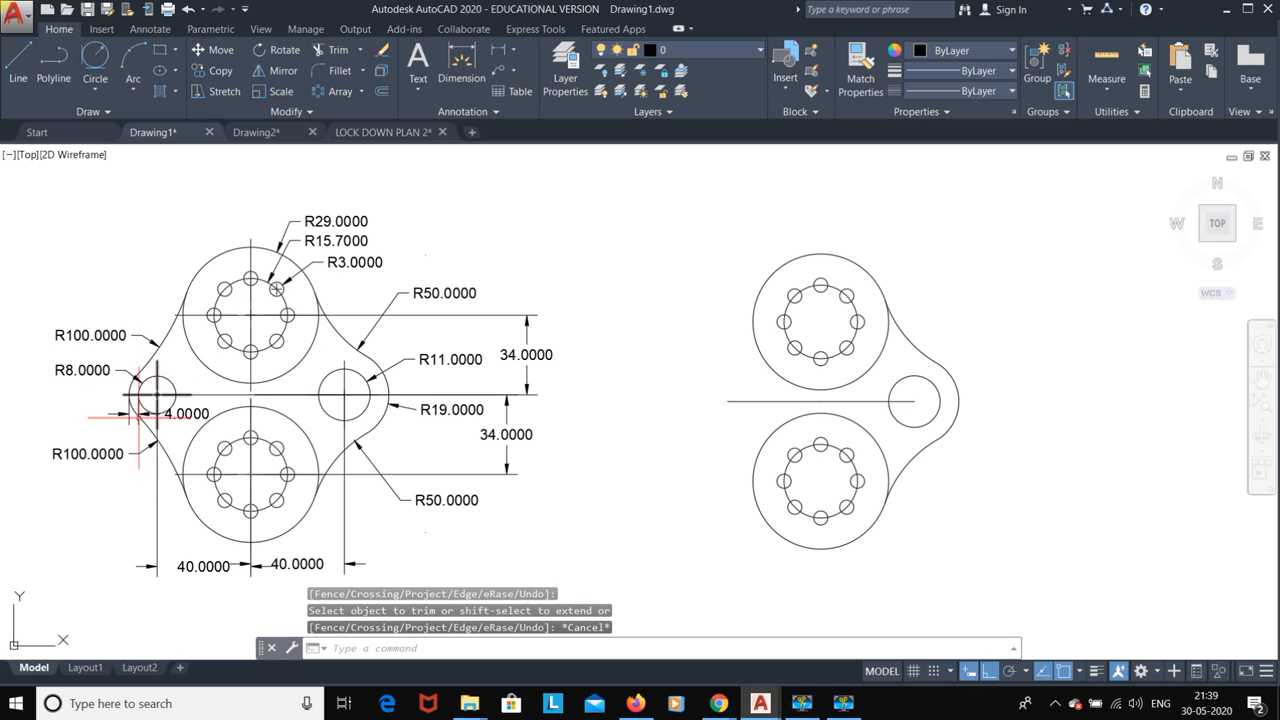
# Step: Draw a circle of radius 8 centred on the left end of the horizontal line
pyautogui.click(96, 88)
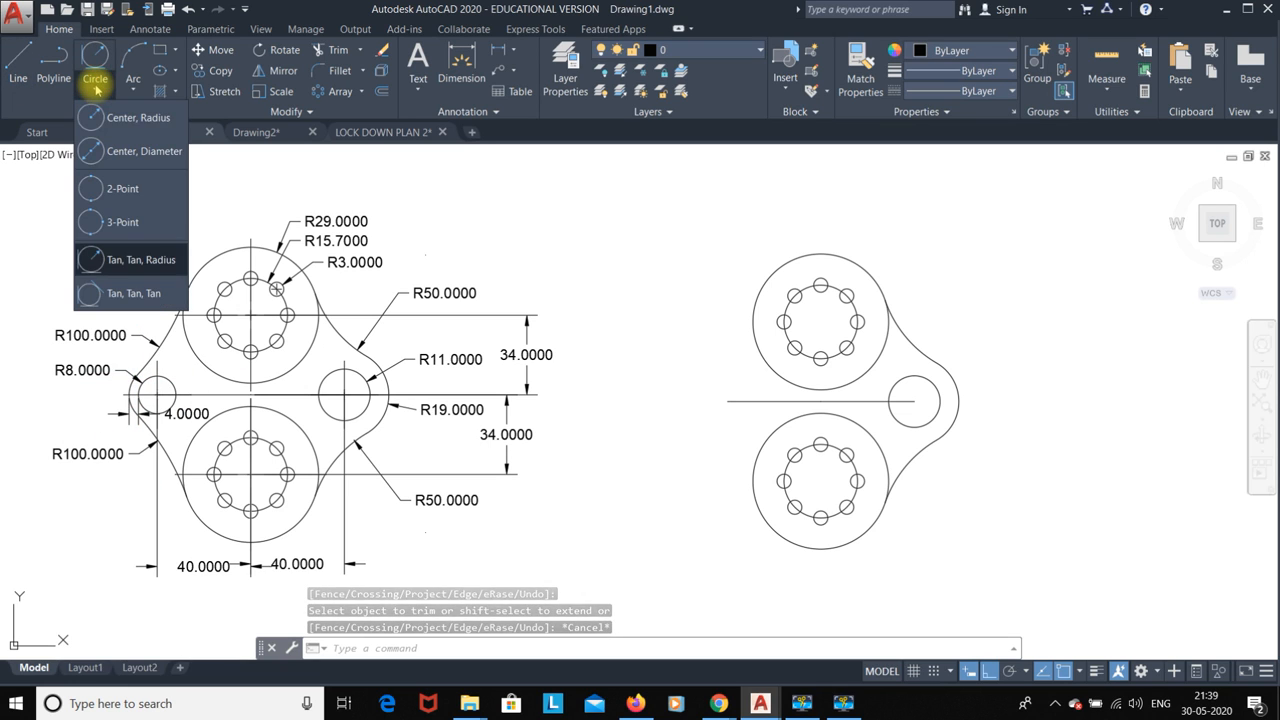
pyautogui.click(130, 117)
pyautogui.click(727, 401)
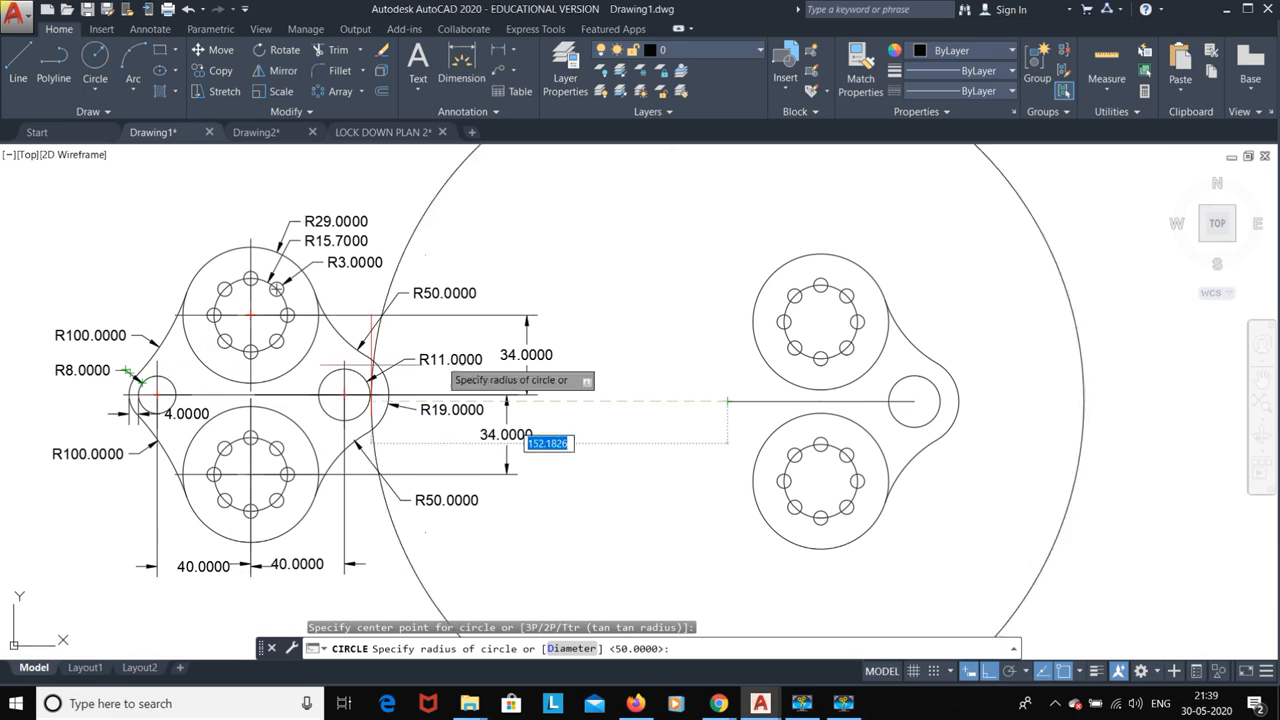
pyautogui.write('8')
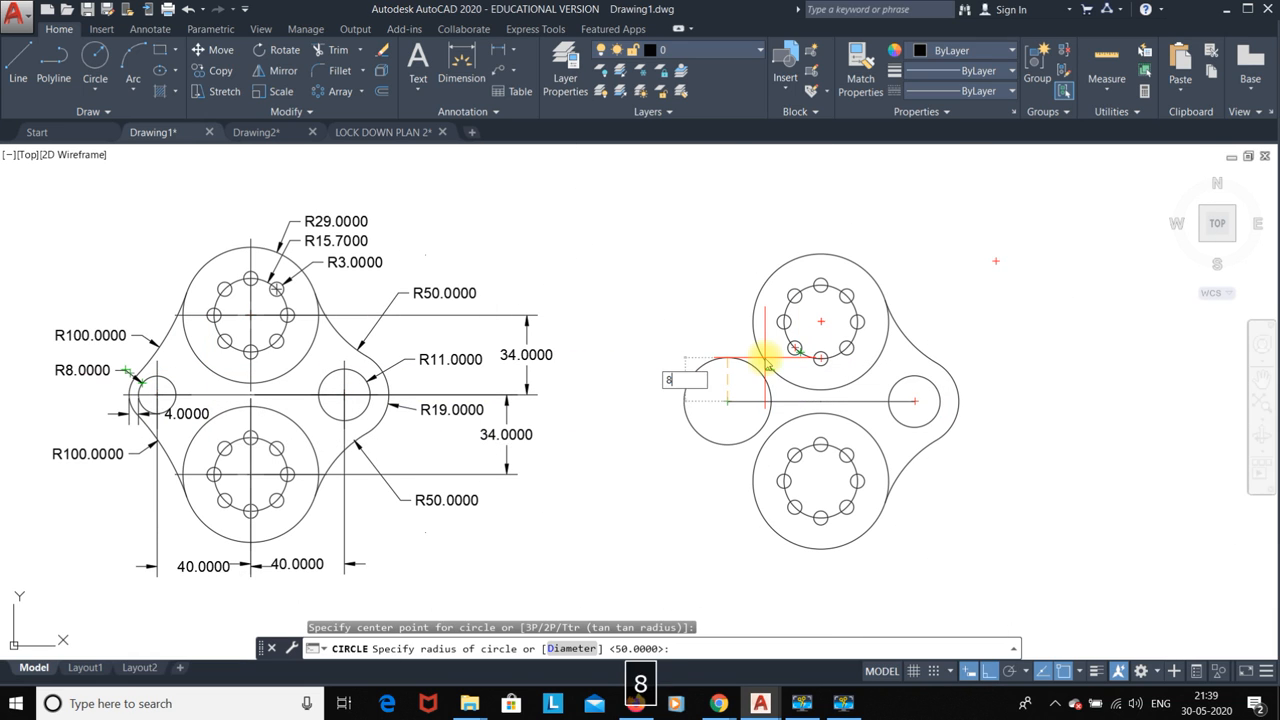
pyautogui.press('Return')
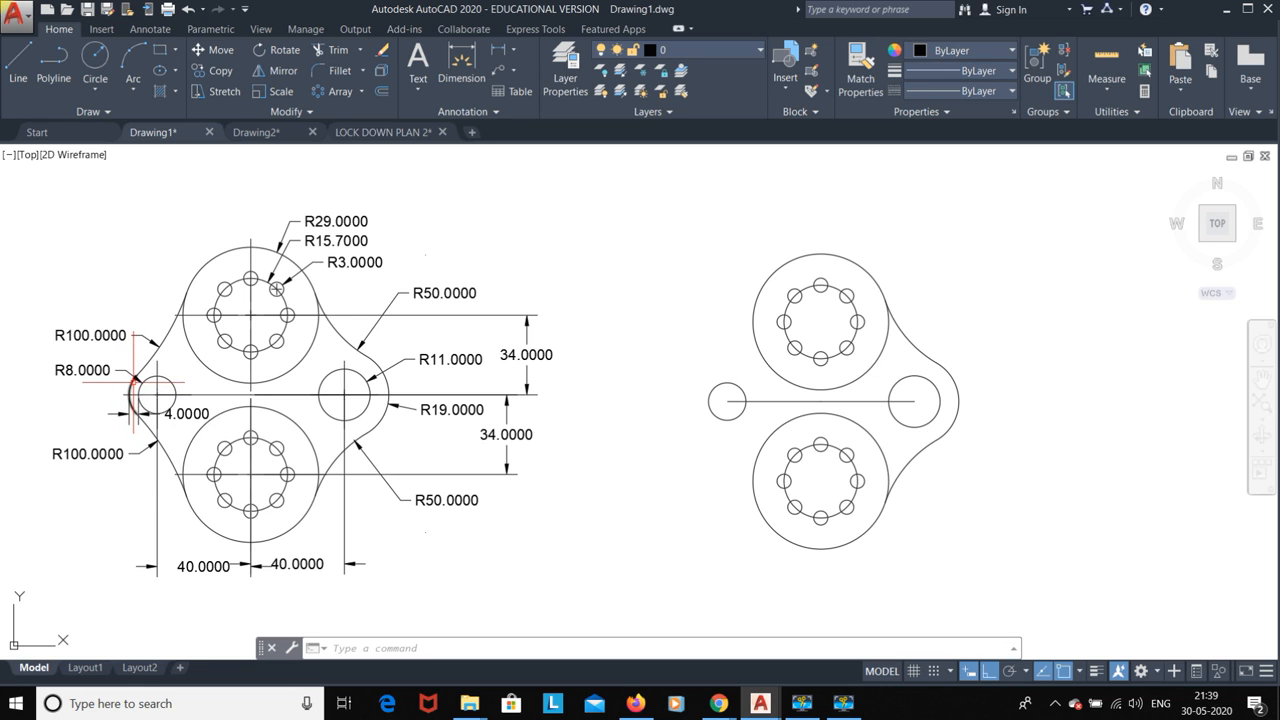
# Step: Offset the radius 8 circle outward by 4
pyautogui.click(380, 91)
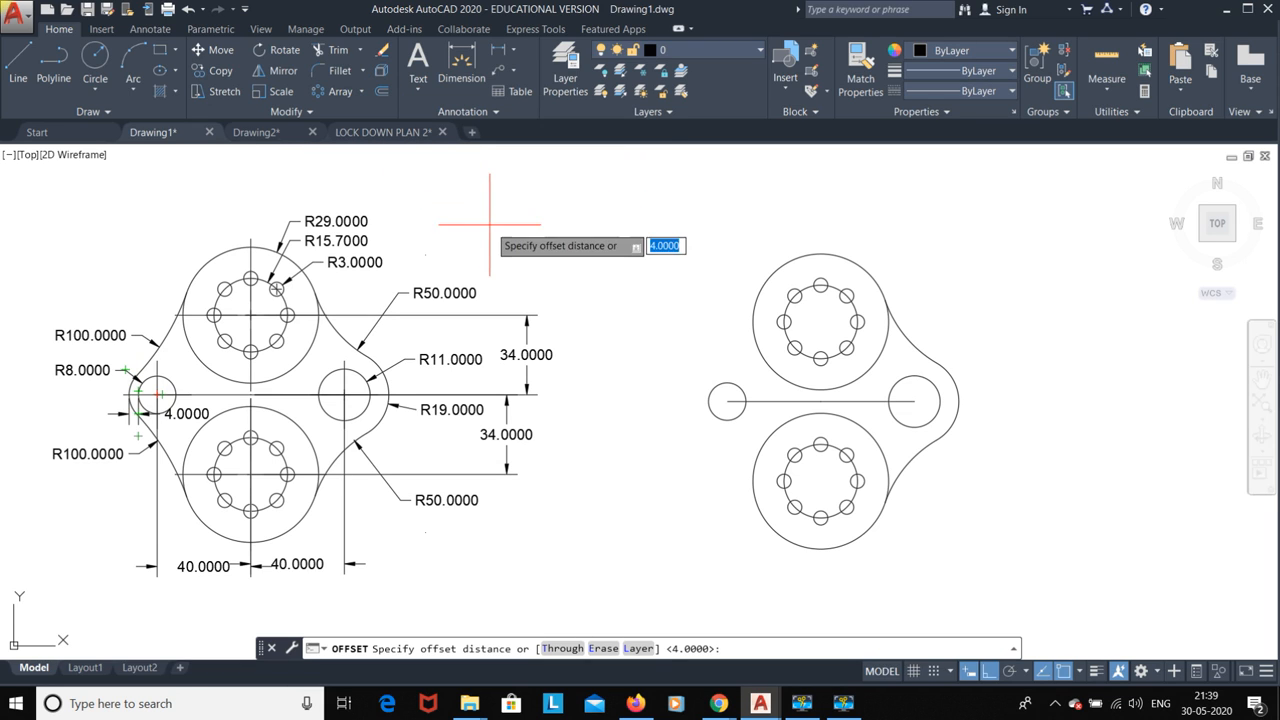
pyautogui.write('4')
pyautogui.press('Return')
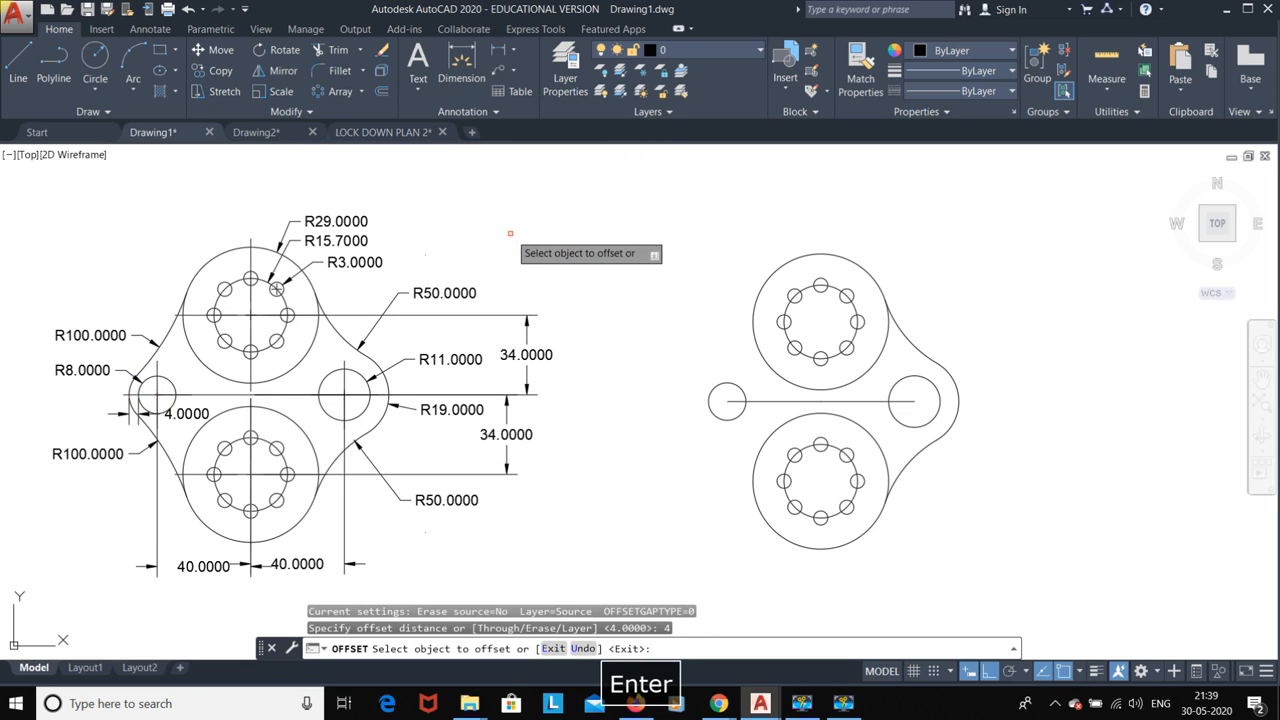
pyautogui.click(712, 399)
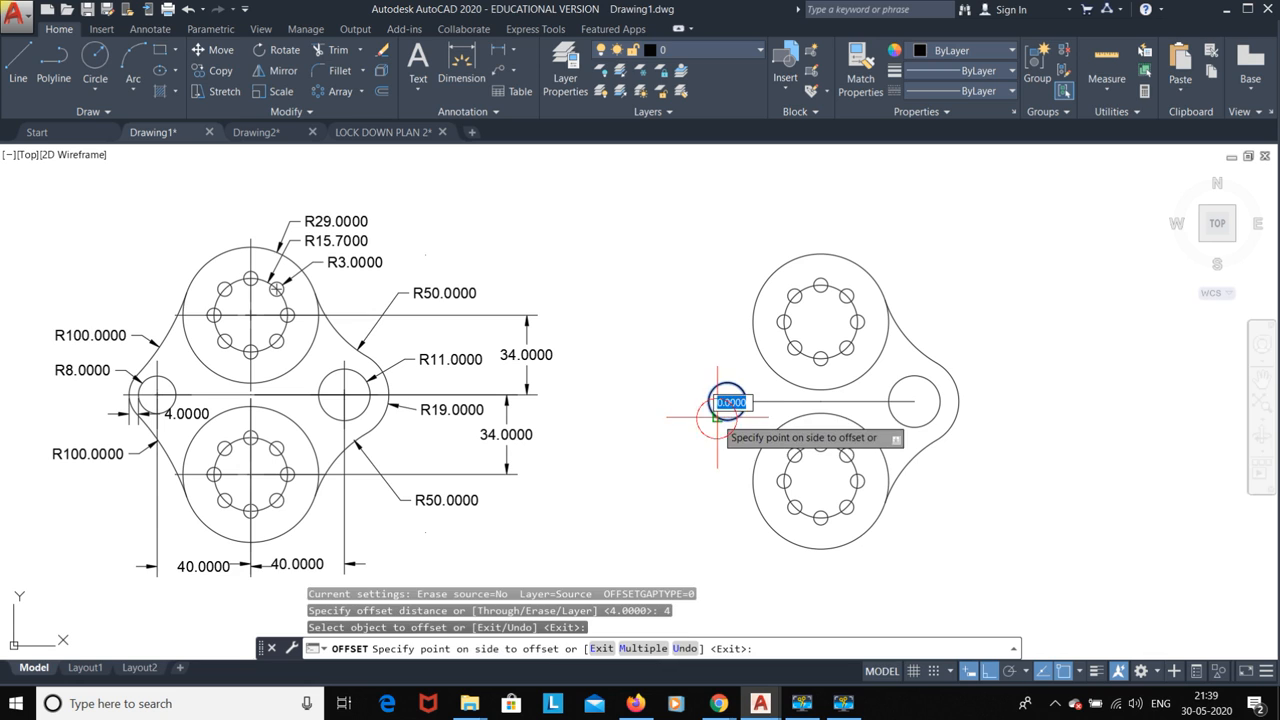
pyautogui.click(697, 419)
pyautogui.press('Escape')
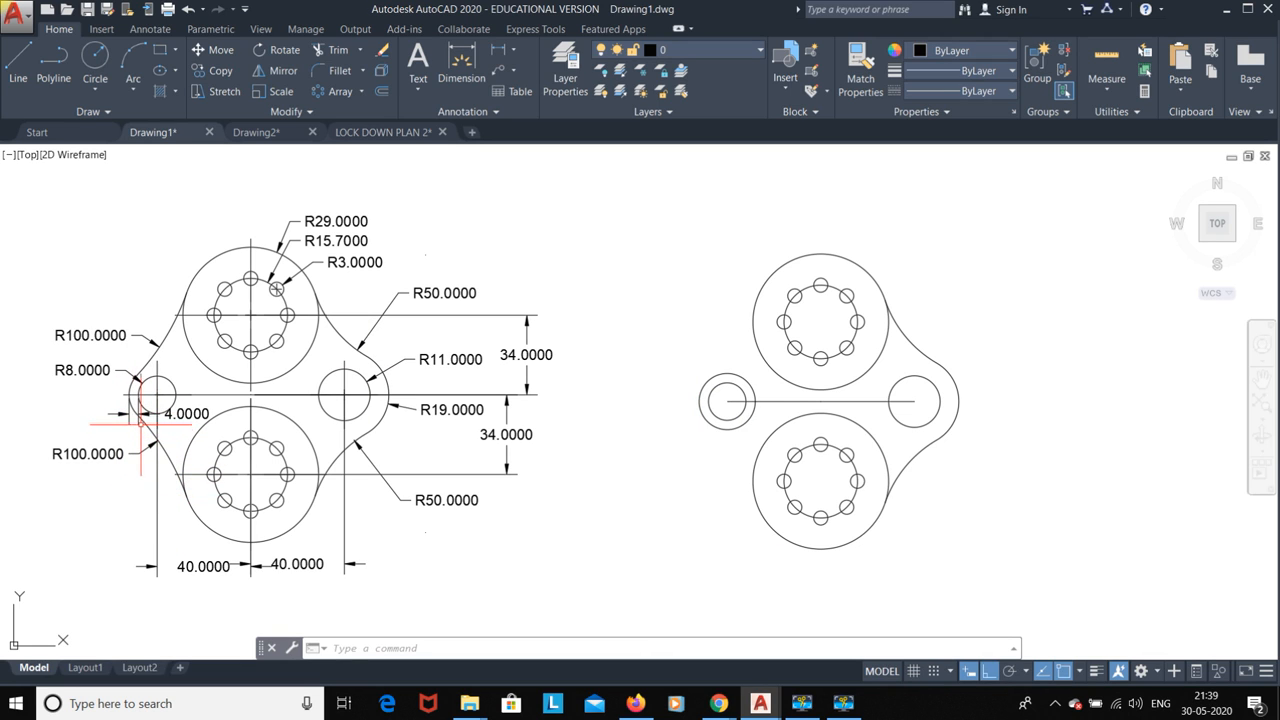
# Step: Draw a circle of radius 100 tangent to the offset circle and the lower radius 29 circle, using Tan, Tan, Radius
pyautogui.click(95, 89)
pyautogui.click(124, 264)
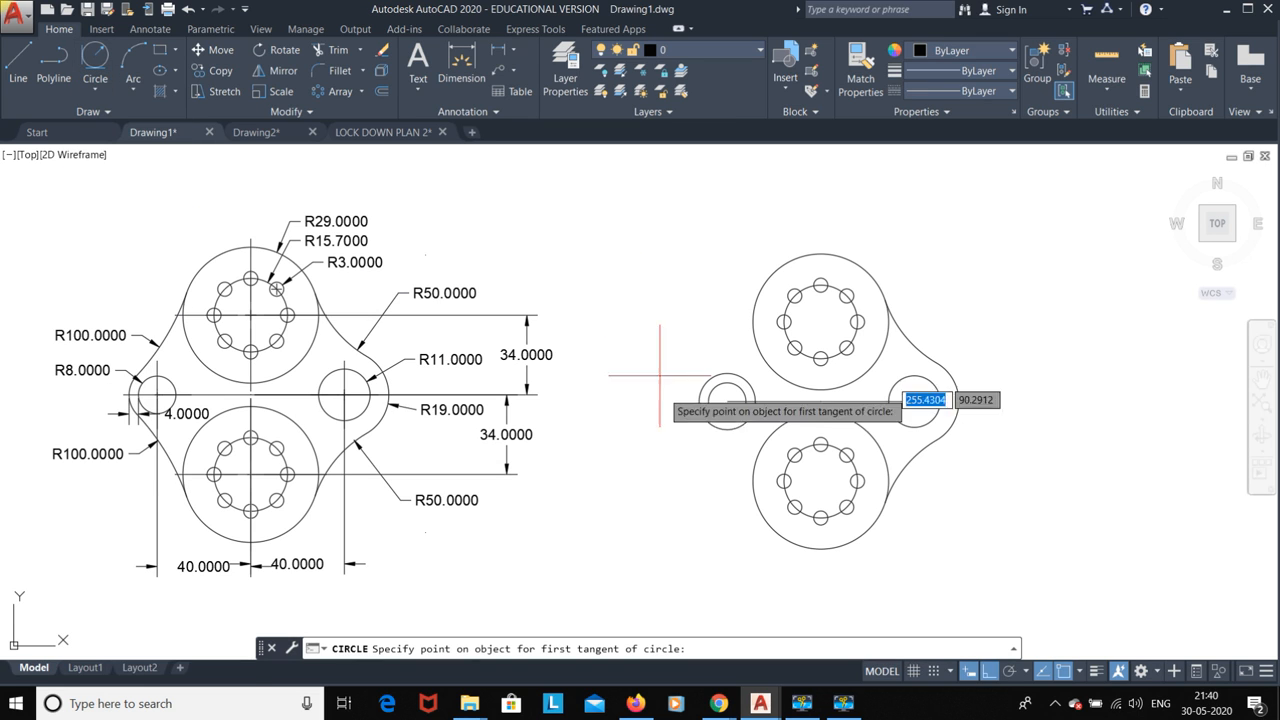
pyautogui.click(707, 420)
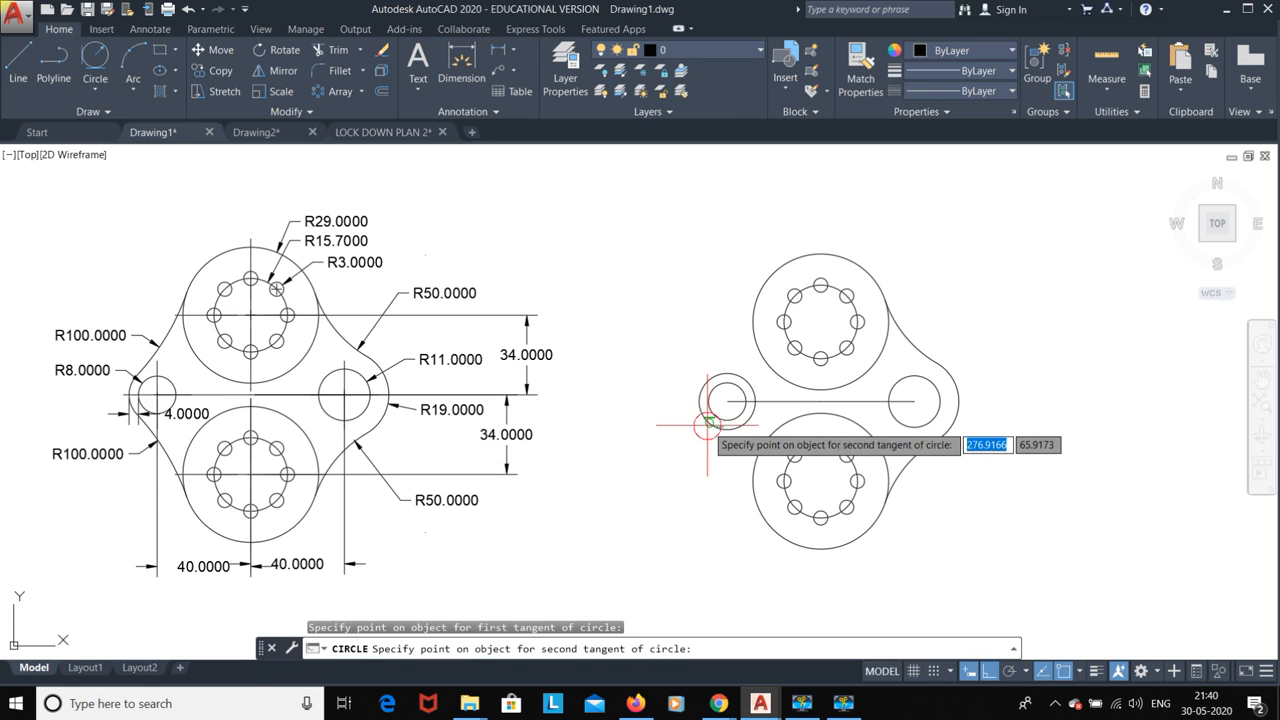
pyautogui.click(752, 481)
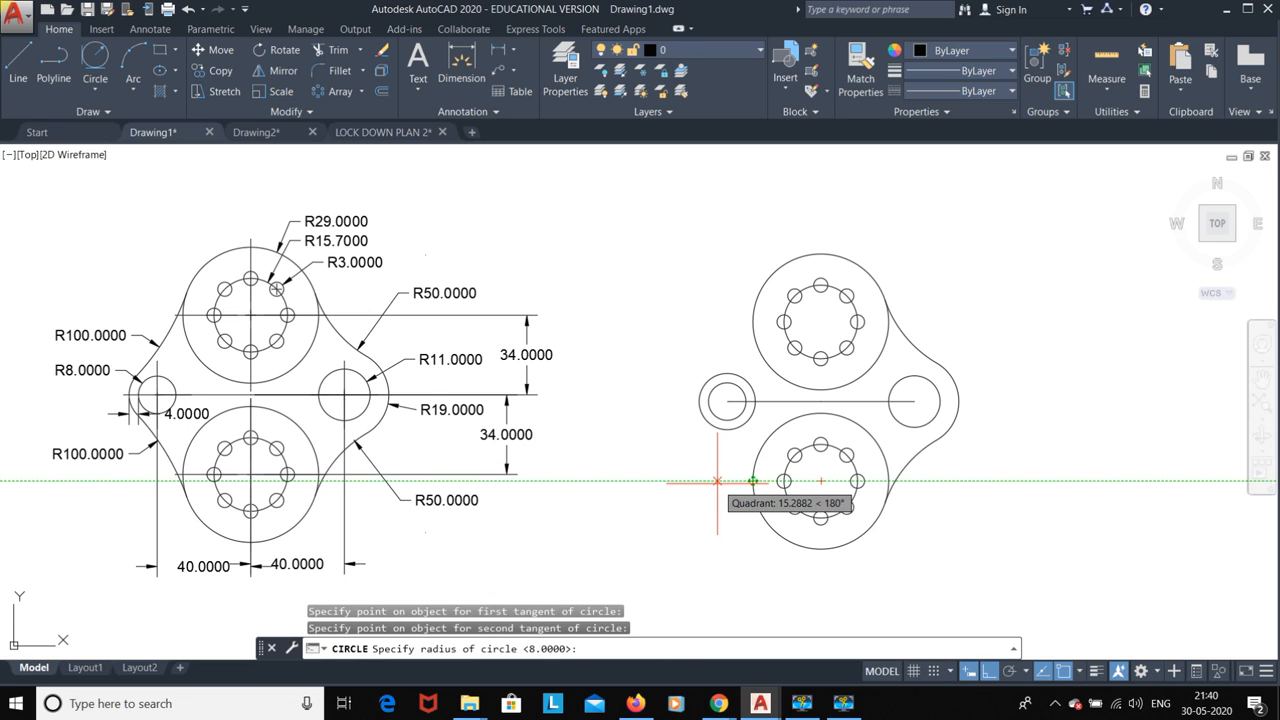
pyautogui.write('100')
pyautogui.press('Return')
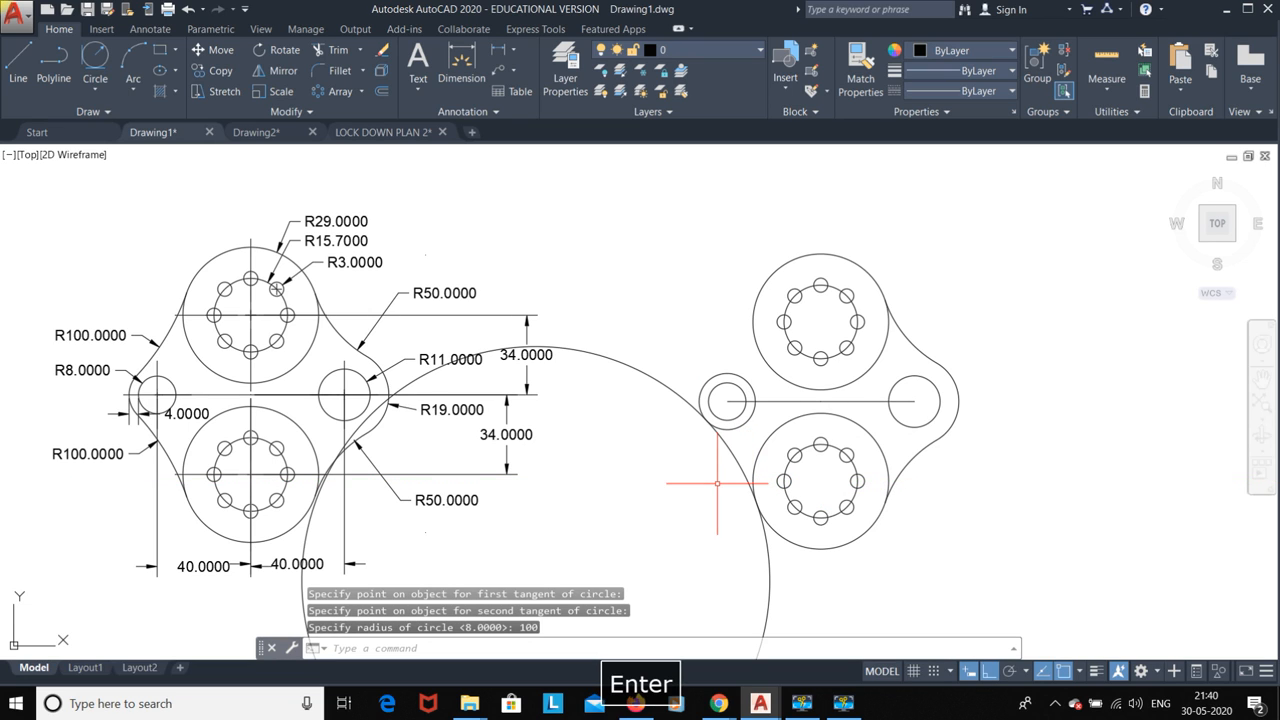
# Step: Draw a circle of radius 100 tangent to the offset circle and the upper radius 29 circle, using Tan, Tan, Radius
pyautogui.click(95, 57)
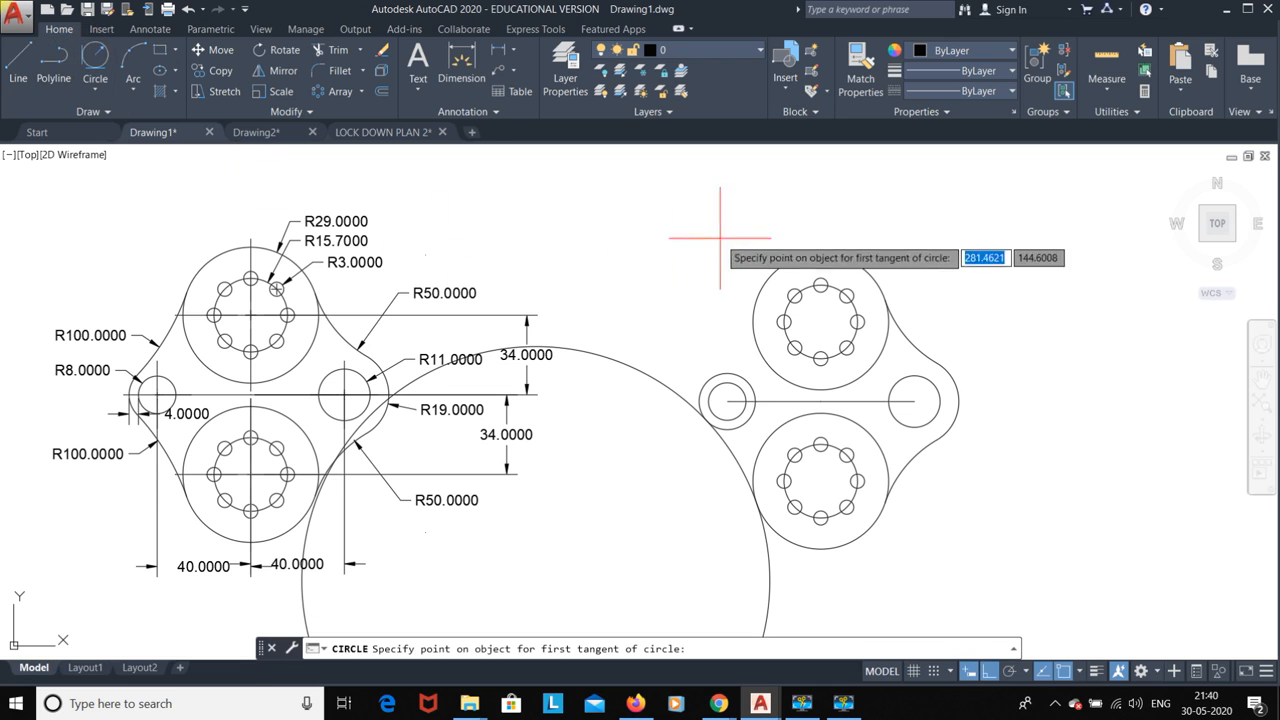
pyautogui.click(722, 370)
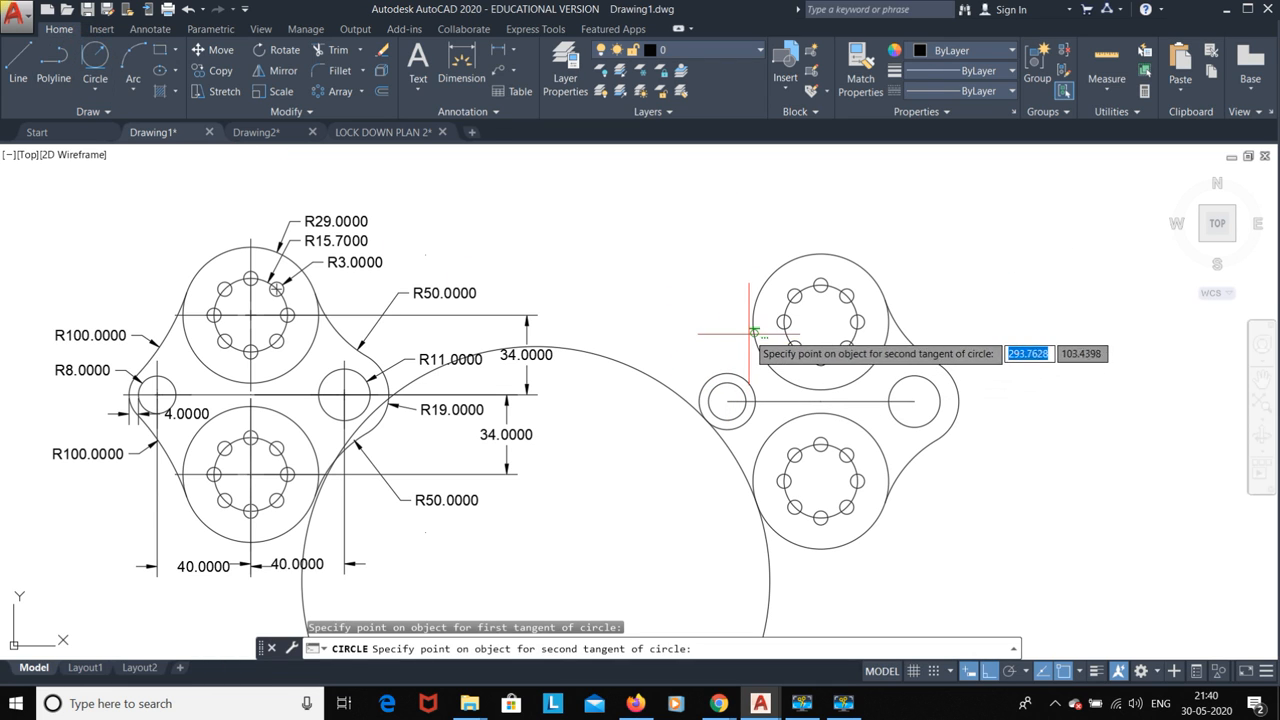
pyautogui.click(752, 321)
pyautogui.write('10')
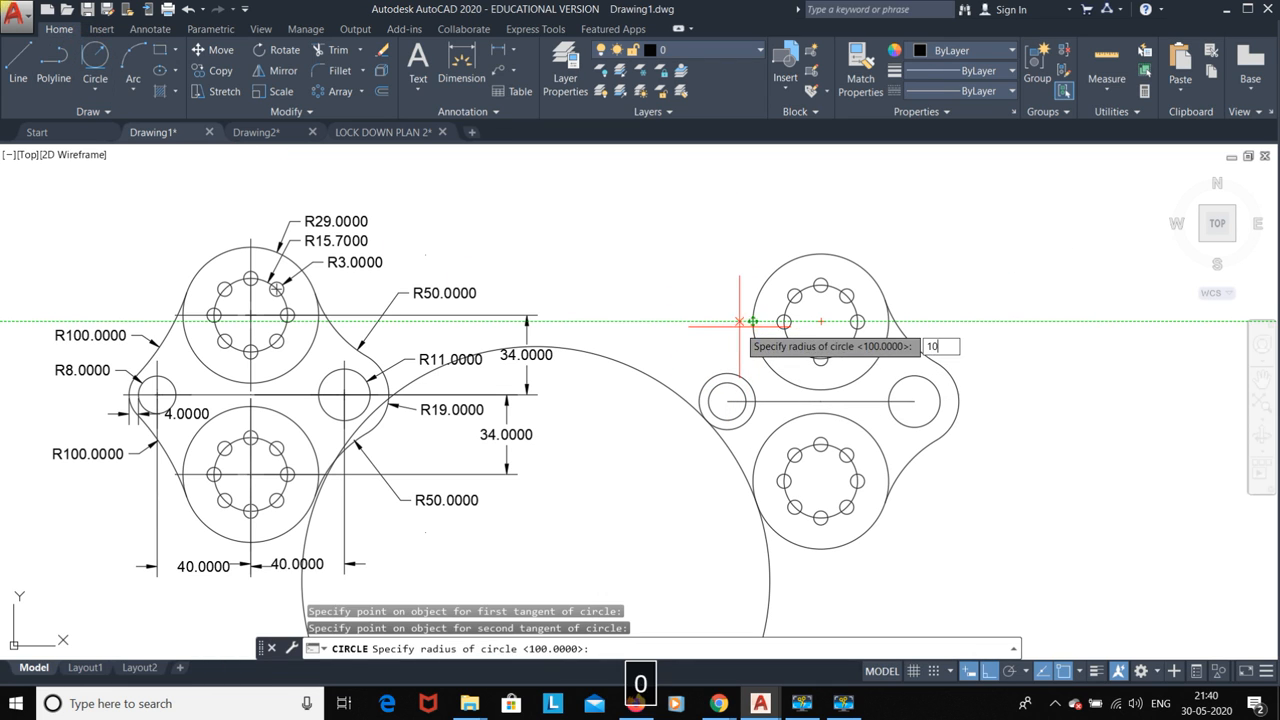
pyautogui.write('0')
pyautogui.press('Return')
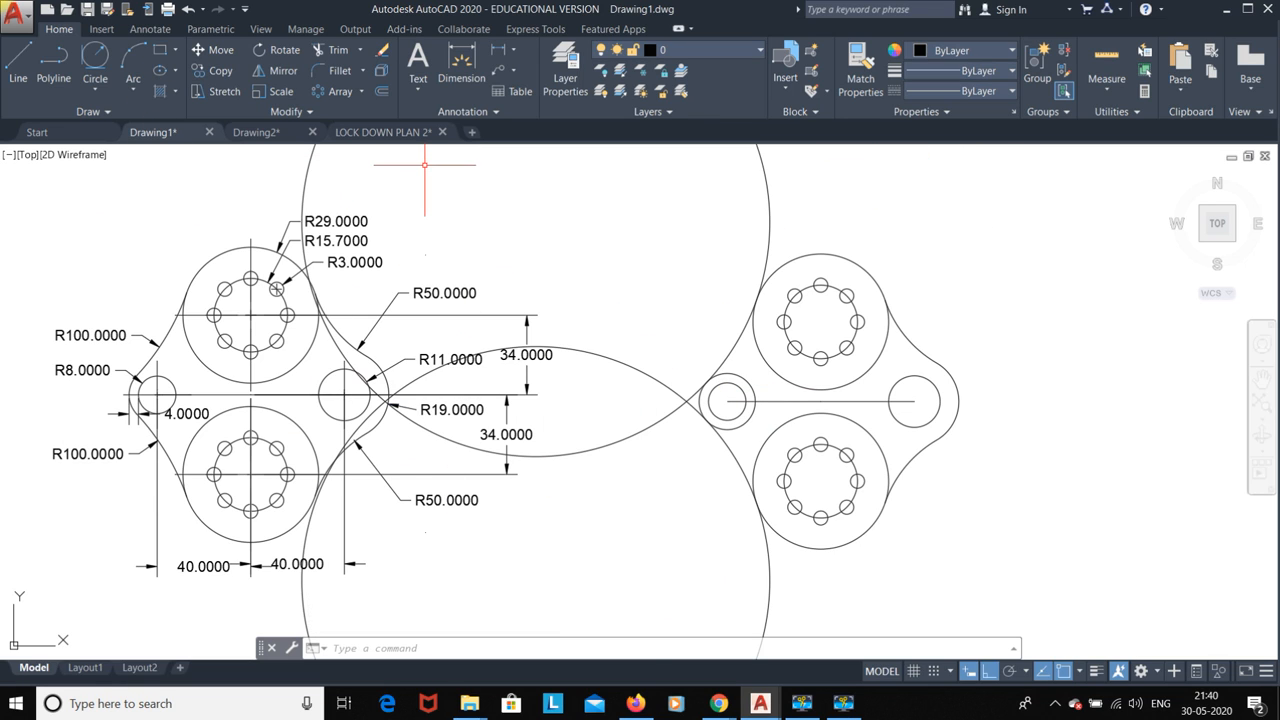
# Step: Trim the inner part of the offset circle and the excess of both radius 100 circles, leaving the plate's left outline arcs
pyautogui.write('tr')
pyautogui.press('Return')
pyautogui.press('Return')
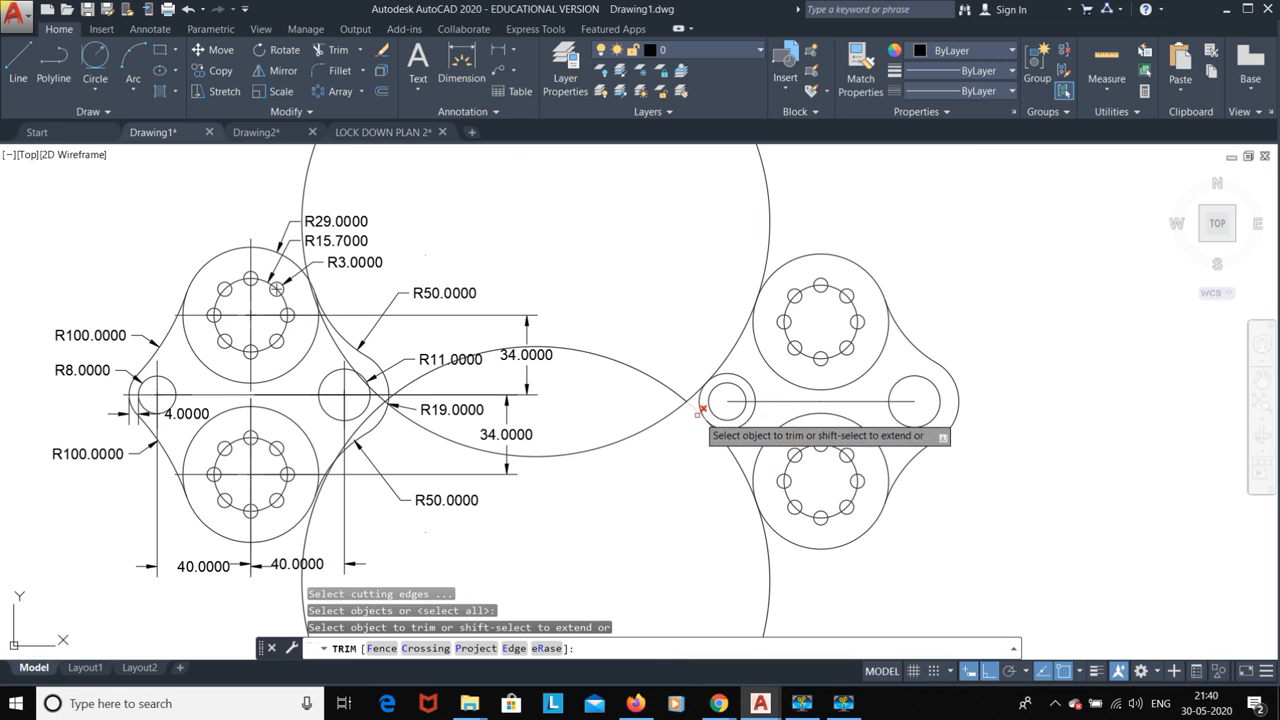
pyautogui.click(738, 428)
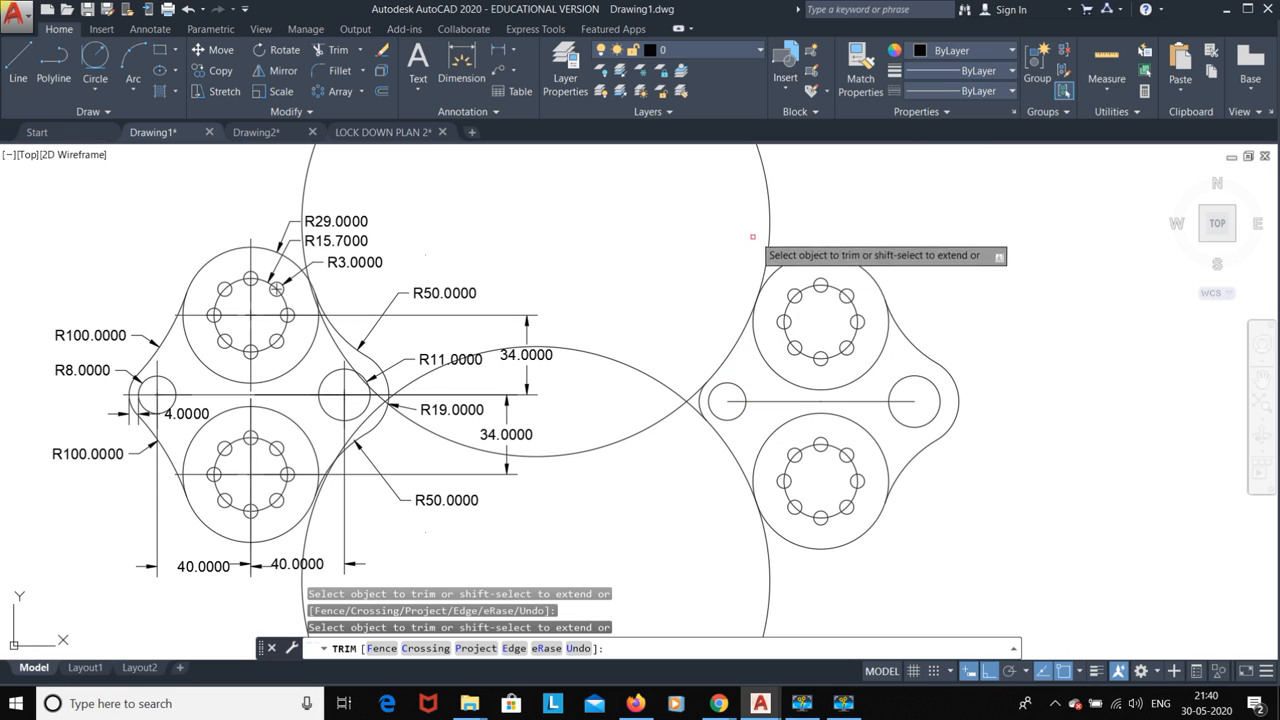
pyautogui.click(663, 414)
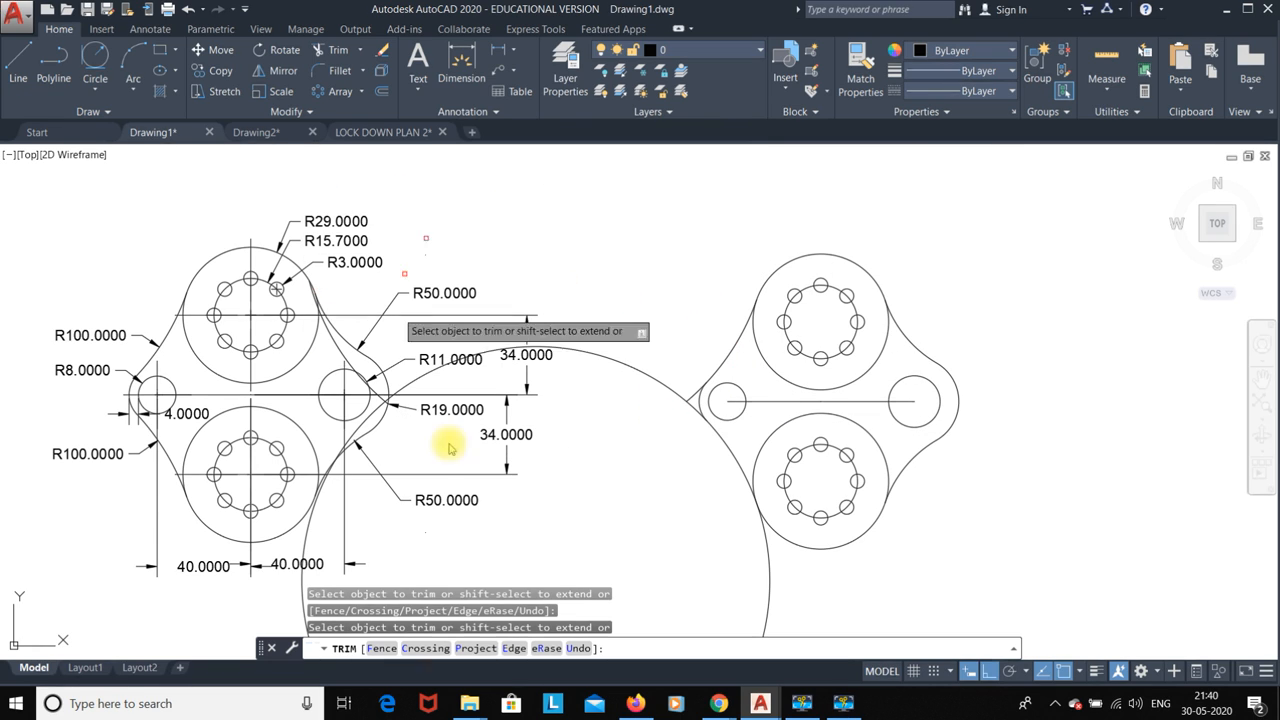
pyautogui.click(597, 351)
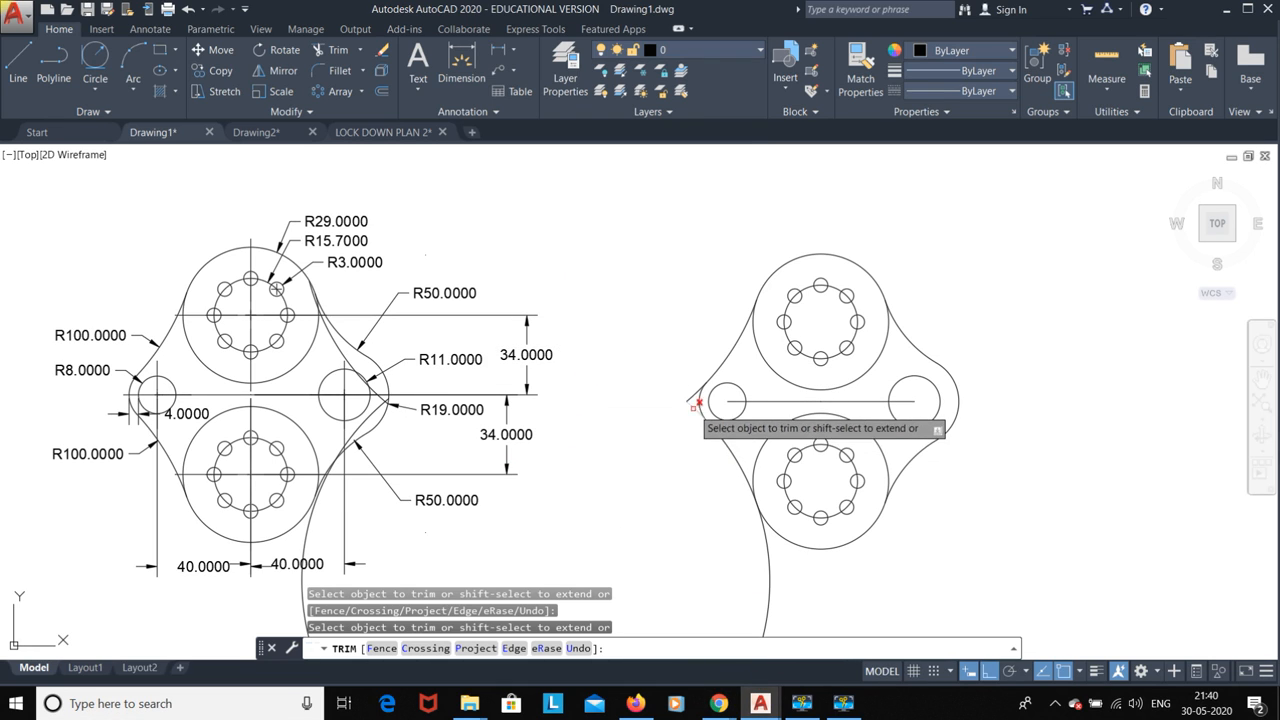
pyautogui.click(768, 560)
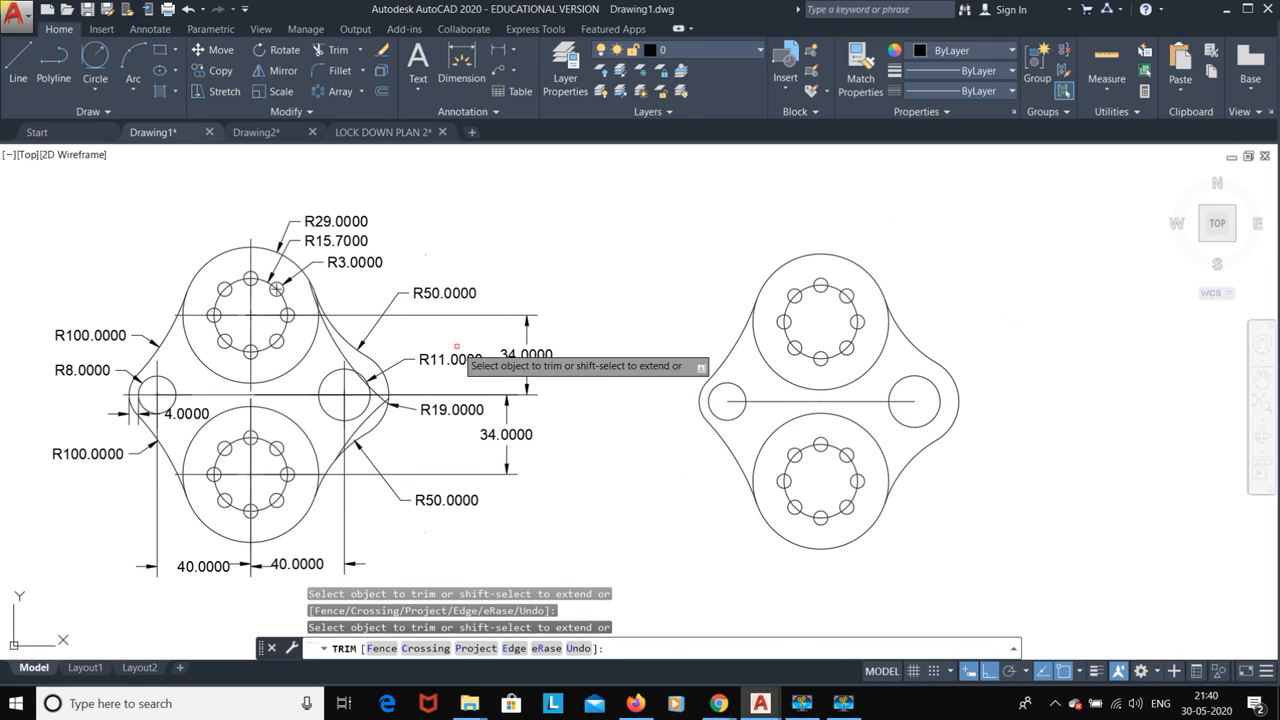
pyautogui.press('Escape')
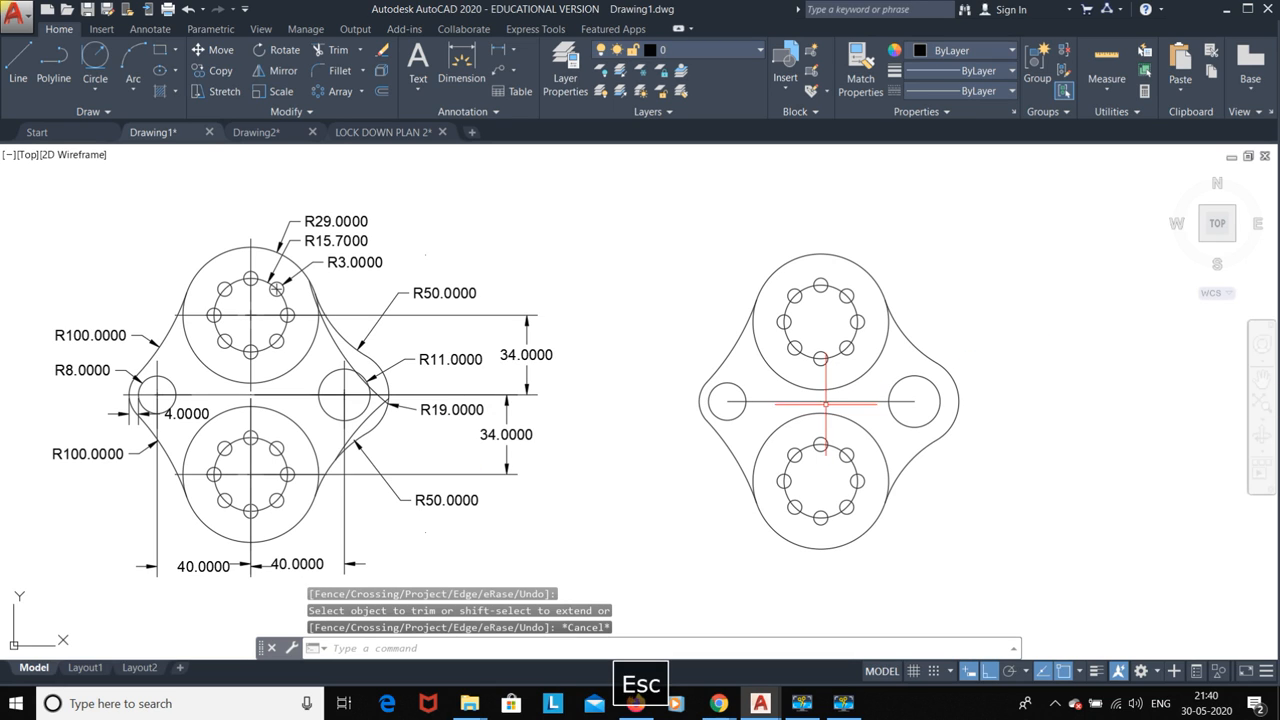
# Step: Delete the horizontal construction line between the left and right holes of the redrawn plate
pyautogui.click(825, 402)
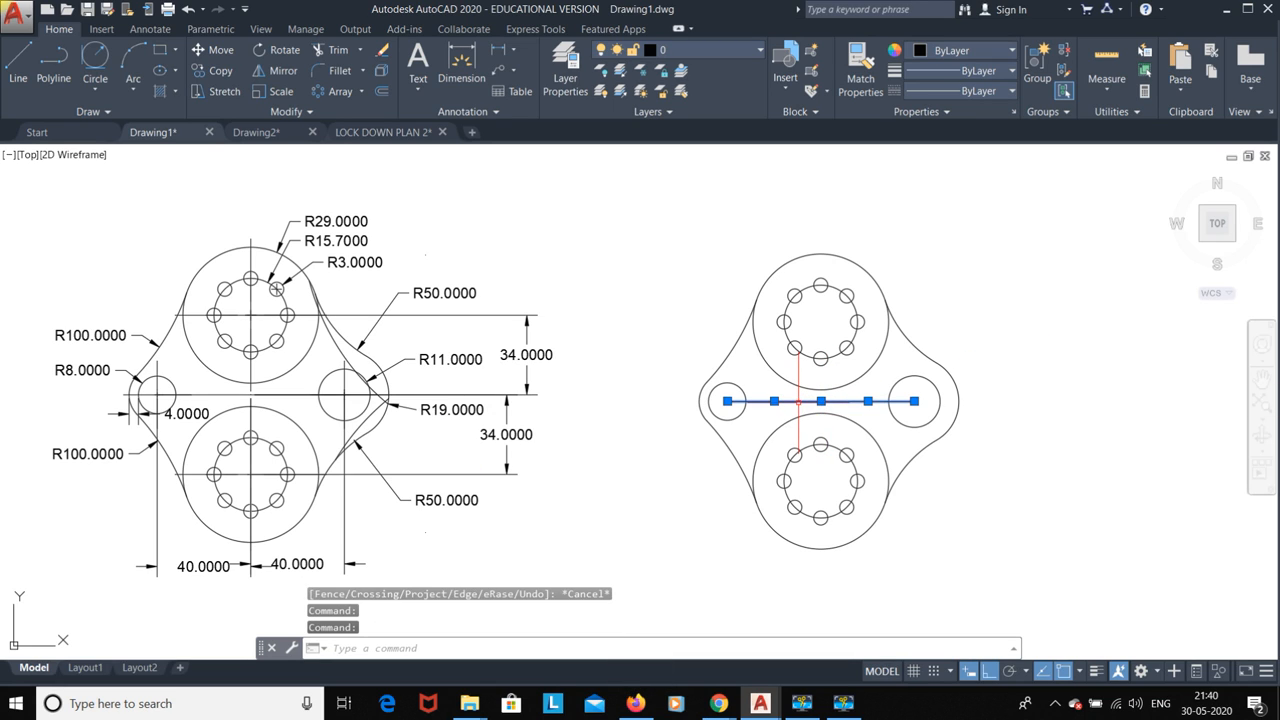
pyautogui.press('Delete')
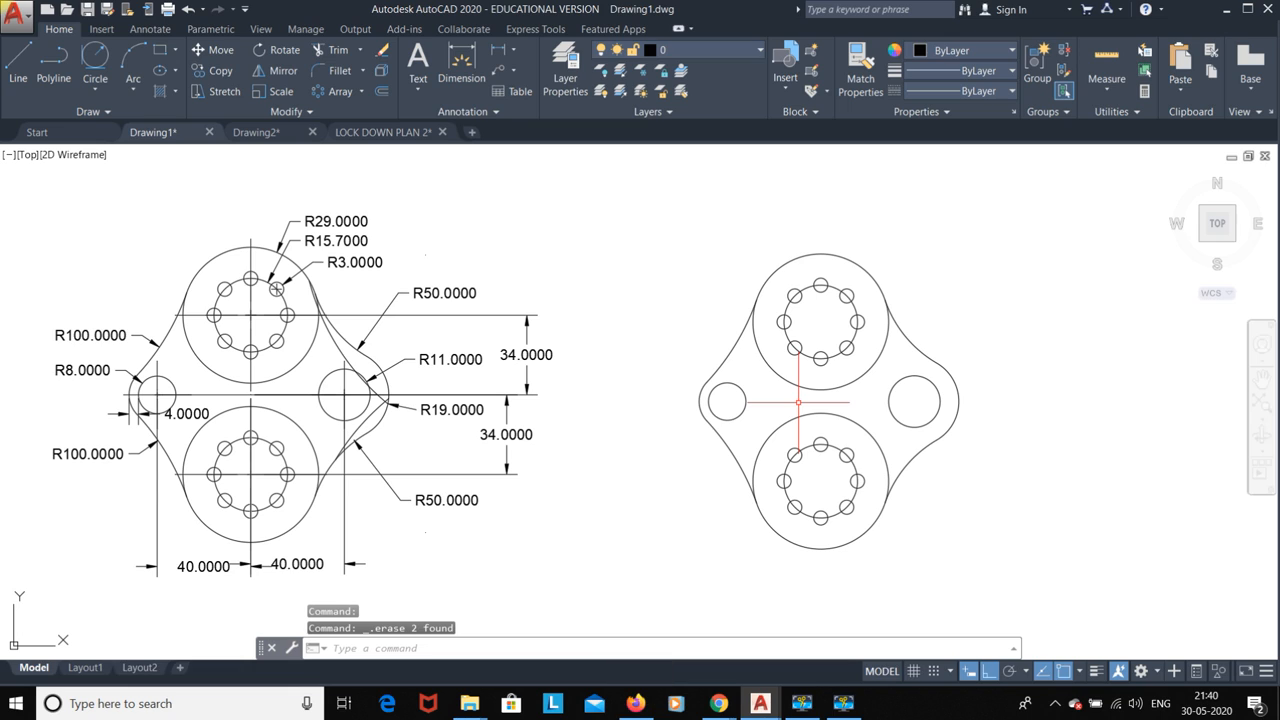